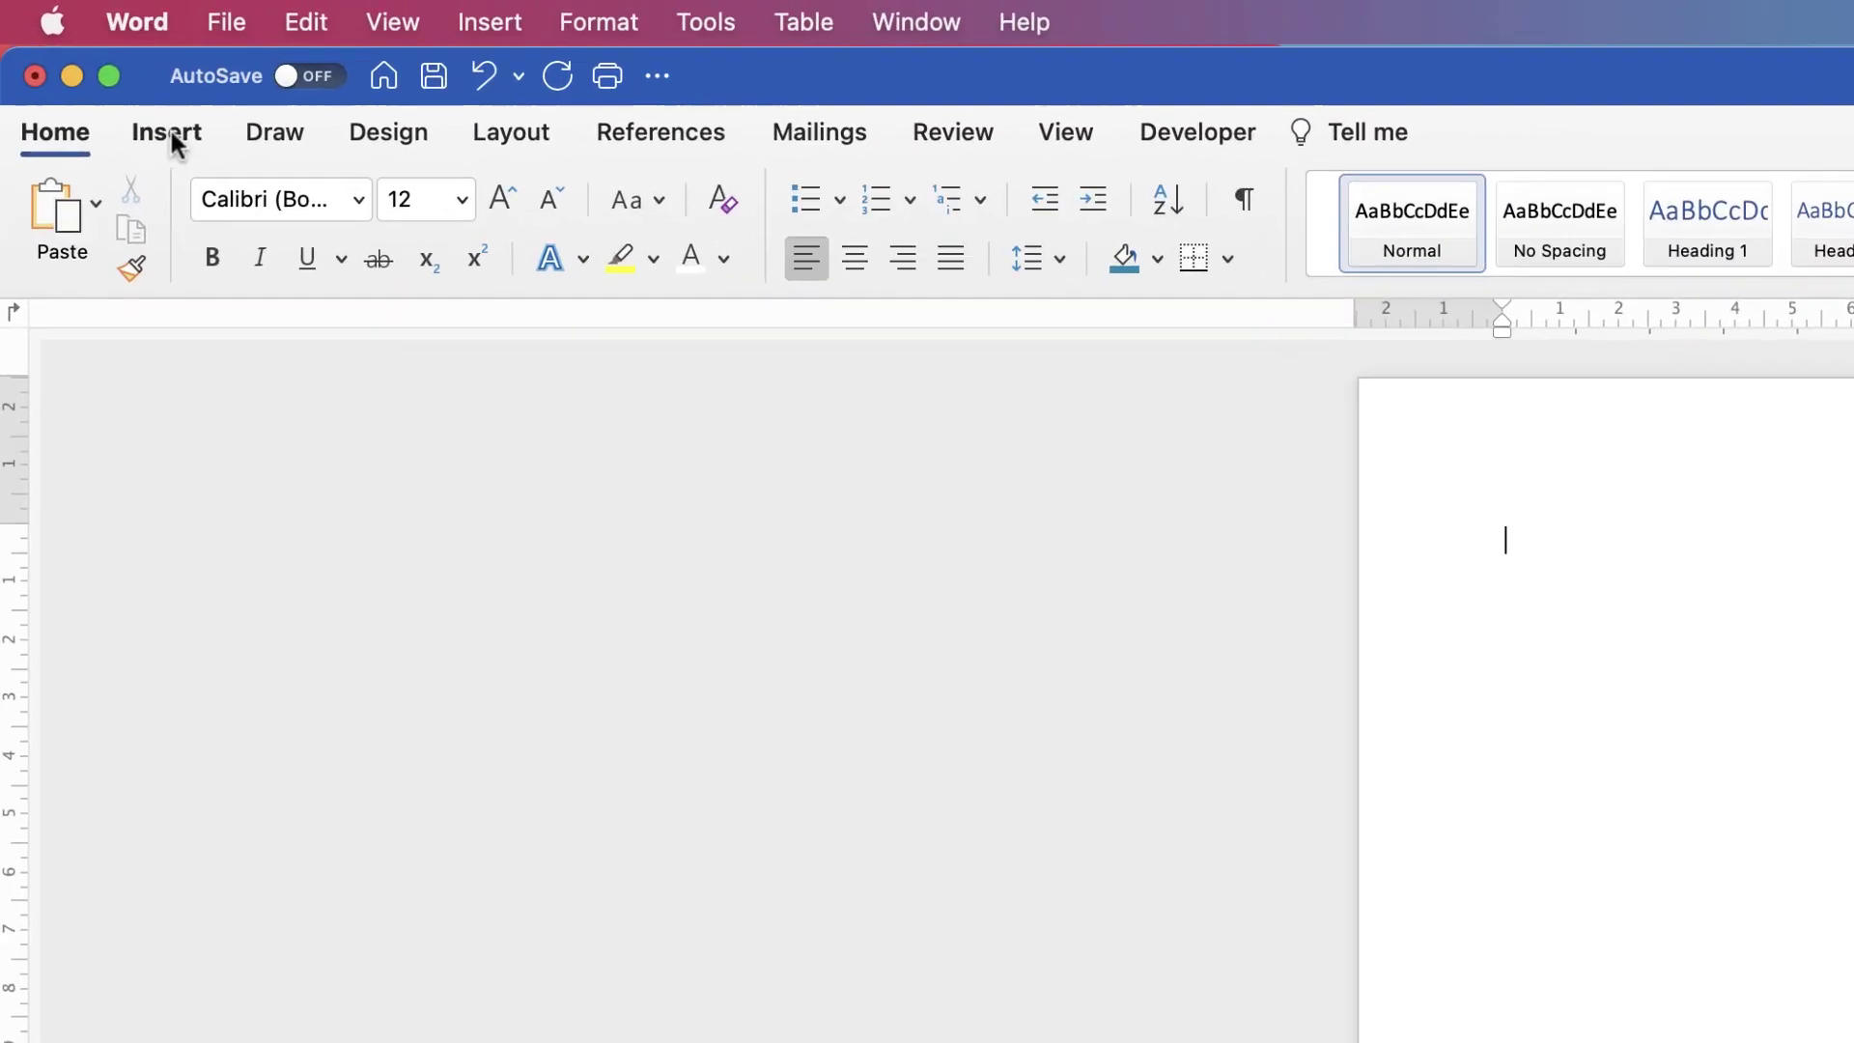
Search the stock images for "plants" and insert the picture of the drooping green bud on a pale blue-green background
{"action": "left_click", "coordinate": [83, 65]}
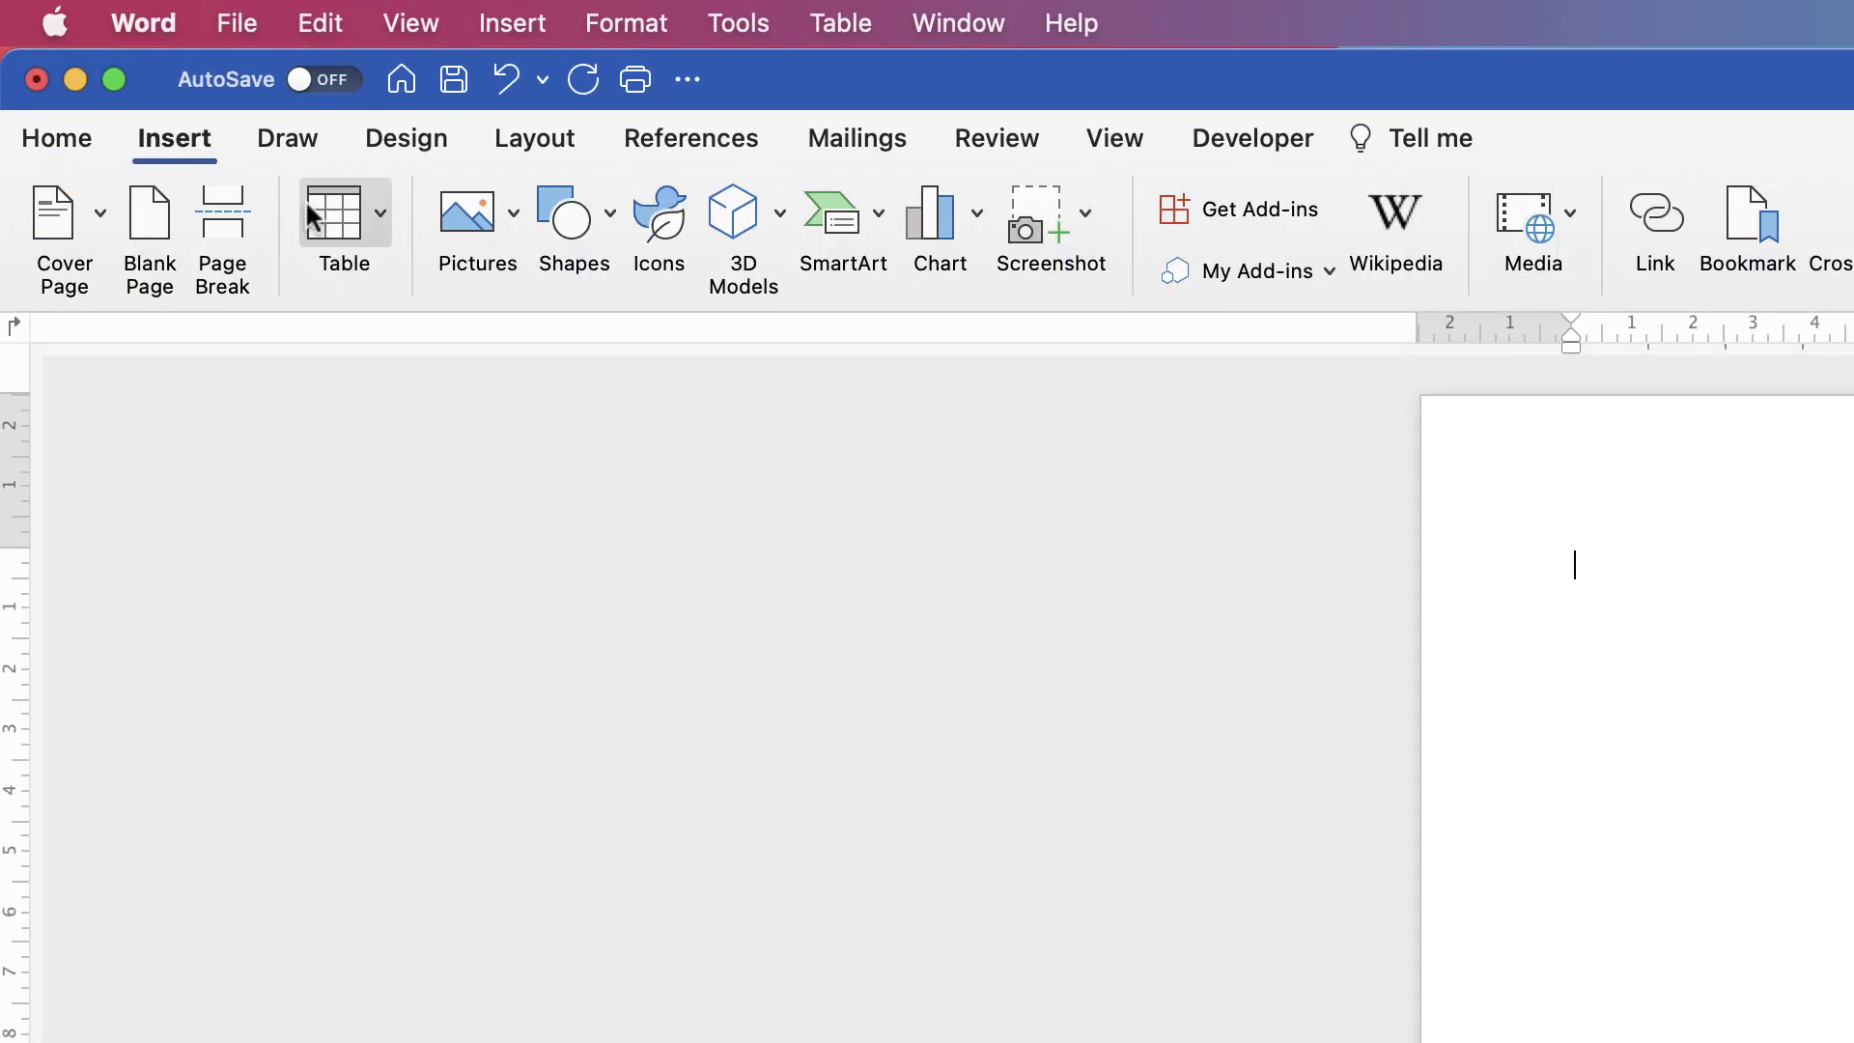
{"action": "left_click", "coordinate": [514, 228]}
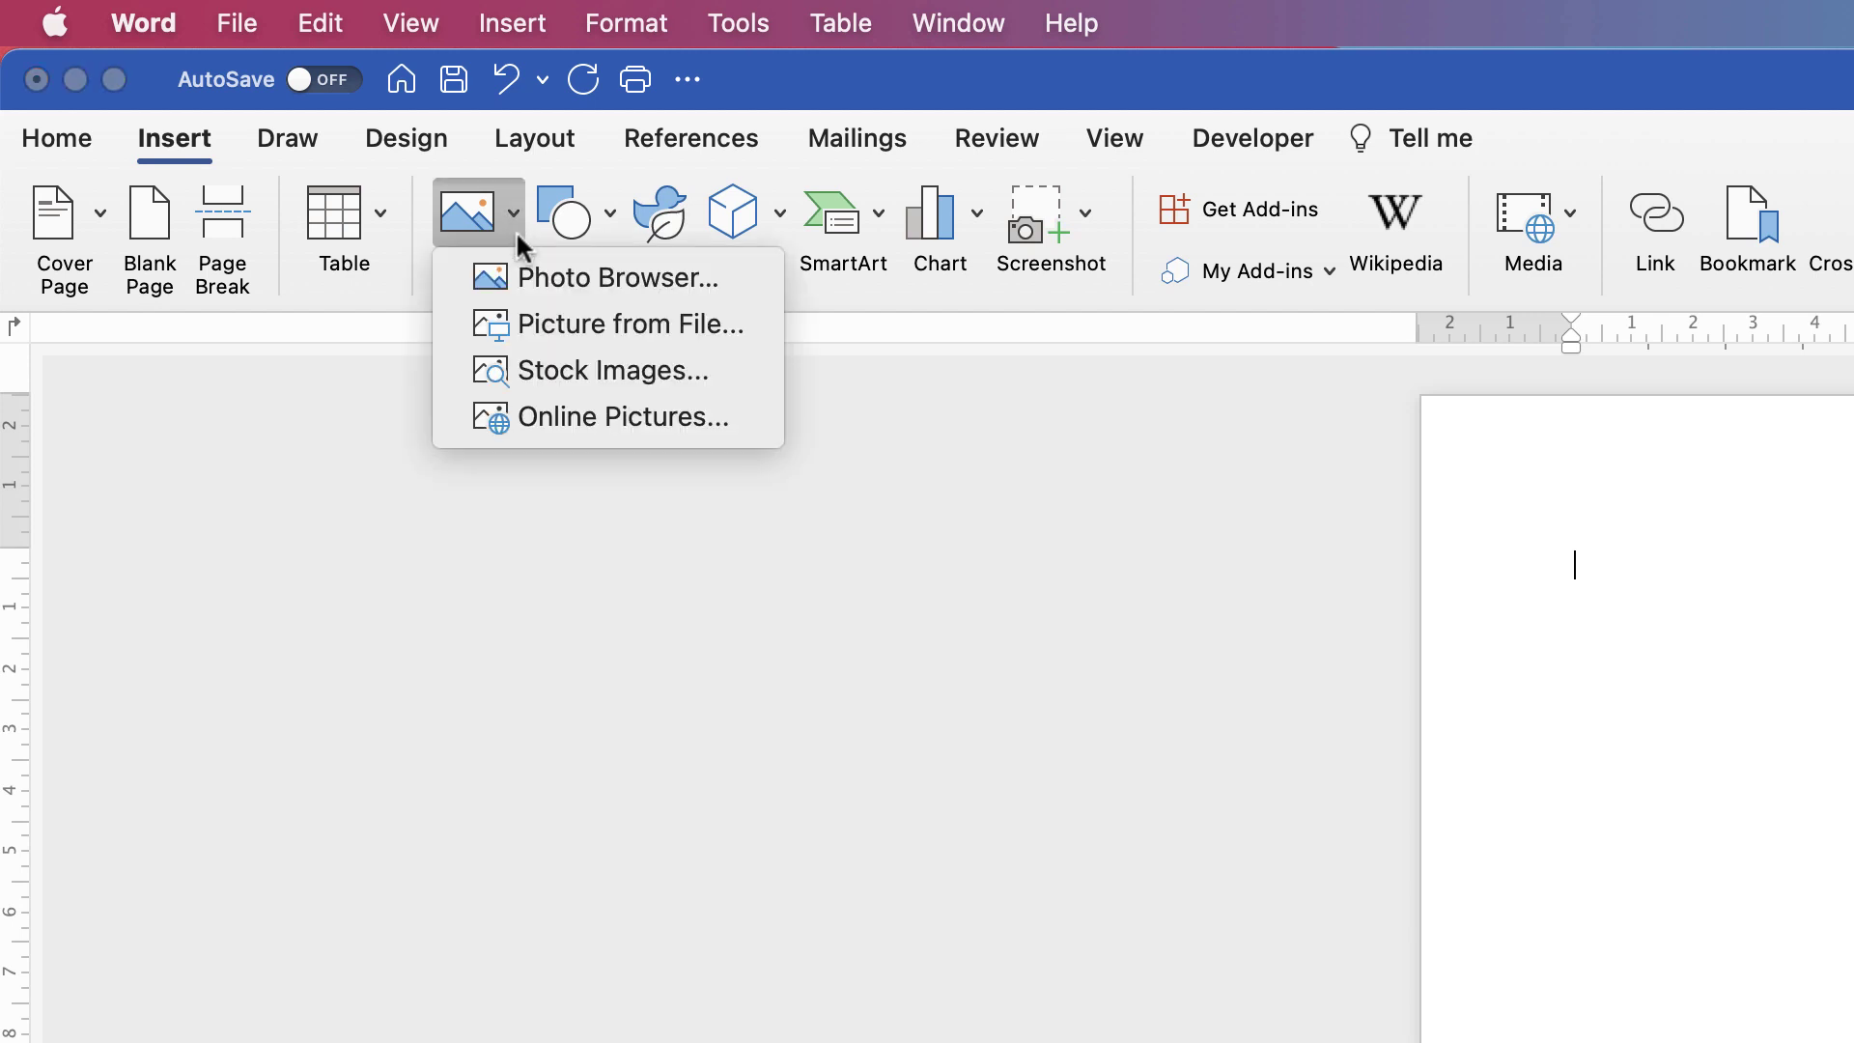
{"action": "left_click", "coordinate": [595, 386]}
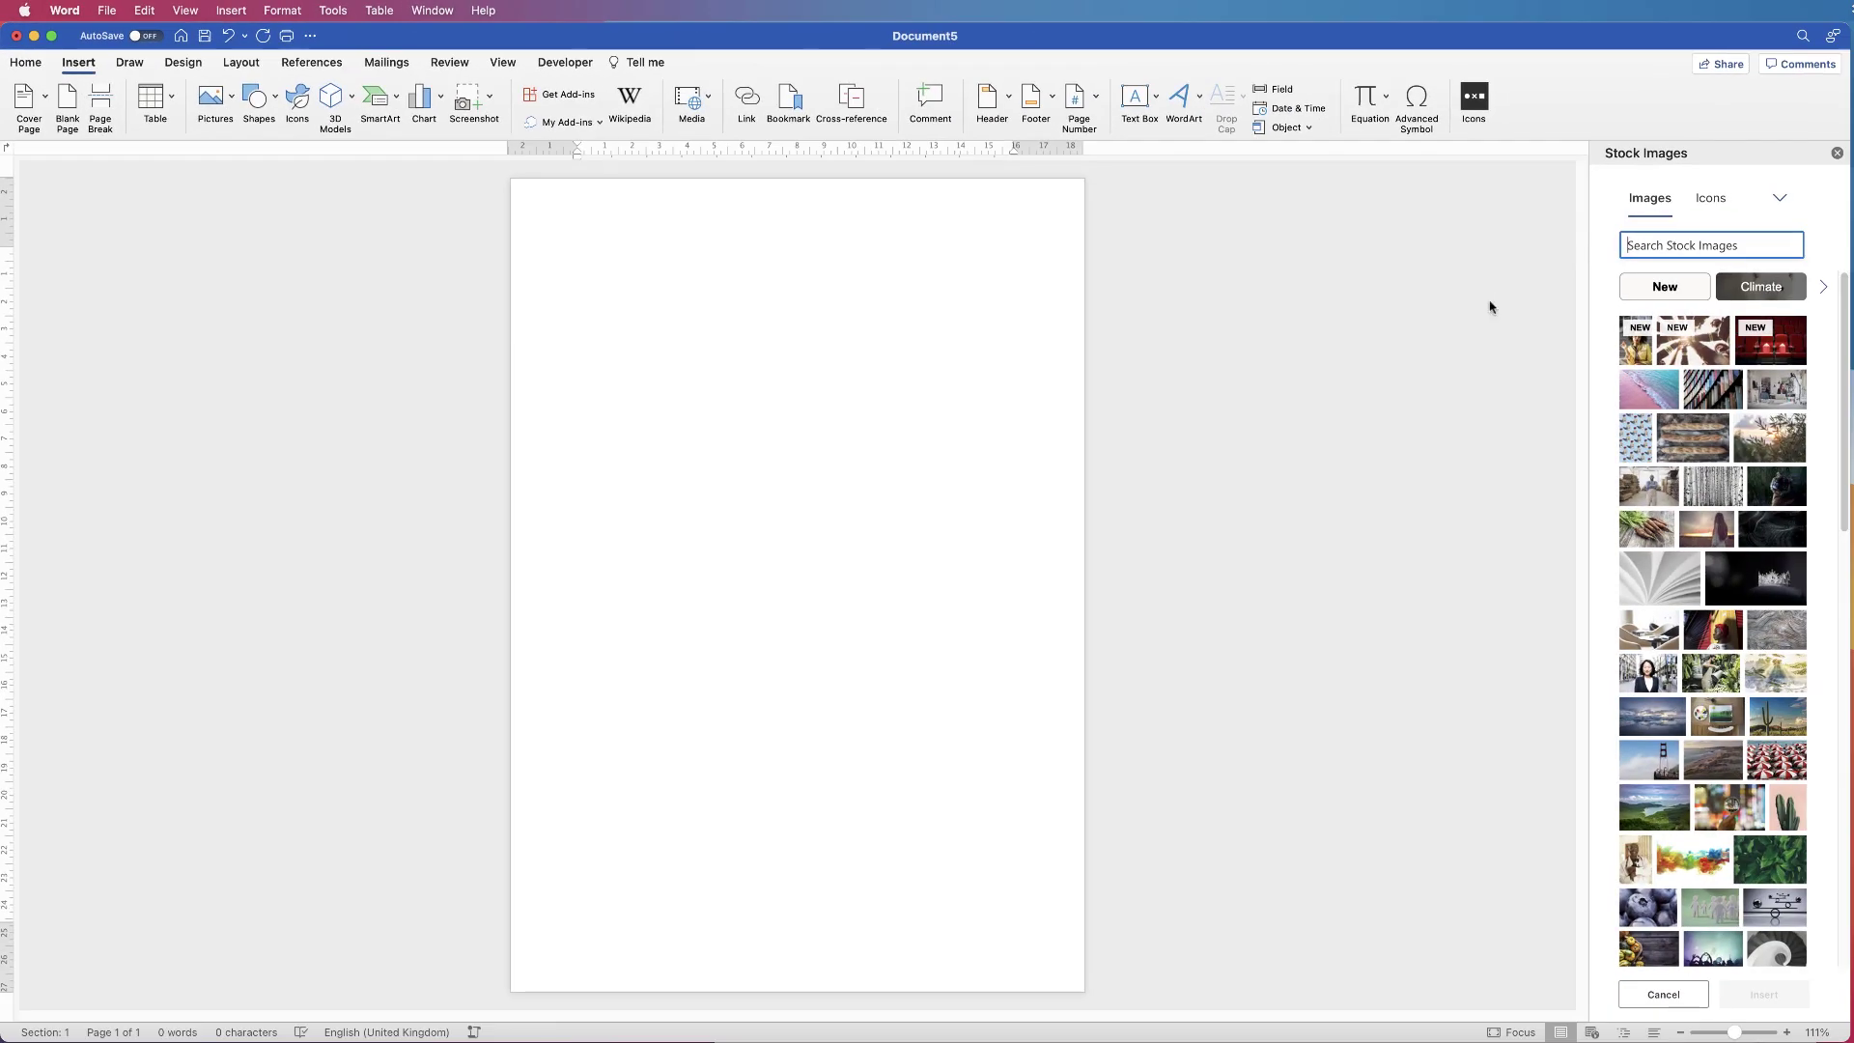
{"action": "type", "text": "plants"}
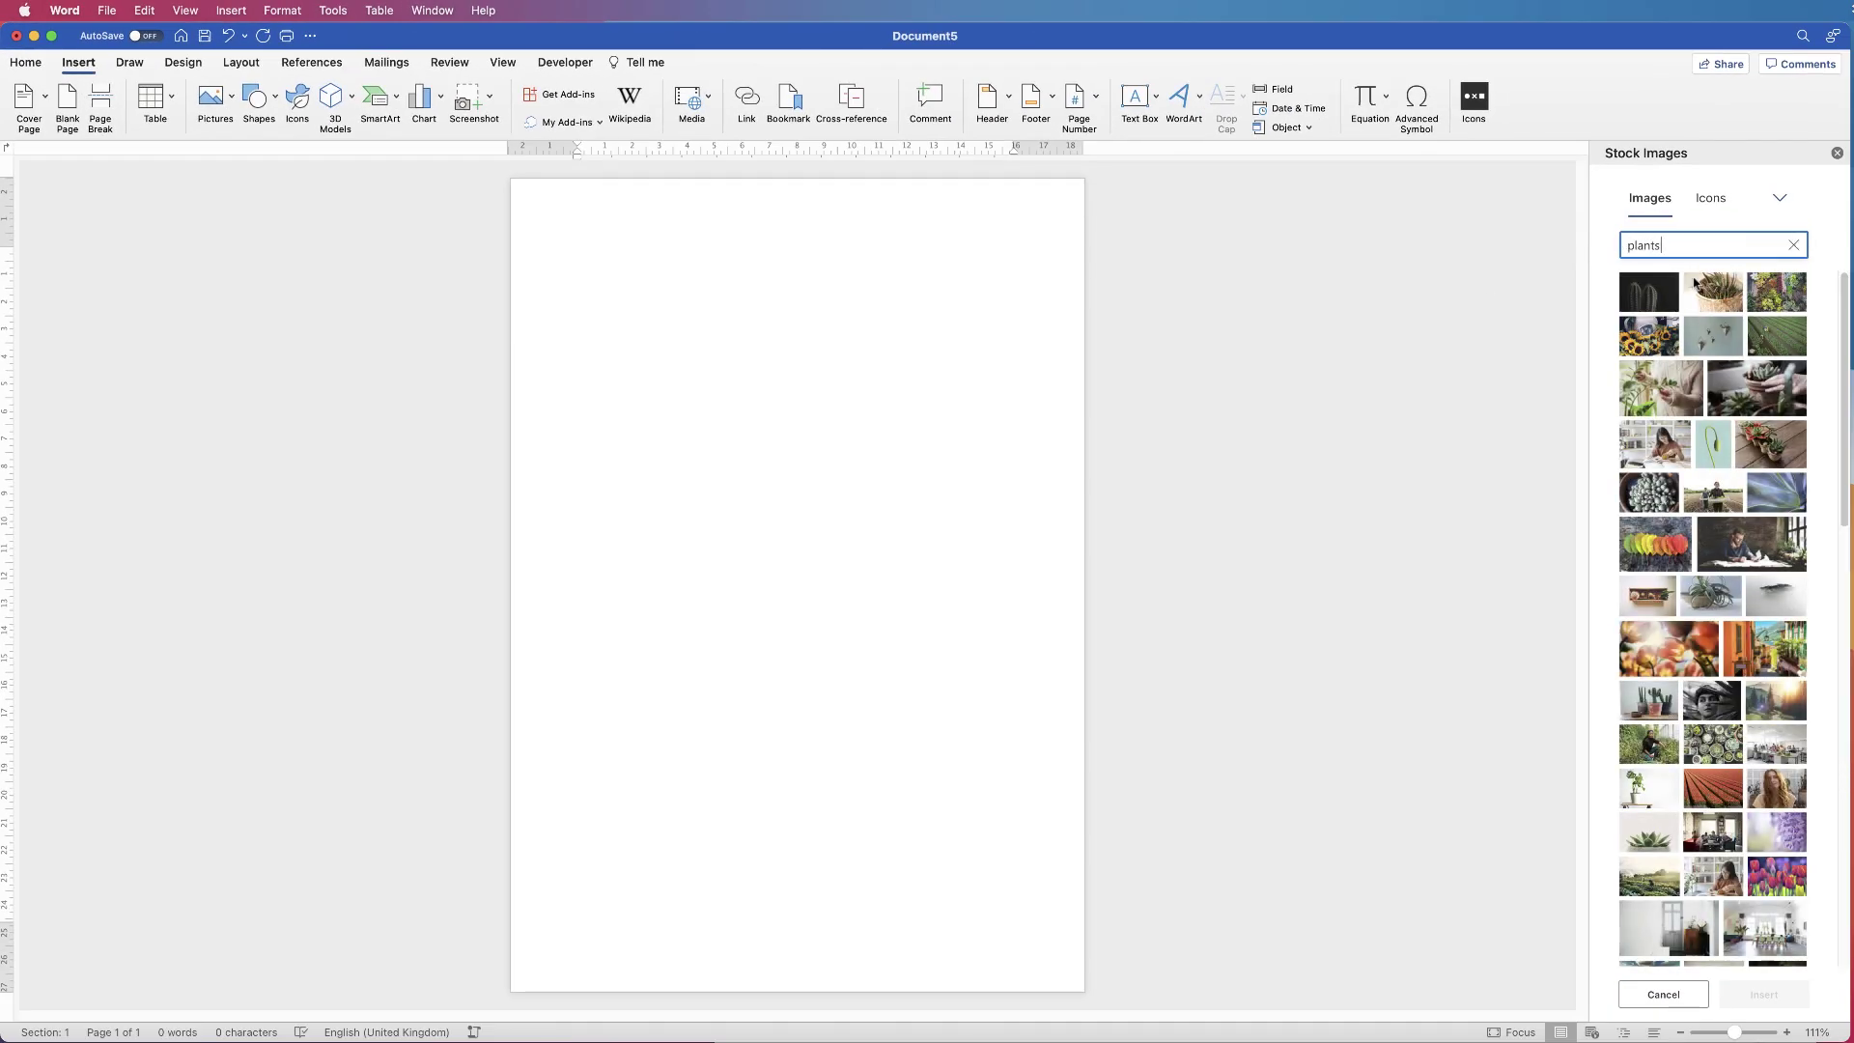
{"action": "left_click", "coordinate": [1715, 440]}
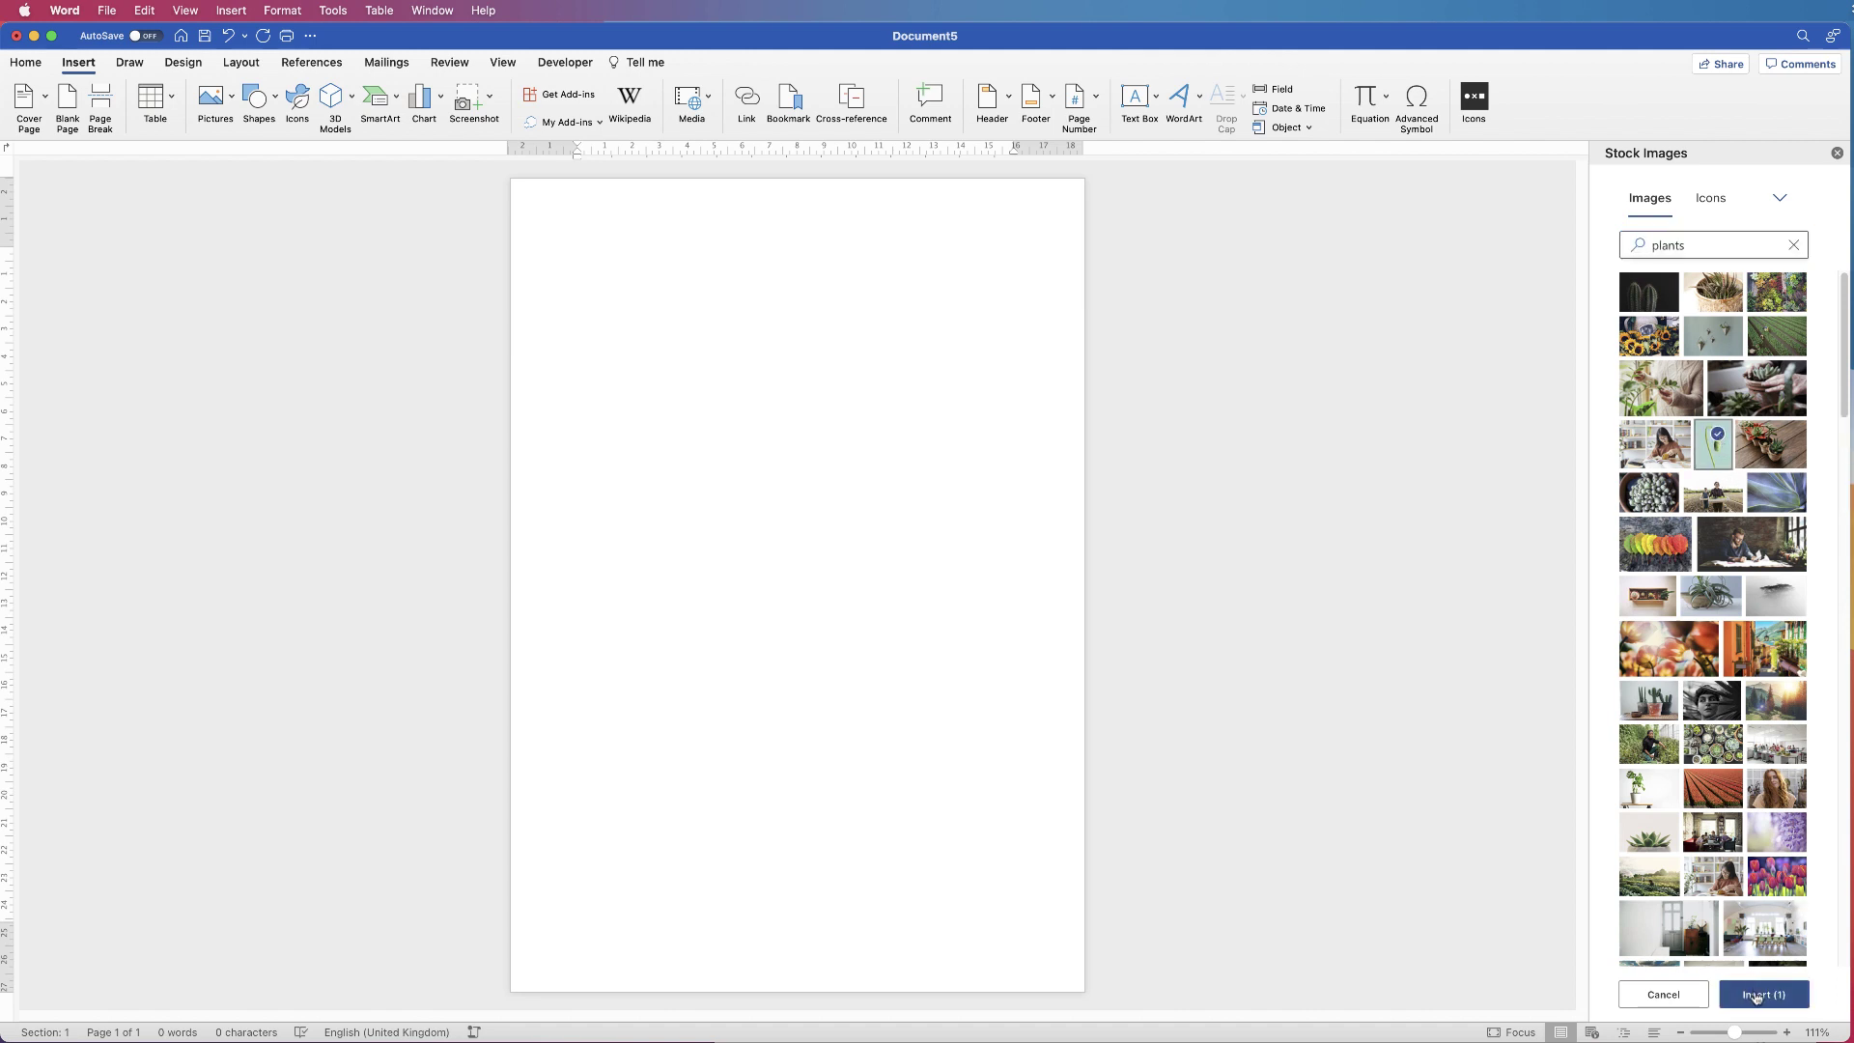
{"action": "left_click", "coordinate": [1756, 995]}
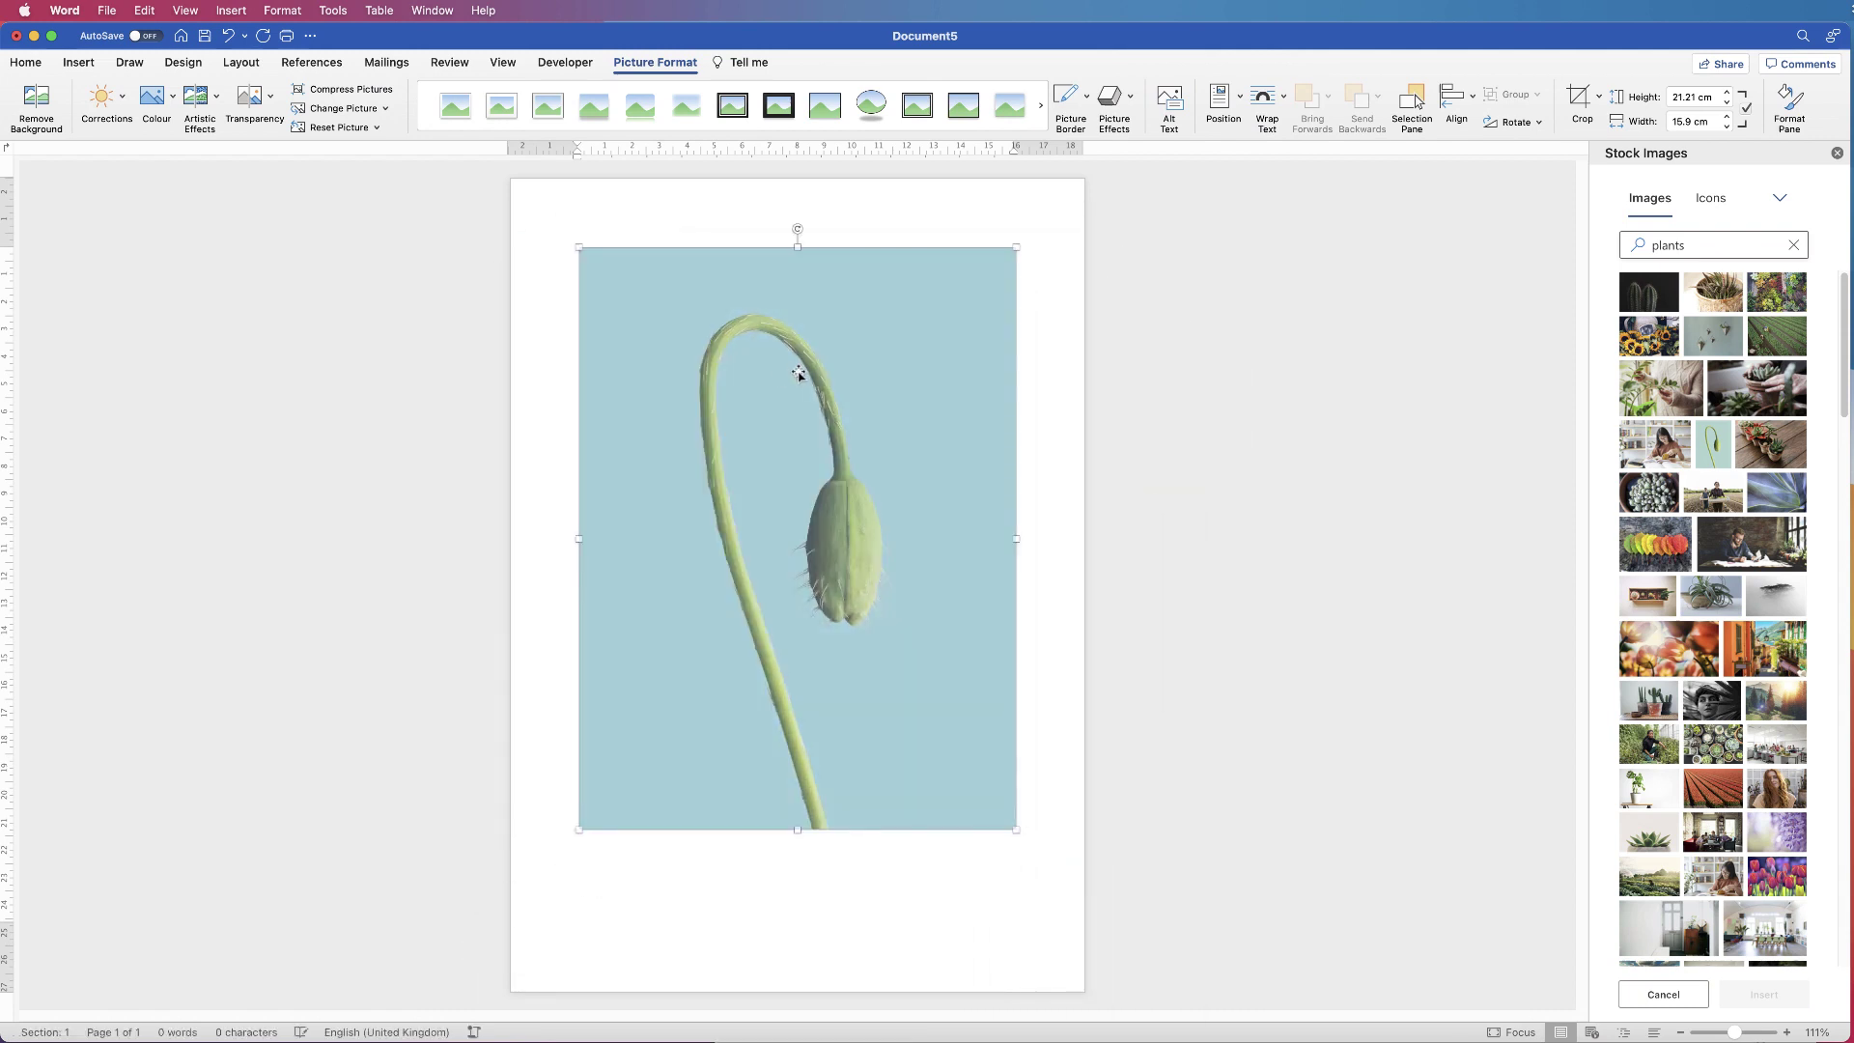
Set the bud picture's text wrapping to In Front of Text
{"action": "right_click", "coordinate": [791, 317]}
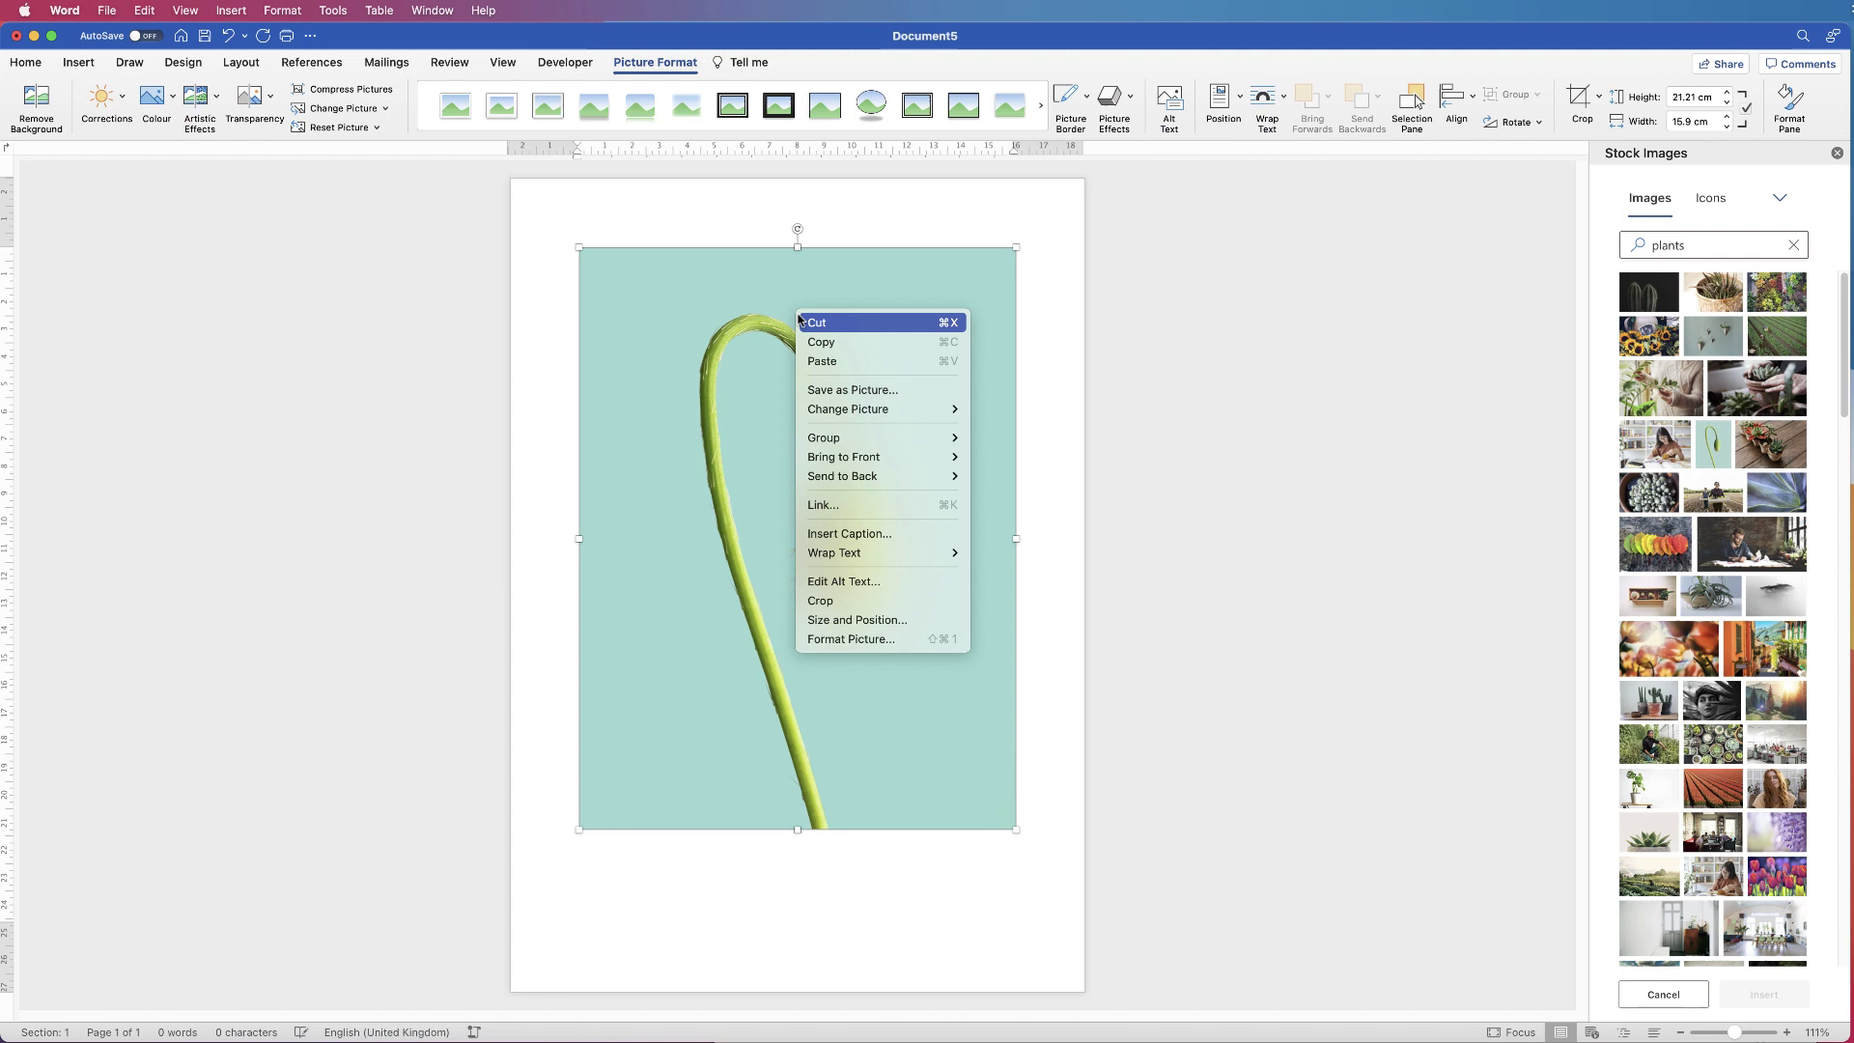
{"action": "mouse_move", "coordinate": [834, 555]}
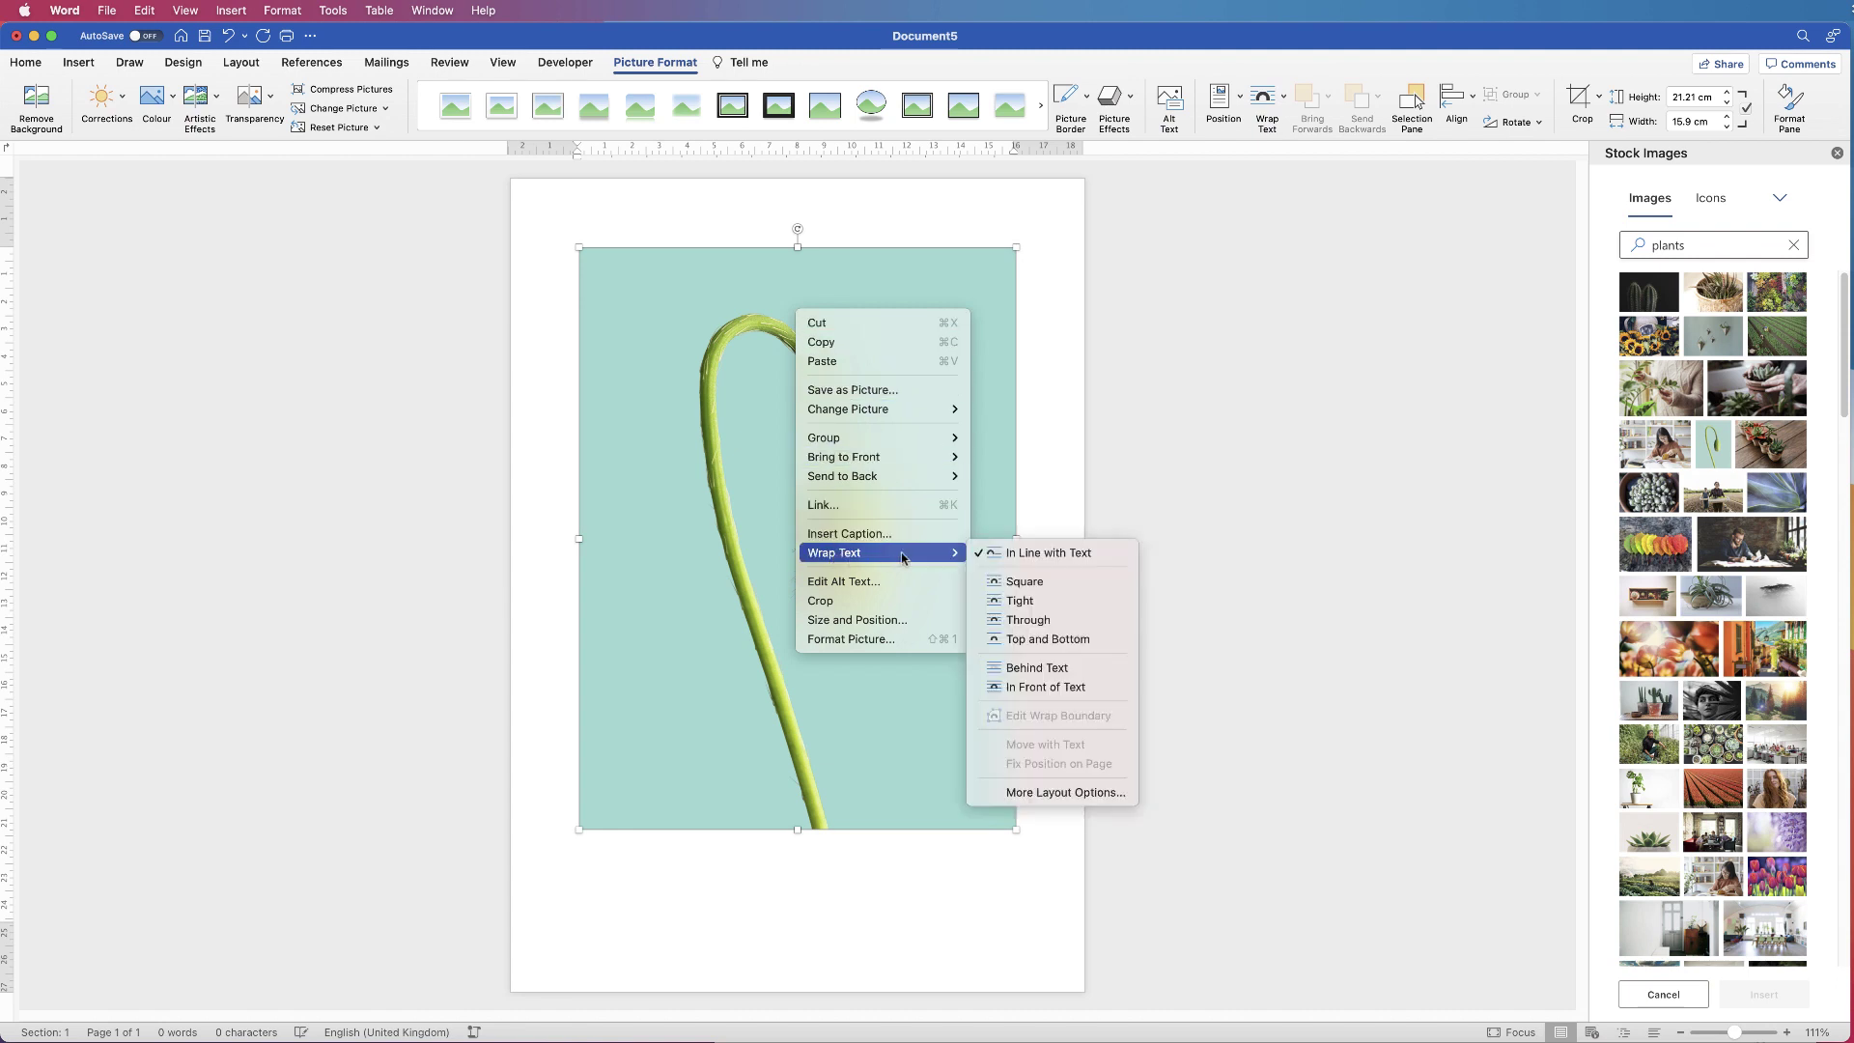
{"action": "left_click", "coordinate": [1034, 689]}
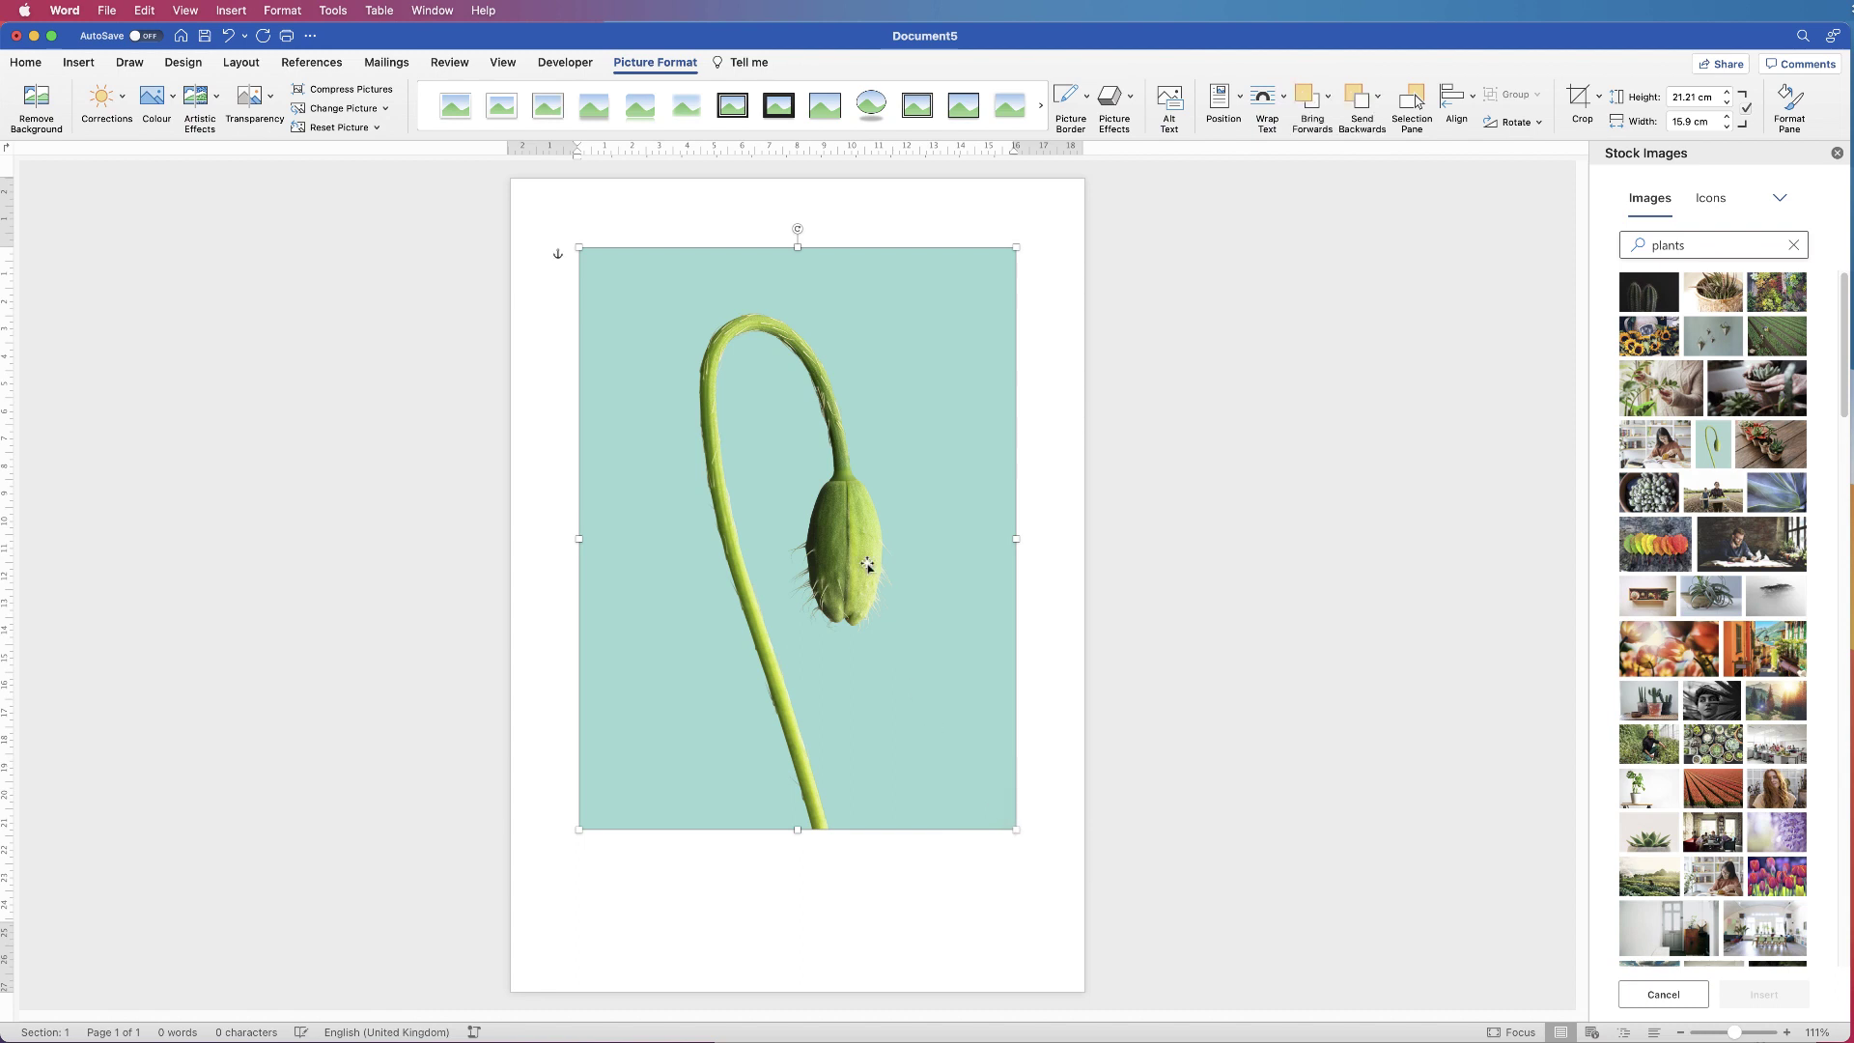
Shrink the picture to about 9.86 cm high by 7.4 cm wide and place it in the page's upper-right area
{"action": "left_click_drag", "start_coordinate": [840, 527], "coordinate": [823, 493]}
{"action": "left_click_drag", "start_coordinate": [998, 794], "coordinate": [806, 509]}
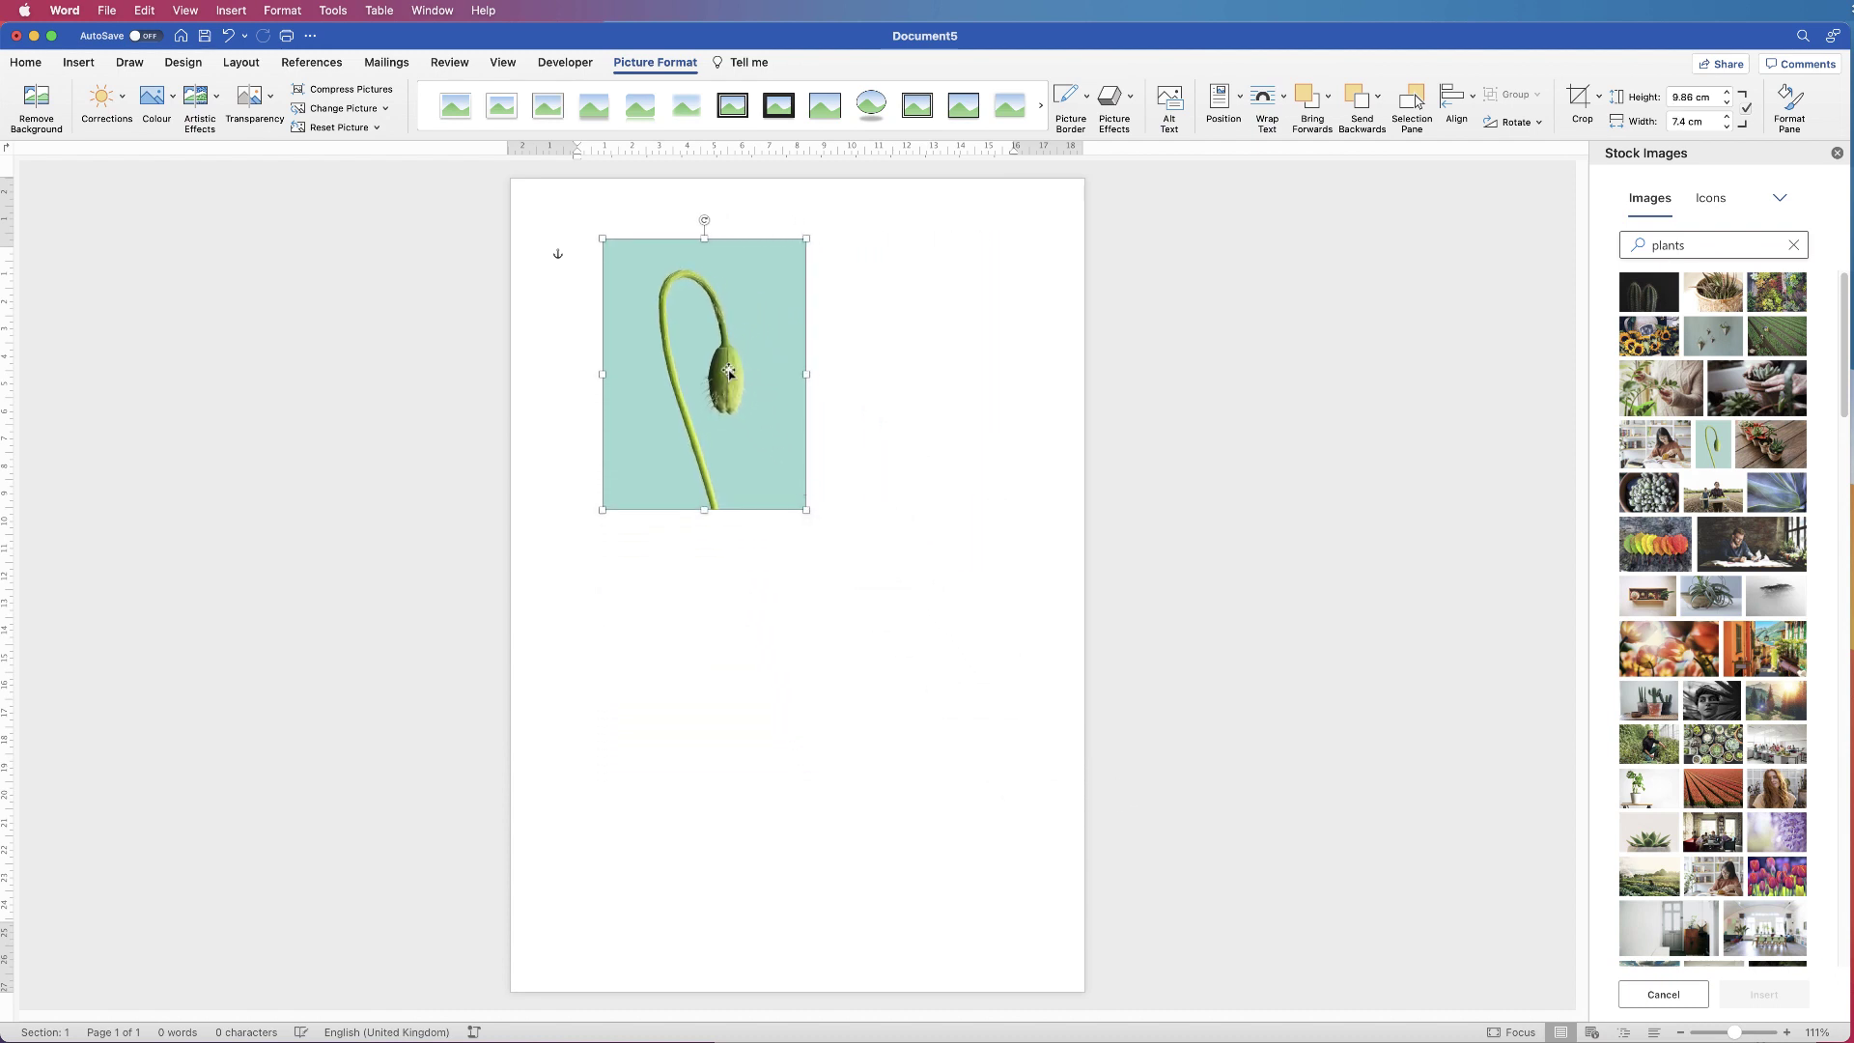
{"action": "left_click_drag", "start_coordinate": [728, 369], "coordinate": [940, 379]}
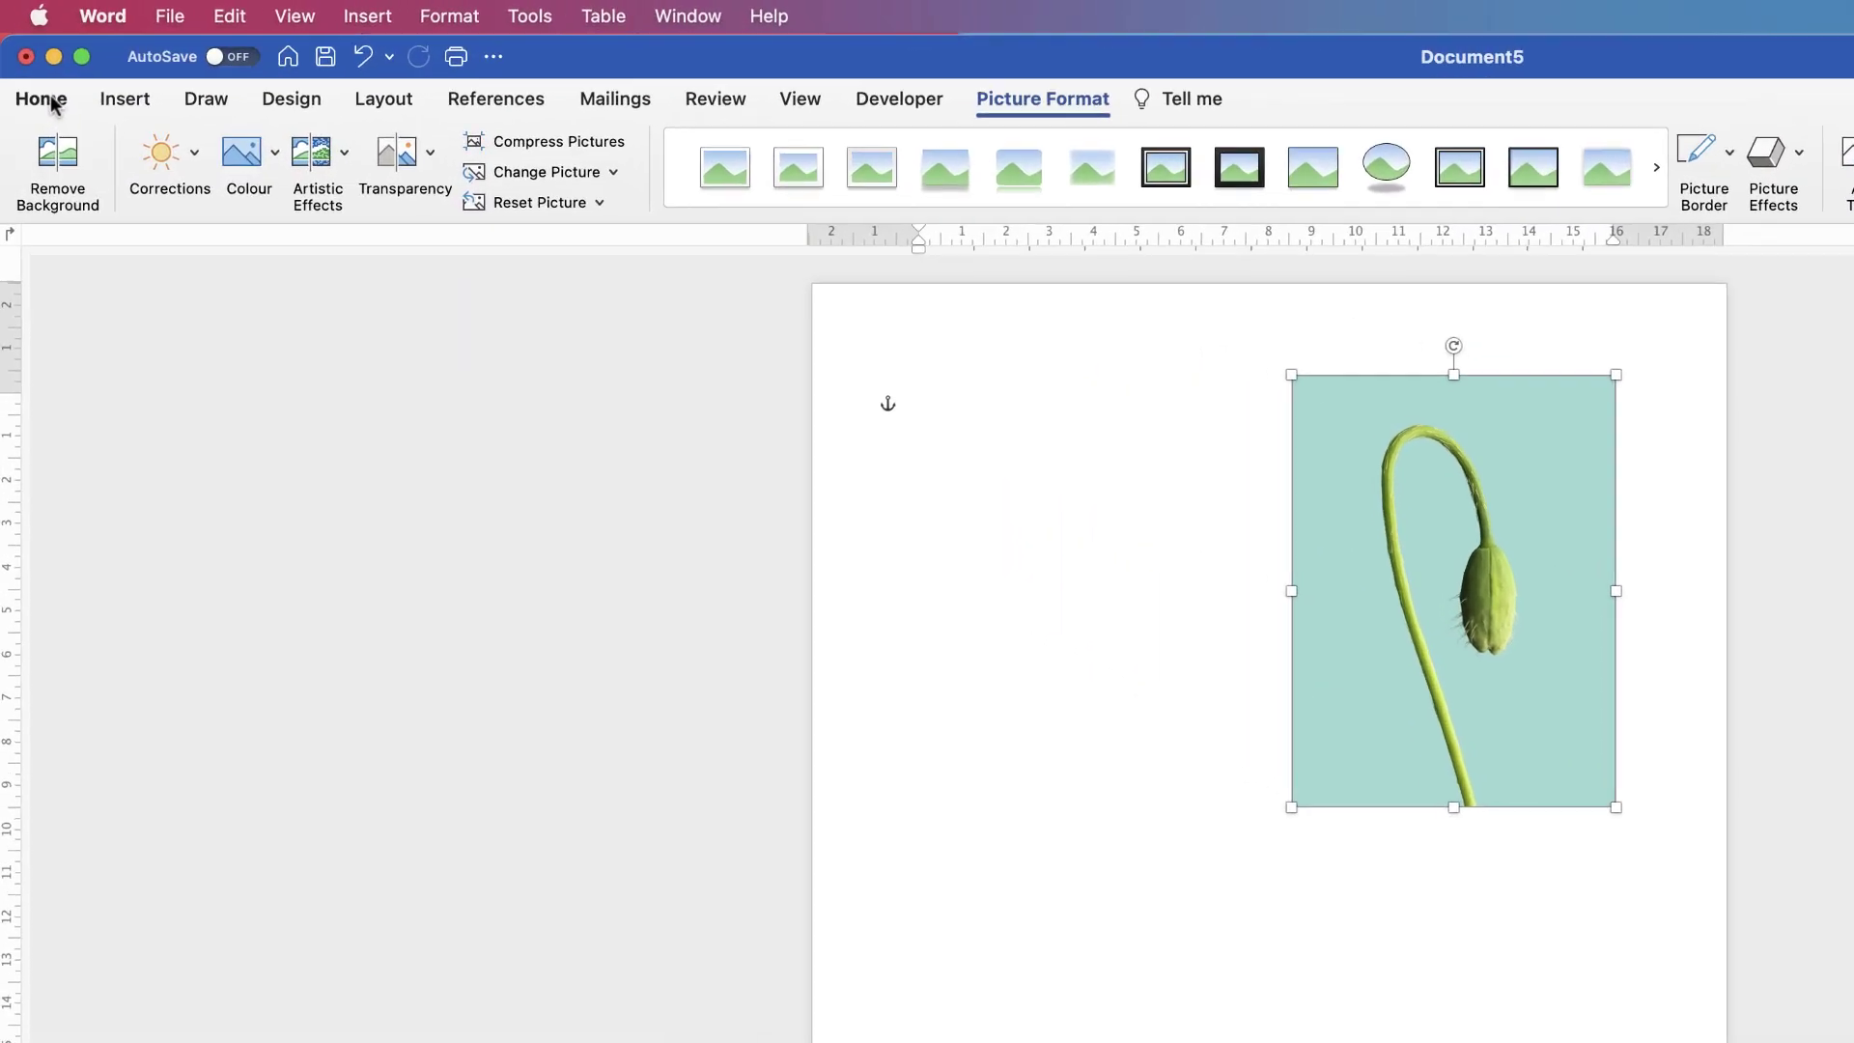
Copy and paste the picture beside the original, and delete the pasted copy
{"action": "left_click", "coordinate": [35, 64]}
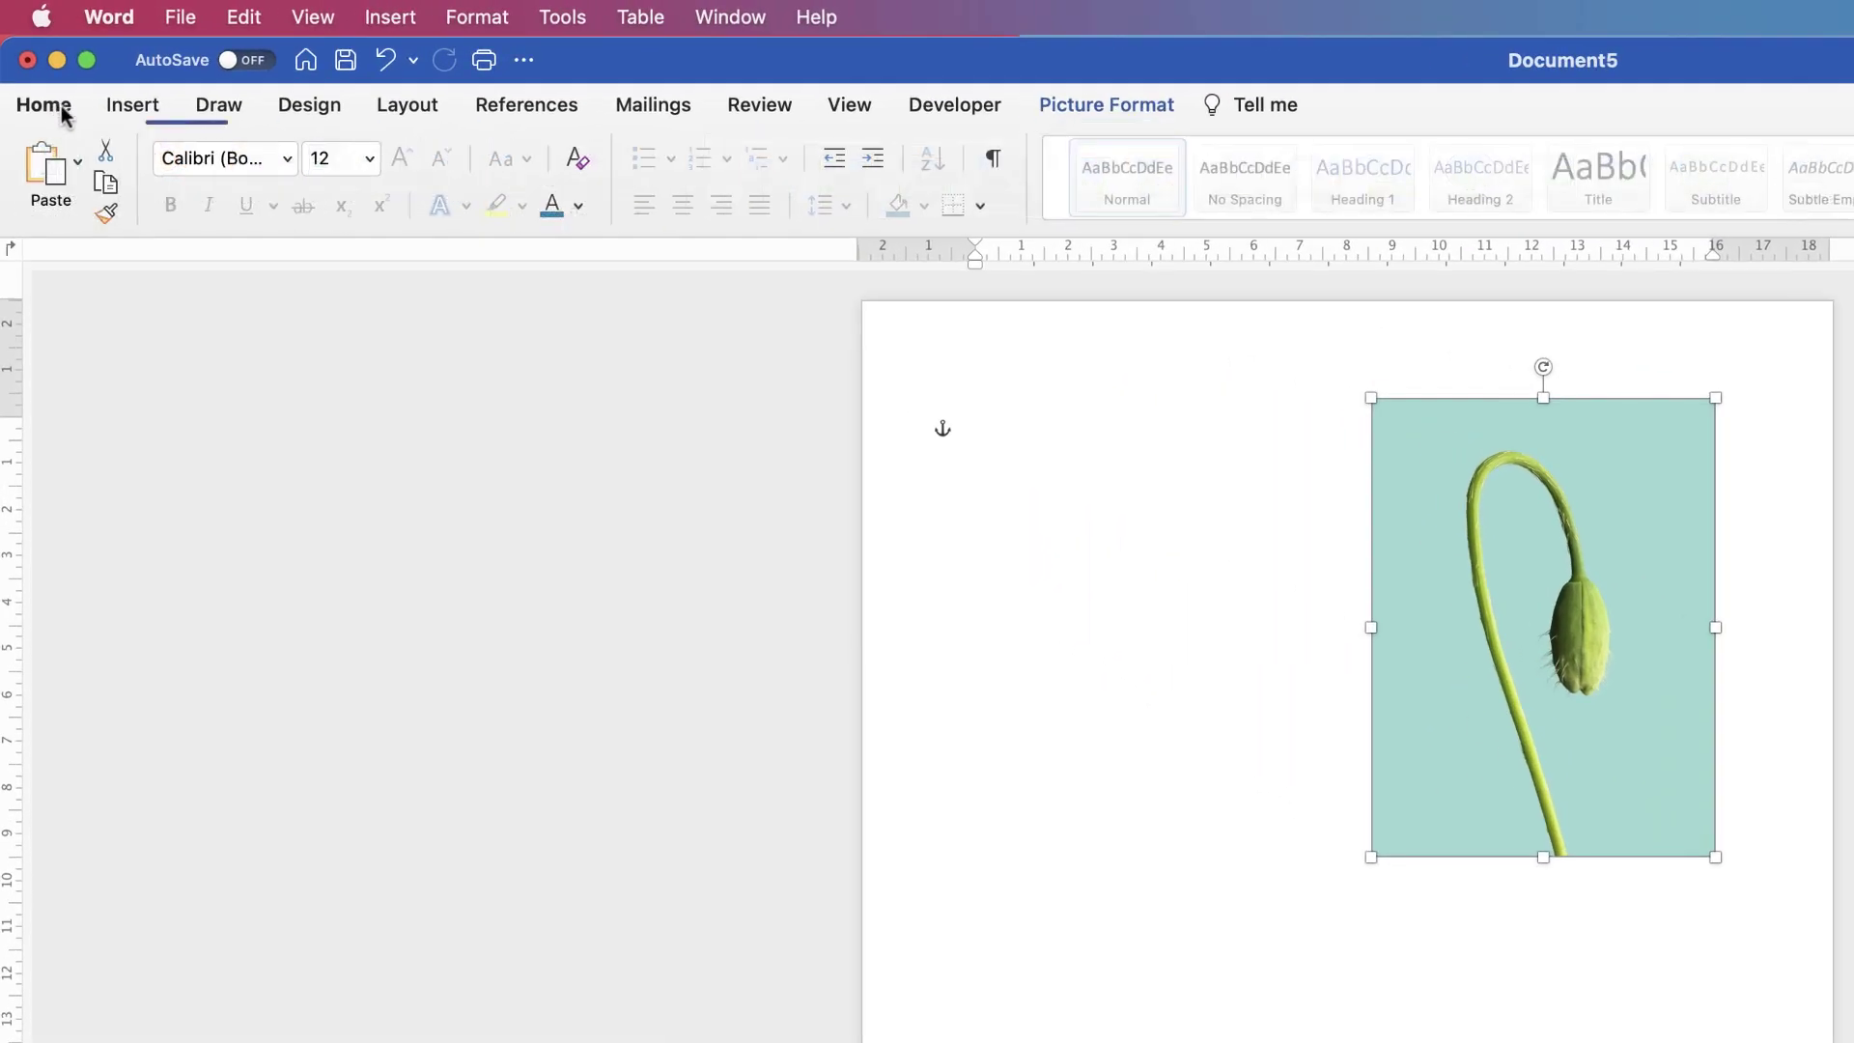
{"action": "left_click", "coordinate": [107, 188]}
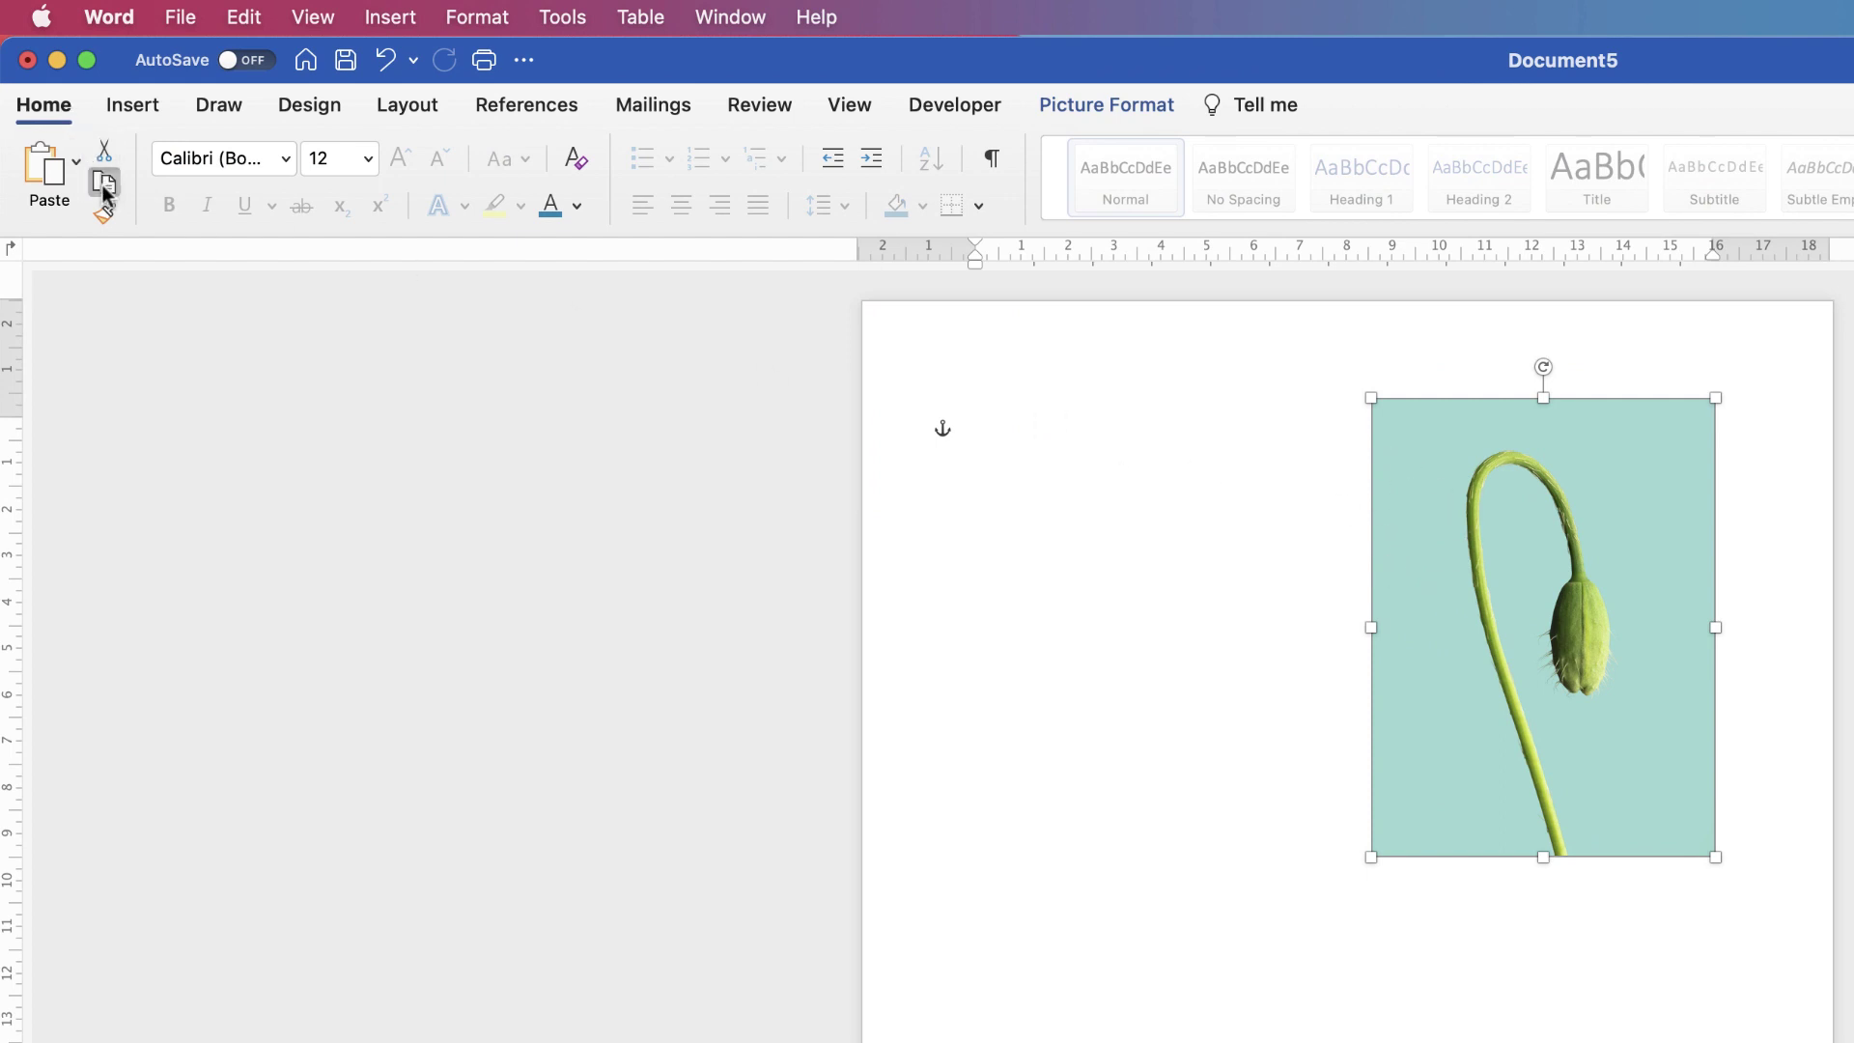
{"action": "left_click", "coordinate": [1232, 726]}
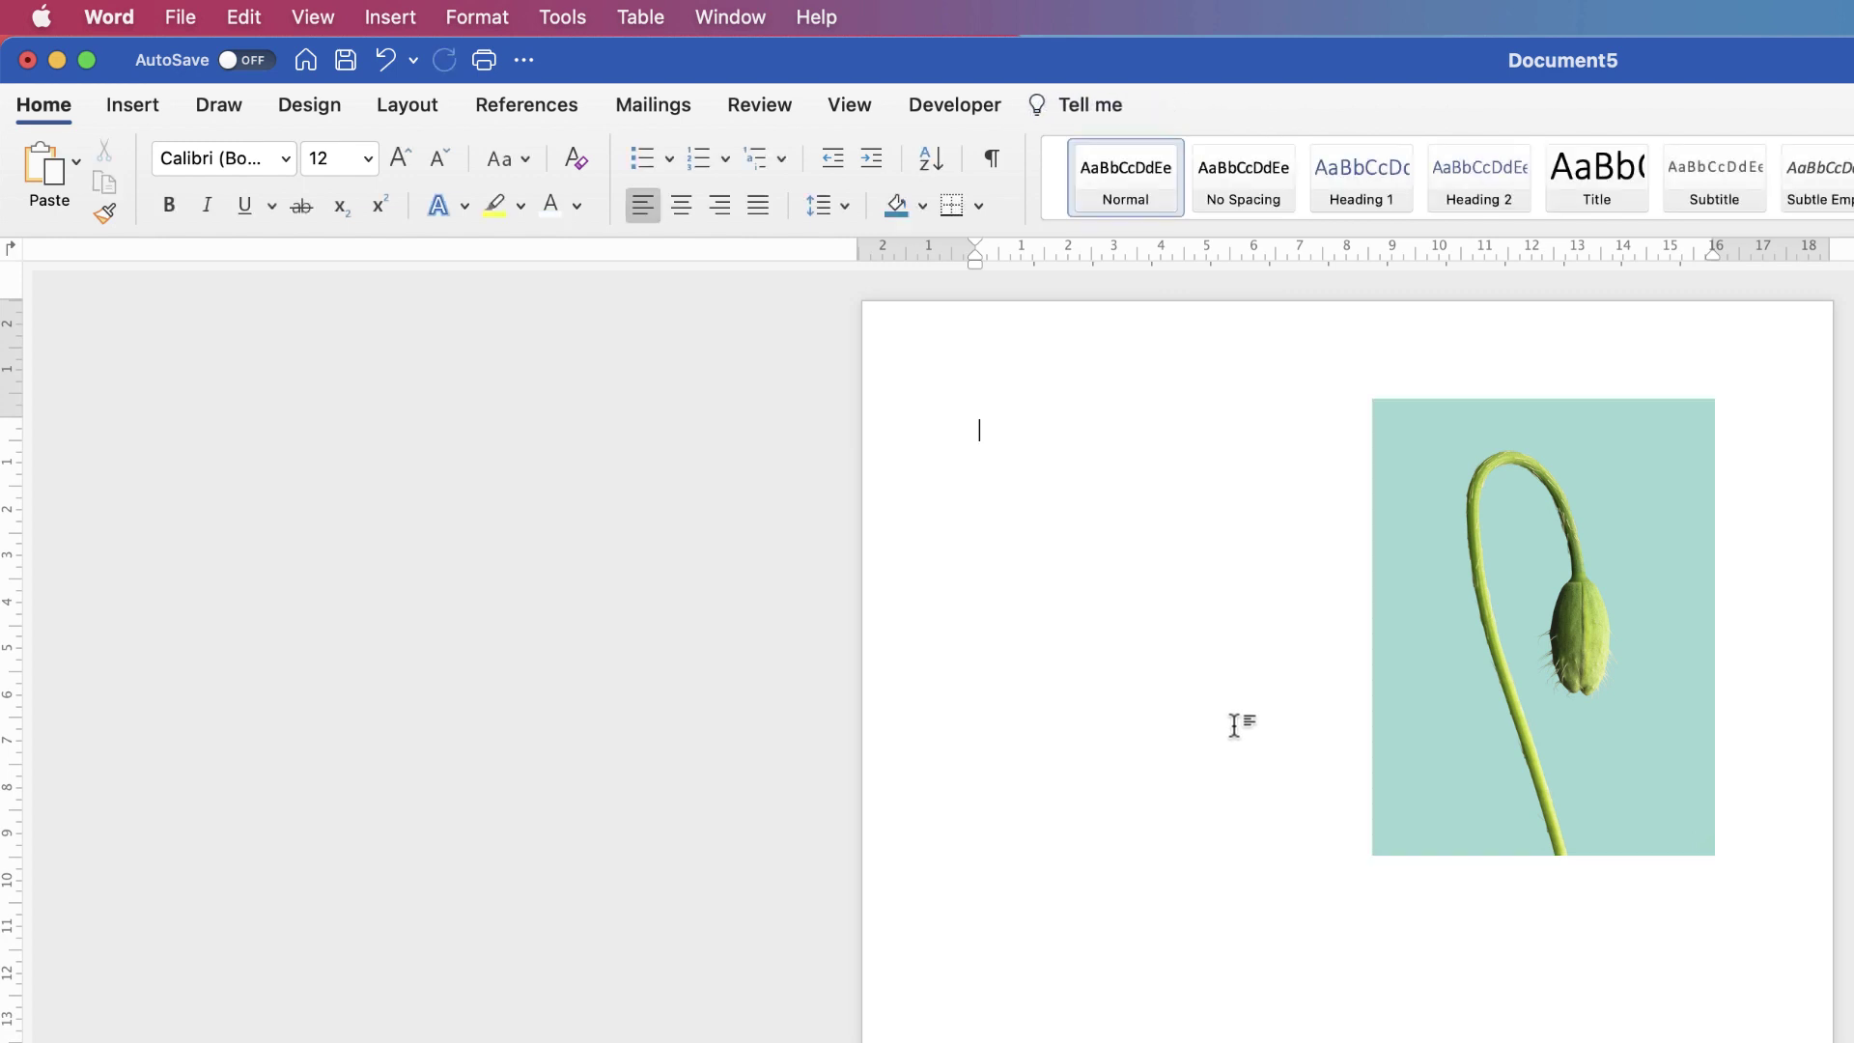
{"action": "left_click", "coordinate": [42, 166]}
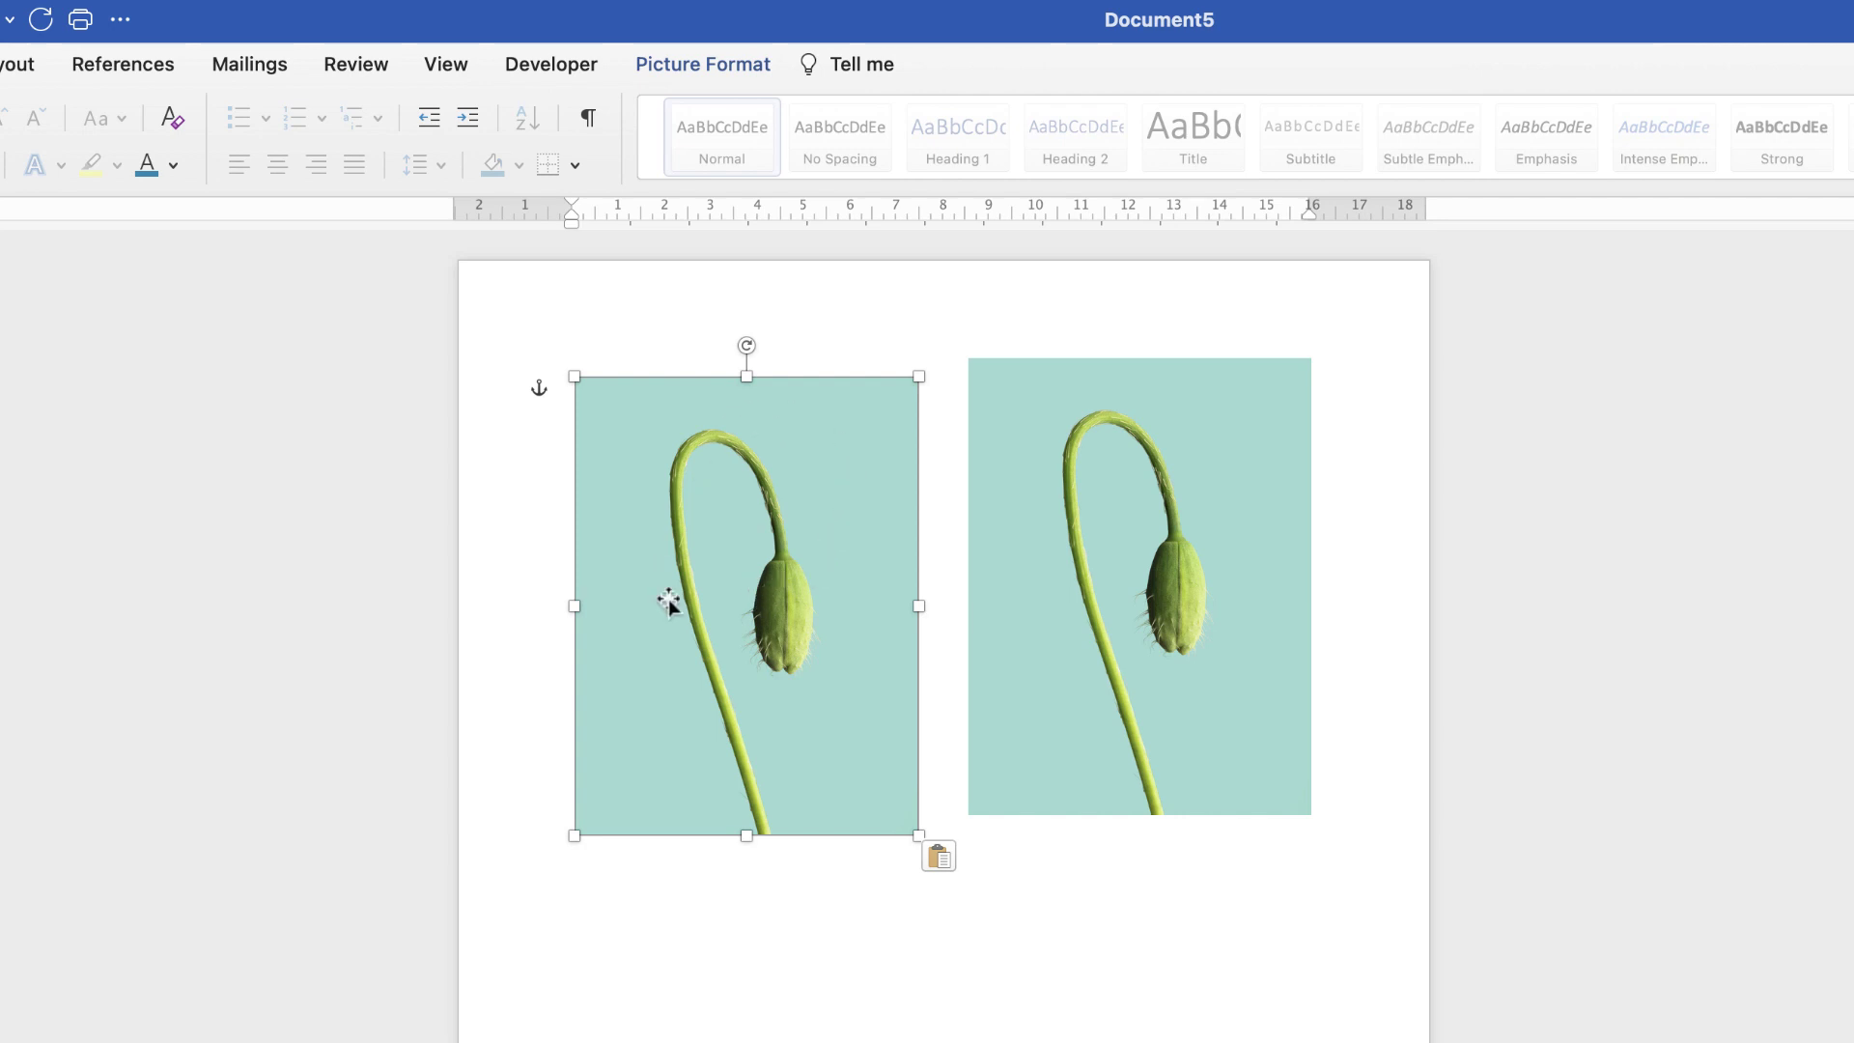
{"action": "key", "text": "Delete"}
Duplicate the original picture directly into the empty space on its left, level with the original
{"action": "left_click", "coordinate": [1101, 598]}
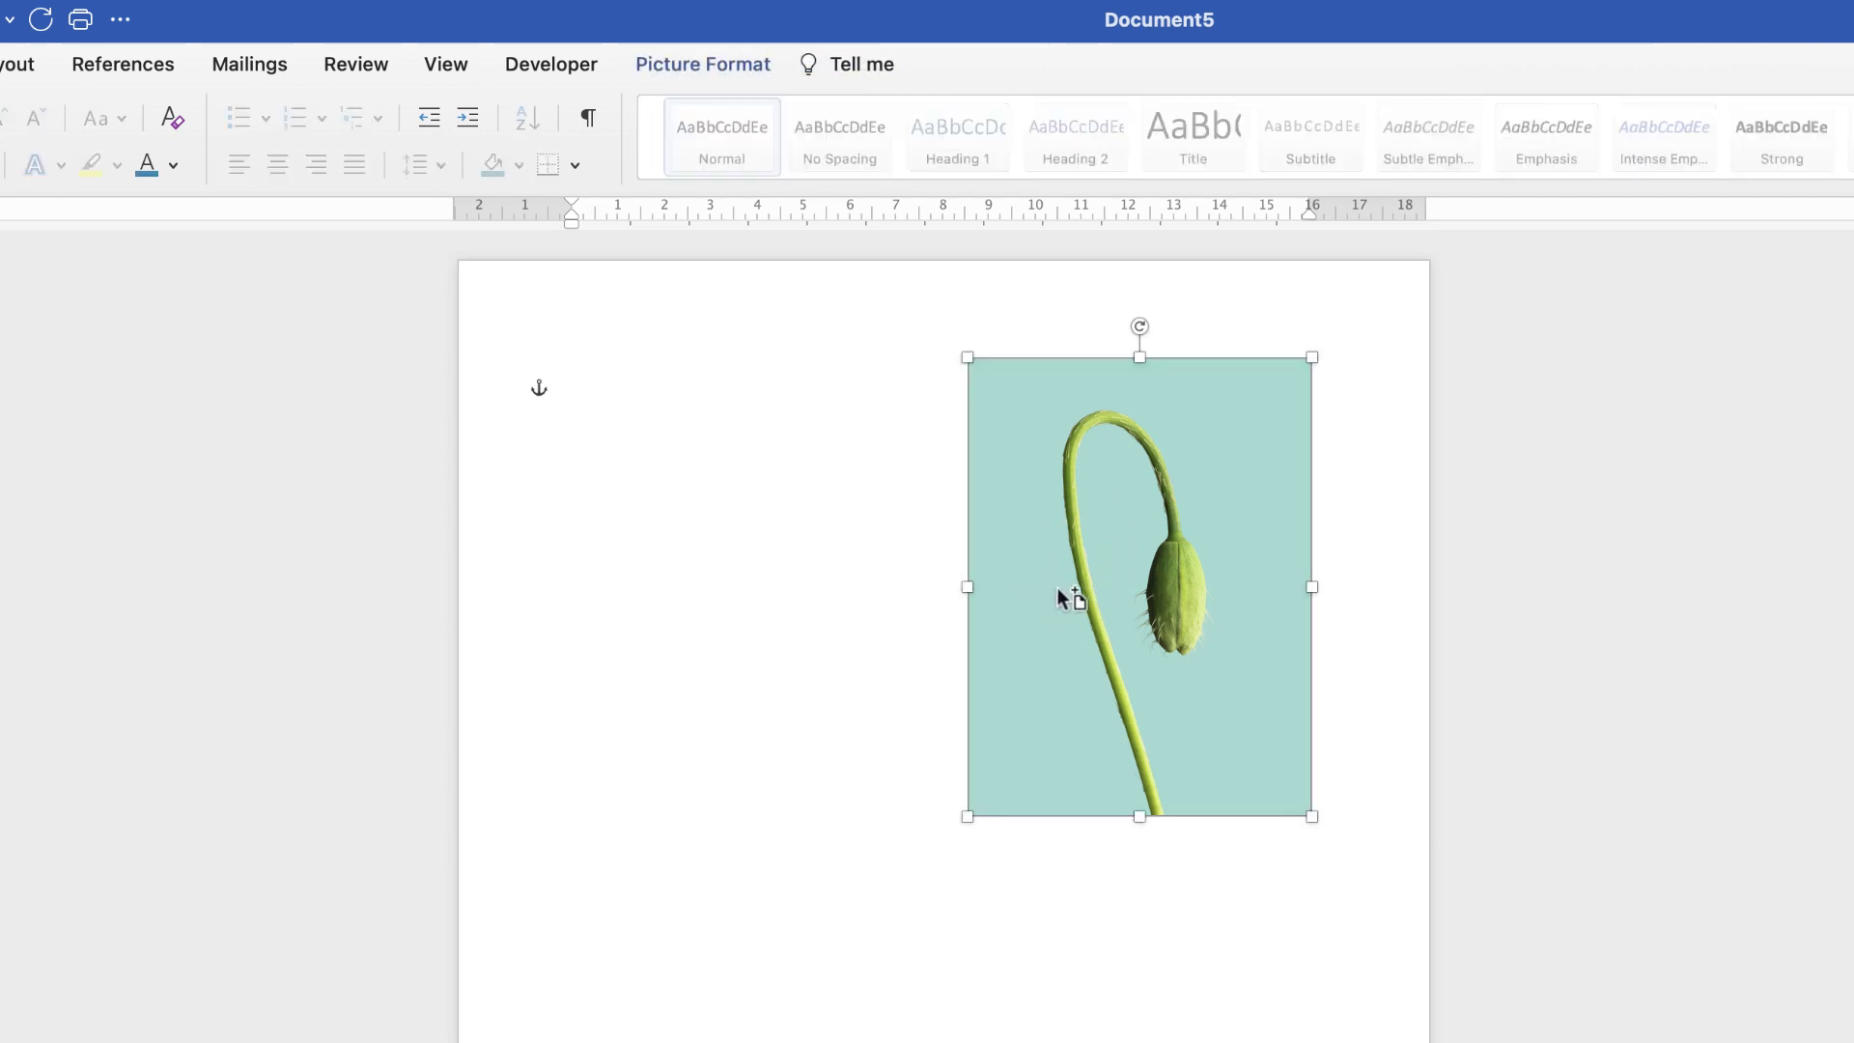
{"action": "left_click_drag", "start_coordinate": [1120, 476], "coordinate": [719, 503]}
{"action": "left_click", "coordinate": [796, 984]}
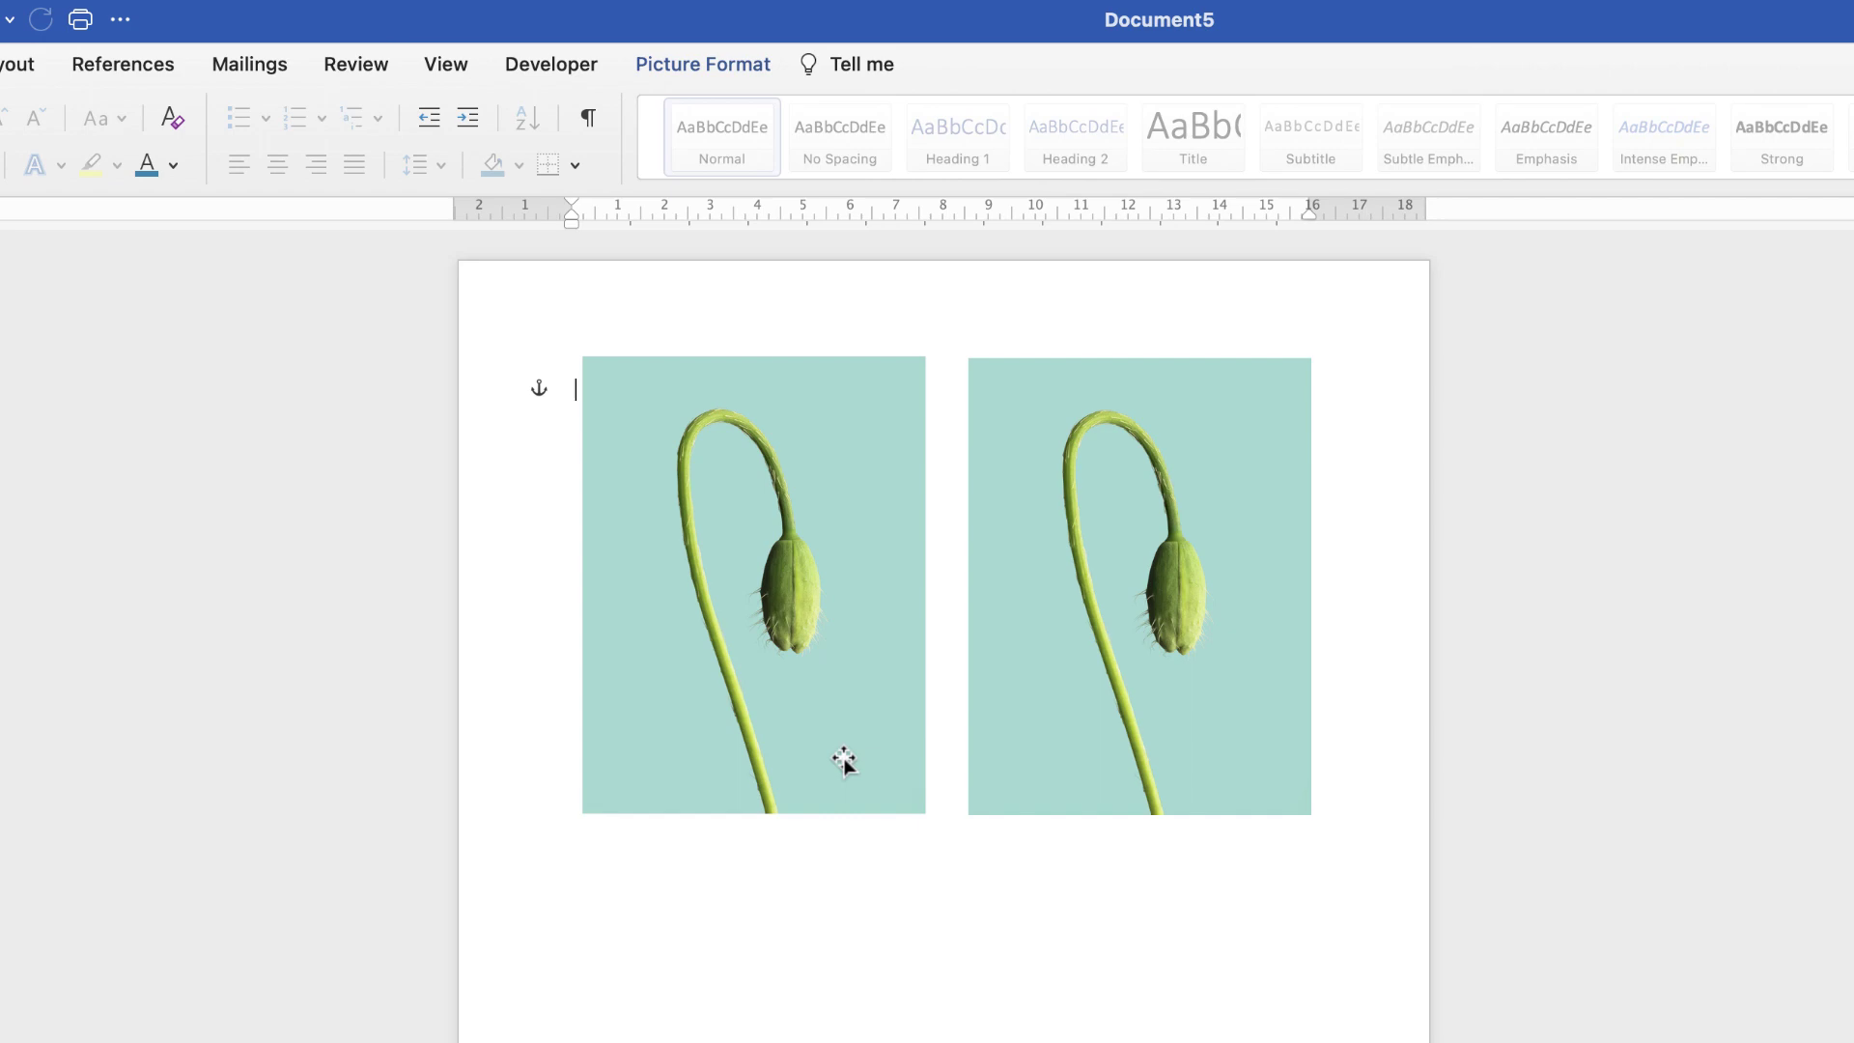
Mirror the left copy horizontally by pulling its right edge past its left edge, and place it back beside the original
{"action": "left_click_drag", "start_coordinate": [798, 583], "coordinate": [816, 684]}
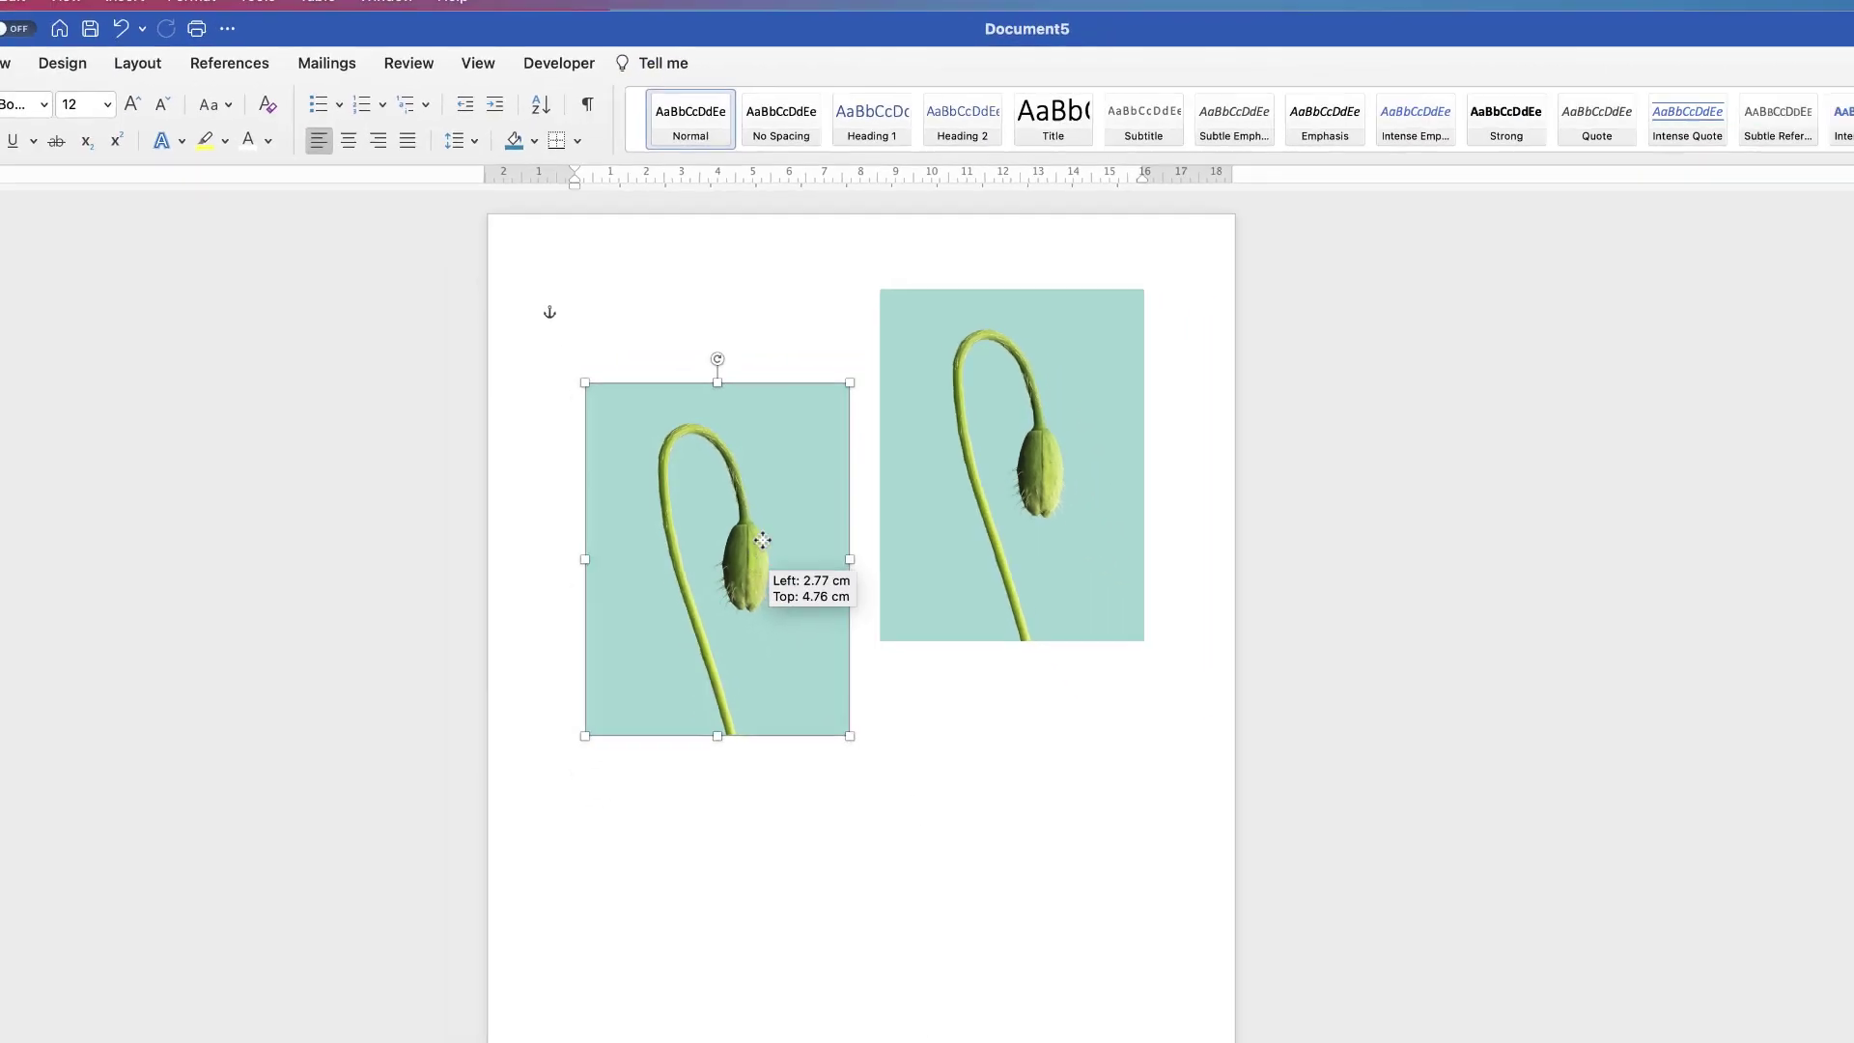
{"action": "left_click_drag", "start_coordinate": [763, 540], "coordinate": [926, 874]}
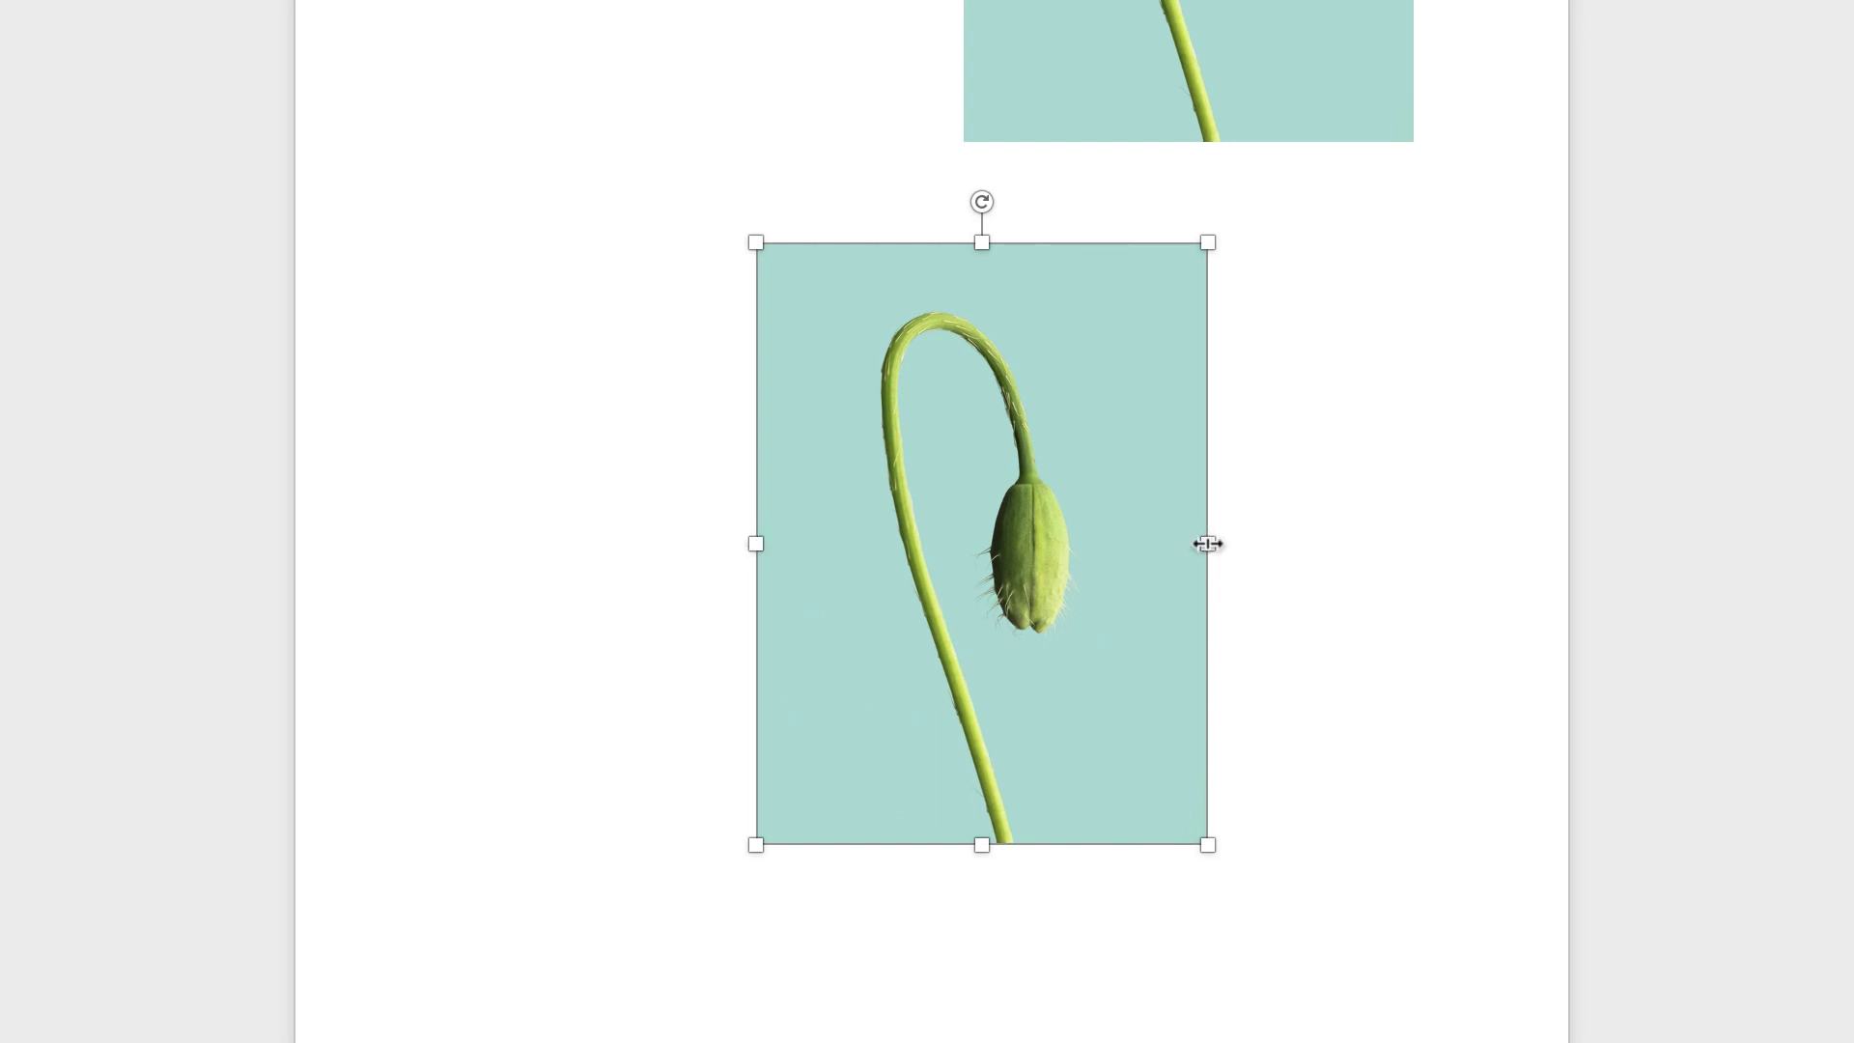
{"action": "left_click_drag", "start_coordinate": [1207, 543], "coordinate": [331, 543]}
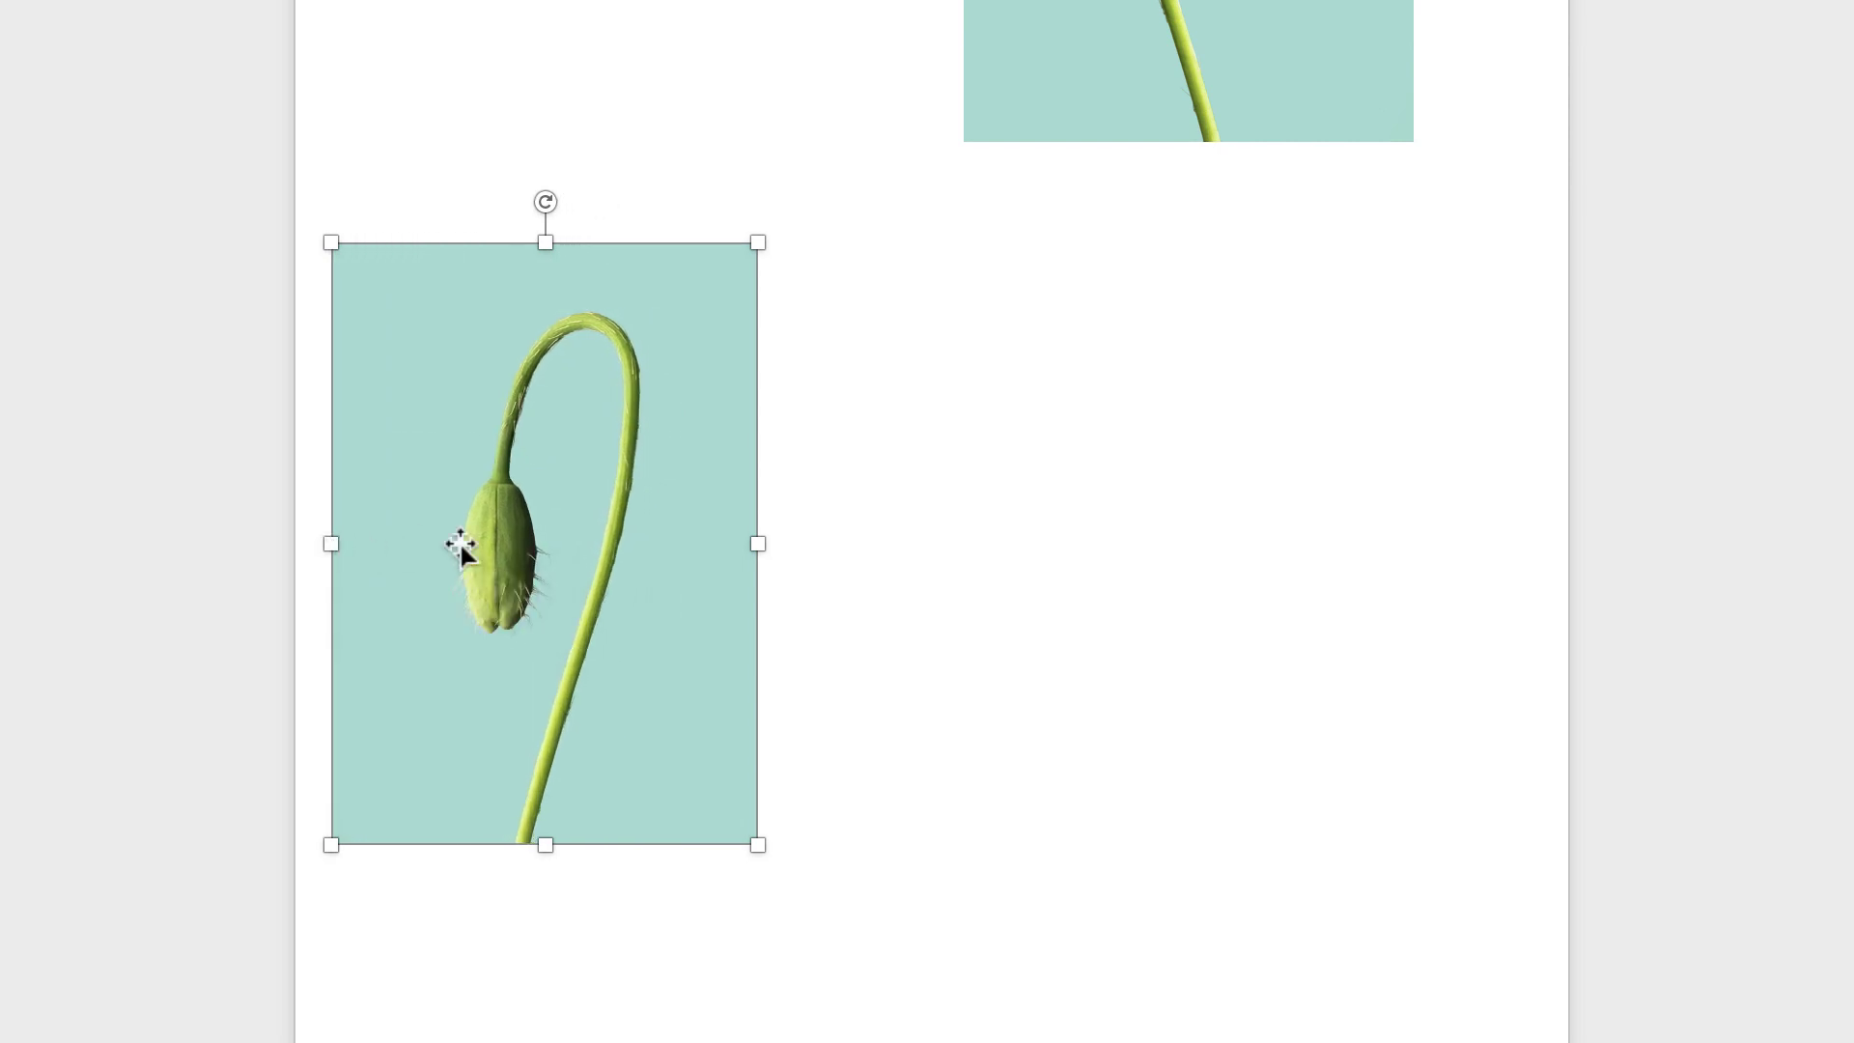
{"action": "left_click_drag", "start_coordinate": [628, 588], "coordinate": [1207, 607]}
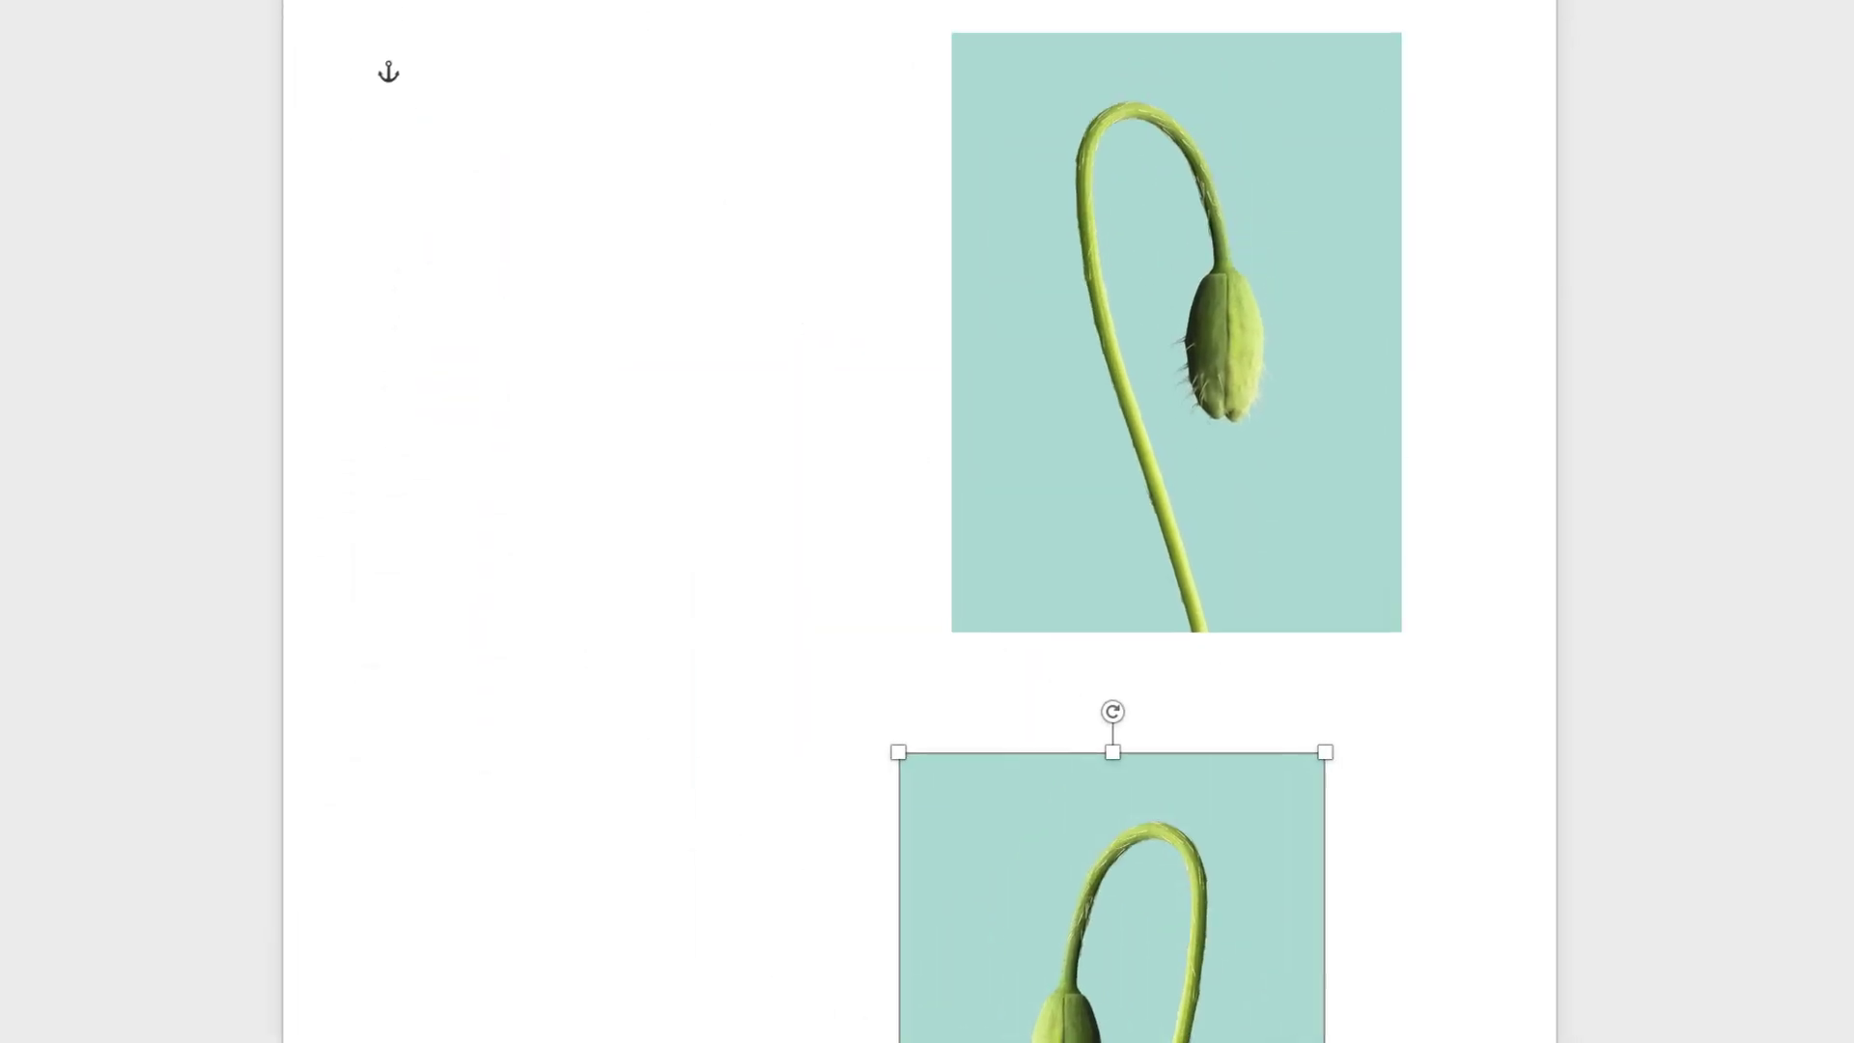
{"action": "left_click_drag", "start_coordinate": [1195, 978], "coordinate": [765, 507]}
Check the original picture's width and set the mirrored copy's width to 7.39 cm
{"action": "left_click", "coordinate": [1246, 431]}
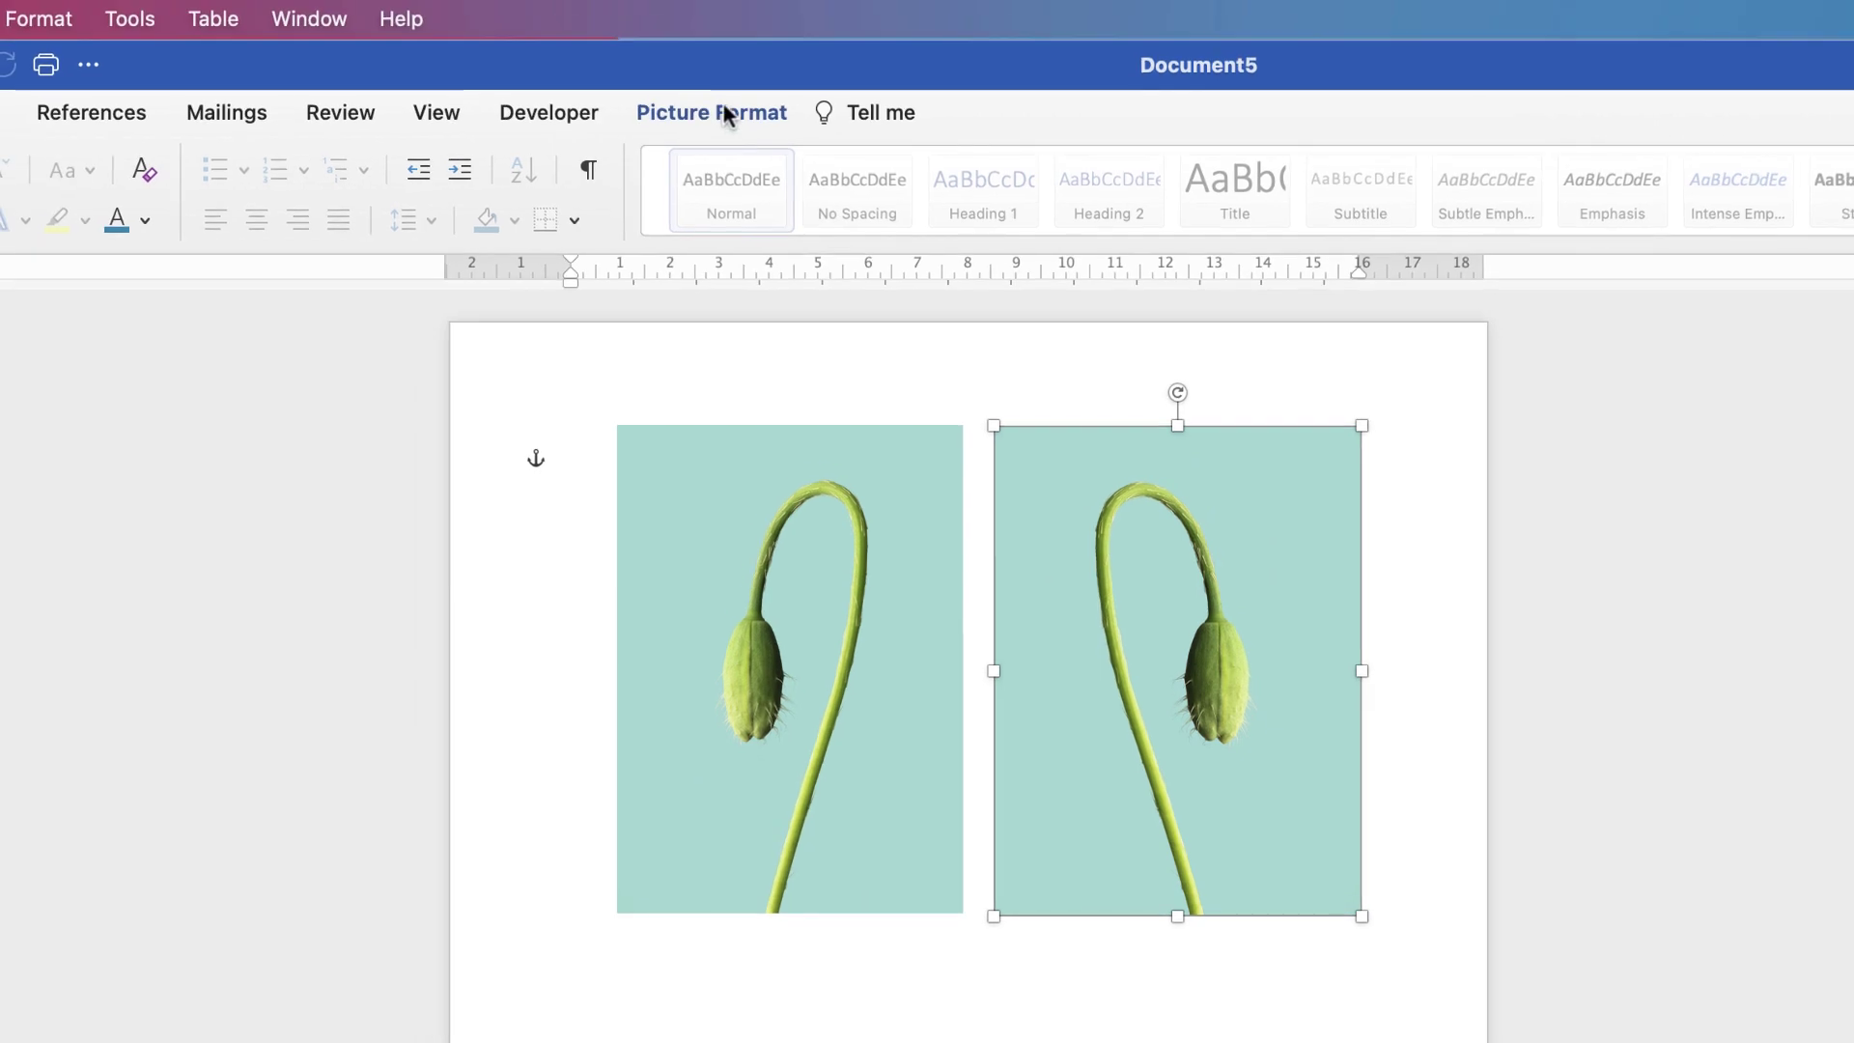
{"action": "left_click", "coordinate": [722, 112]}
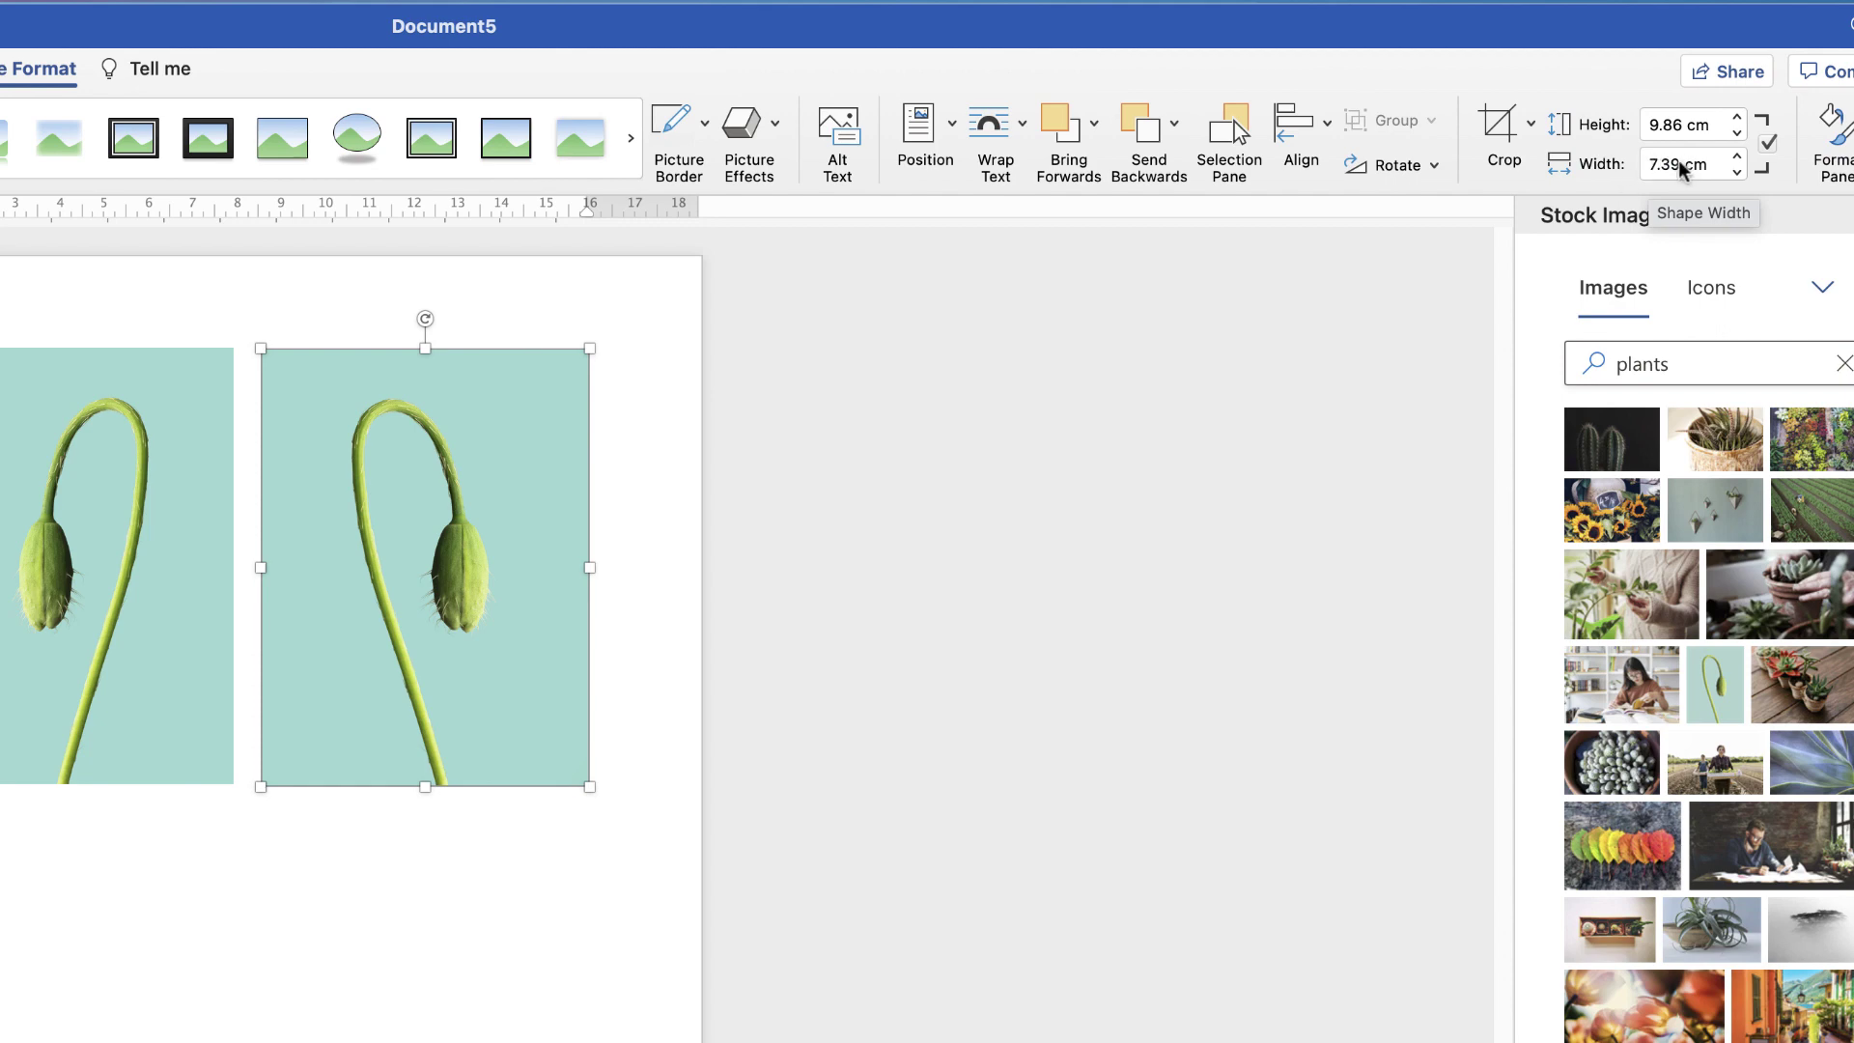
{"action": "left_click_drag", "start_coordinate": [1684, 165], "coordinate": [1662, 166]}
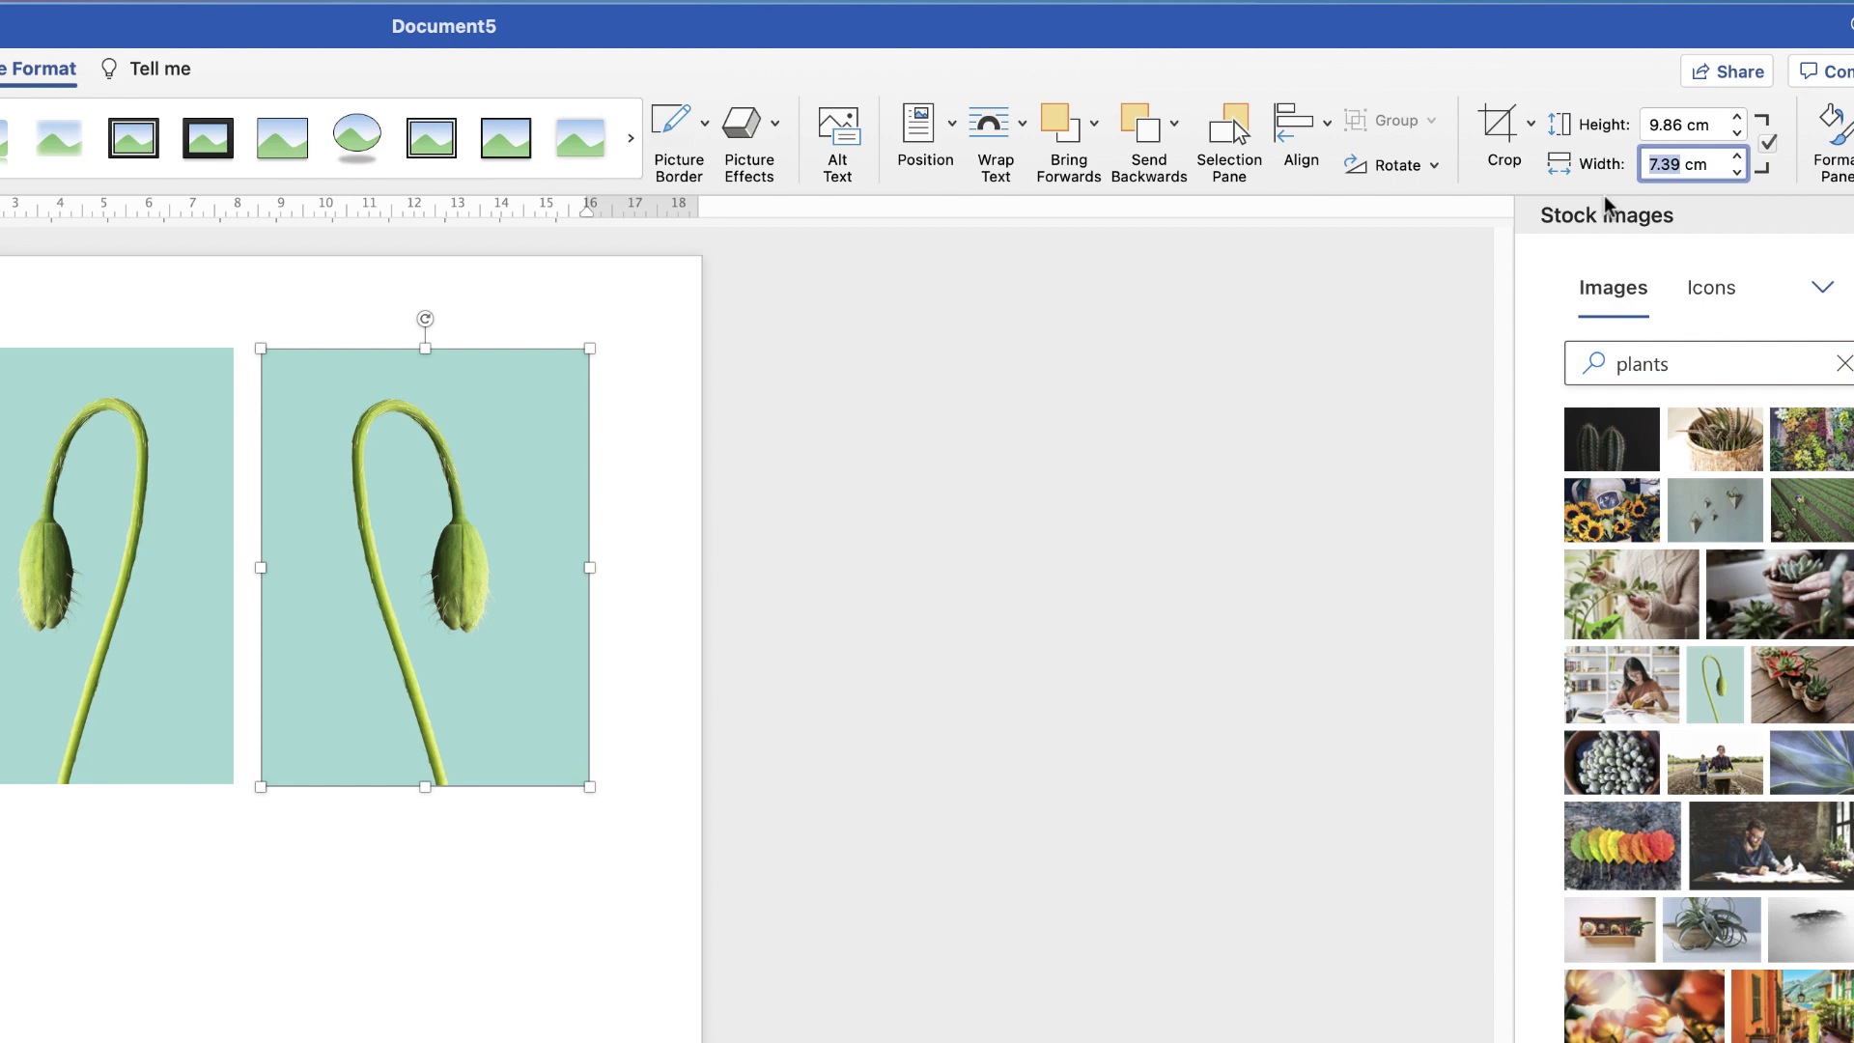
{"action": "left_click", "coordinate": [73, 570]}
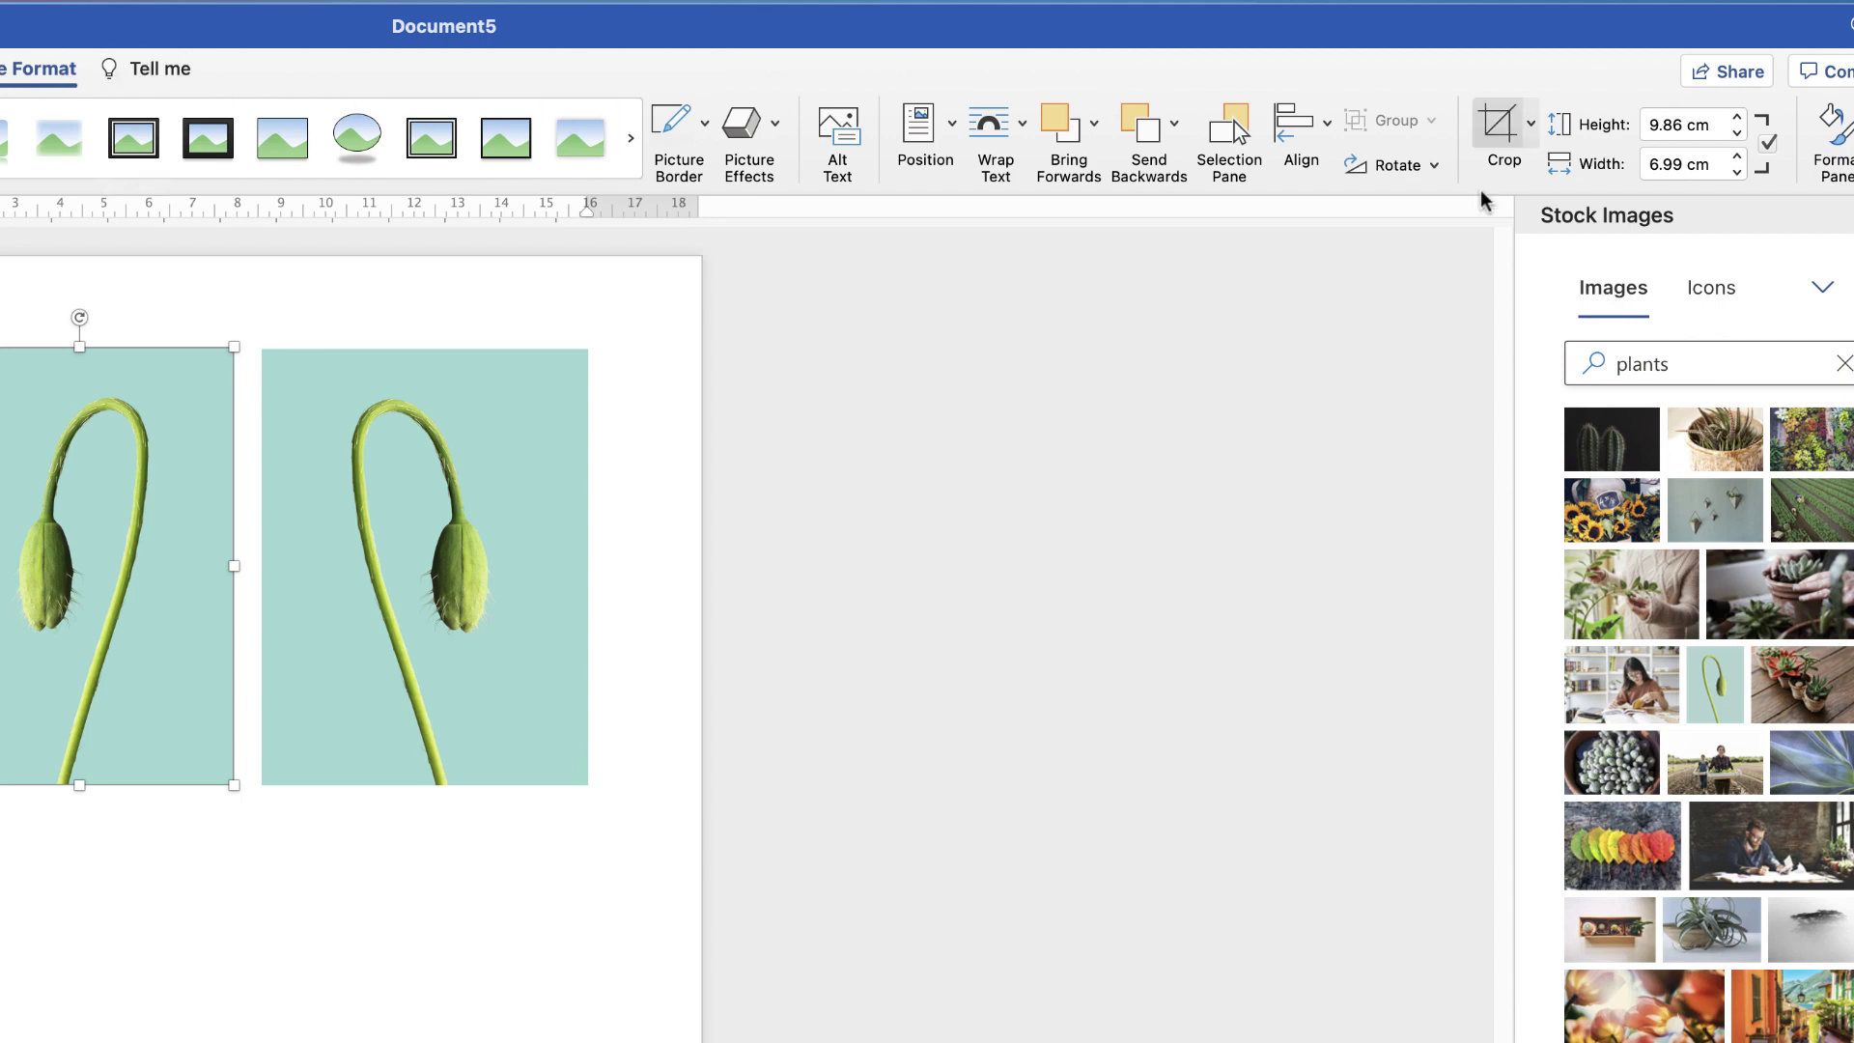
{"action": "left_click_drag", "start_coordinate": [1684, 166], "coordinate": [1666, 166]}
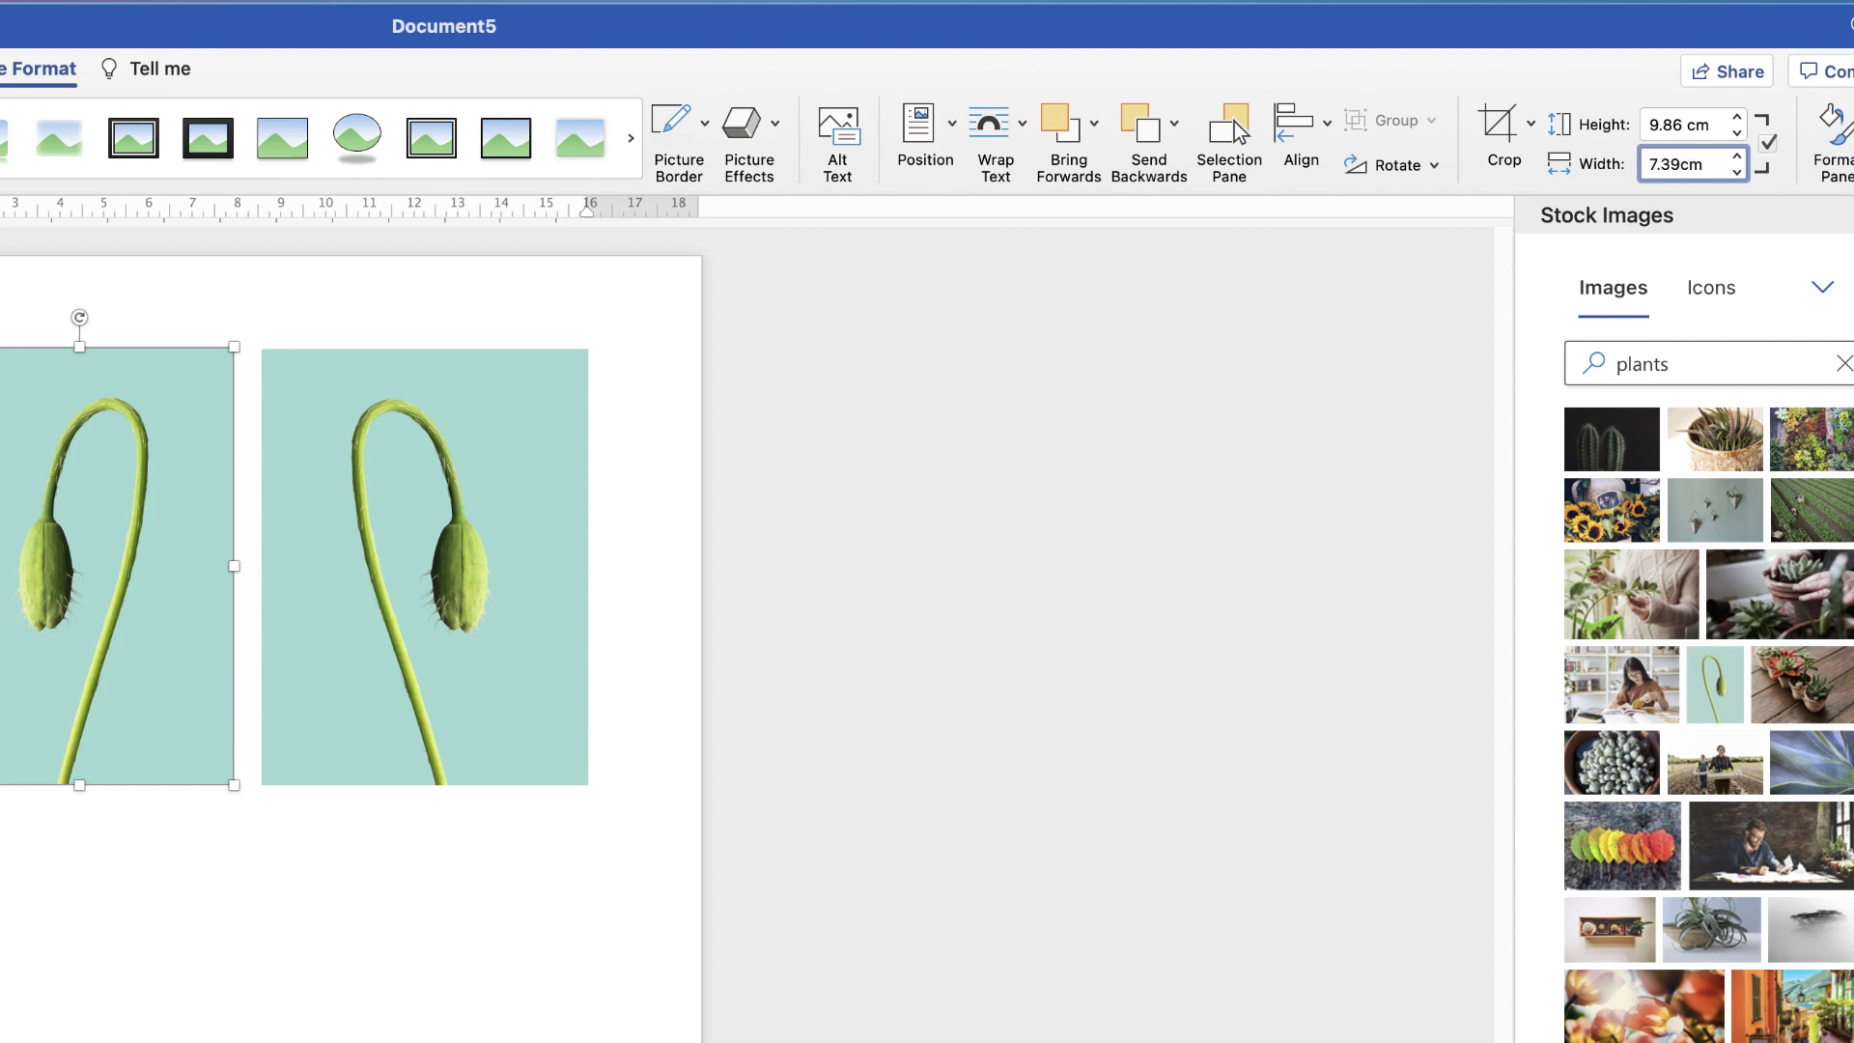
{"action": "key", "text": "Return"}
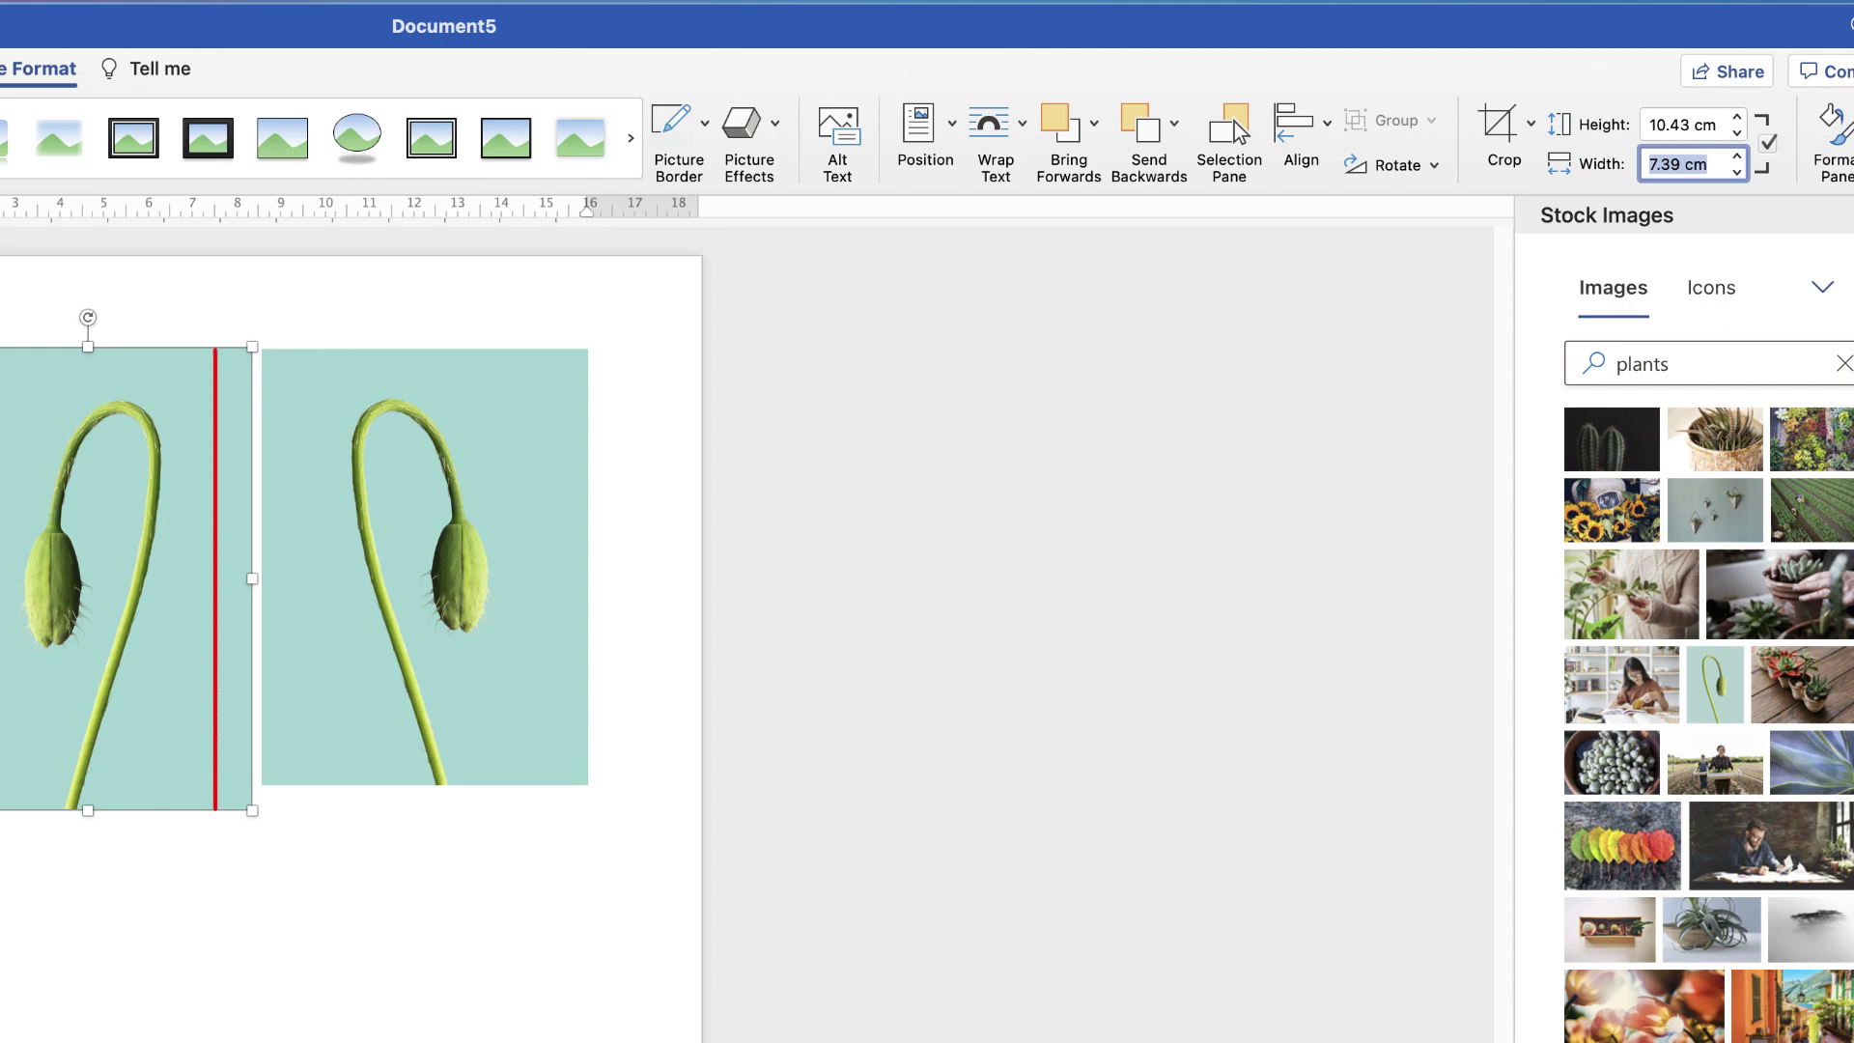
Check the original's height, unlock the mirrored copy's aspect ratio and set its height to 9.85 cm
{"action": "left_click", "coordinate": [425, 566]}
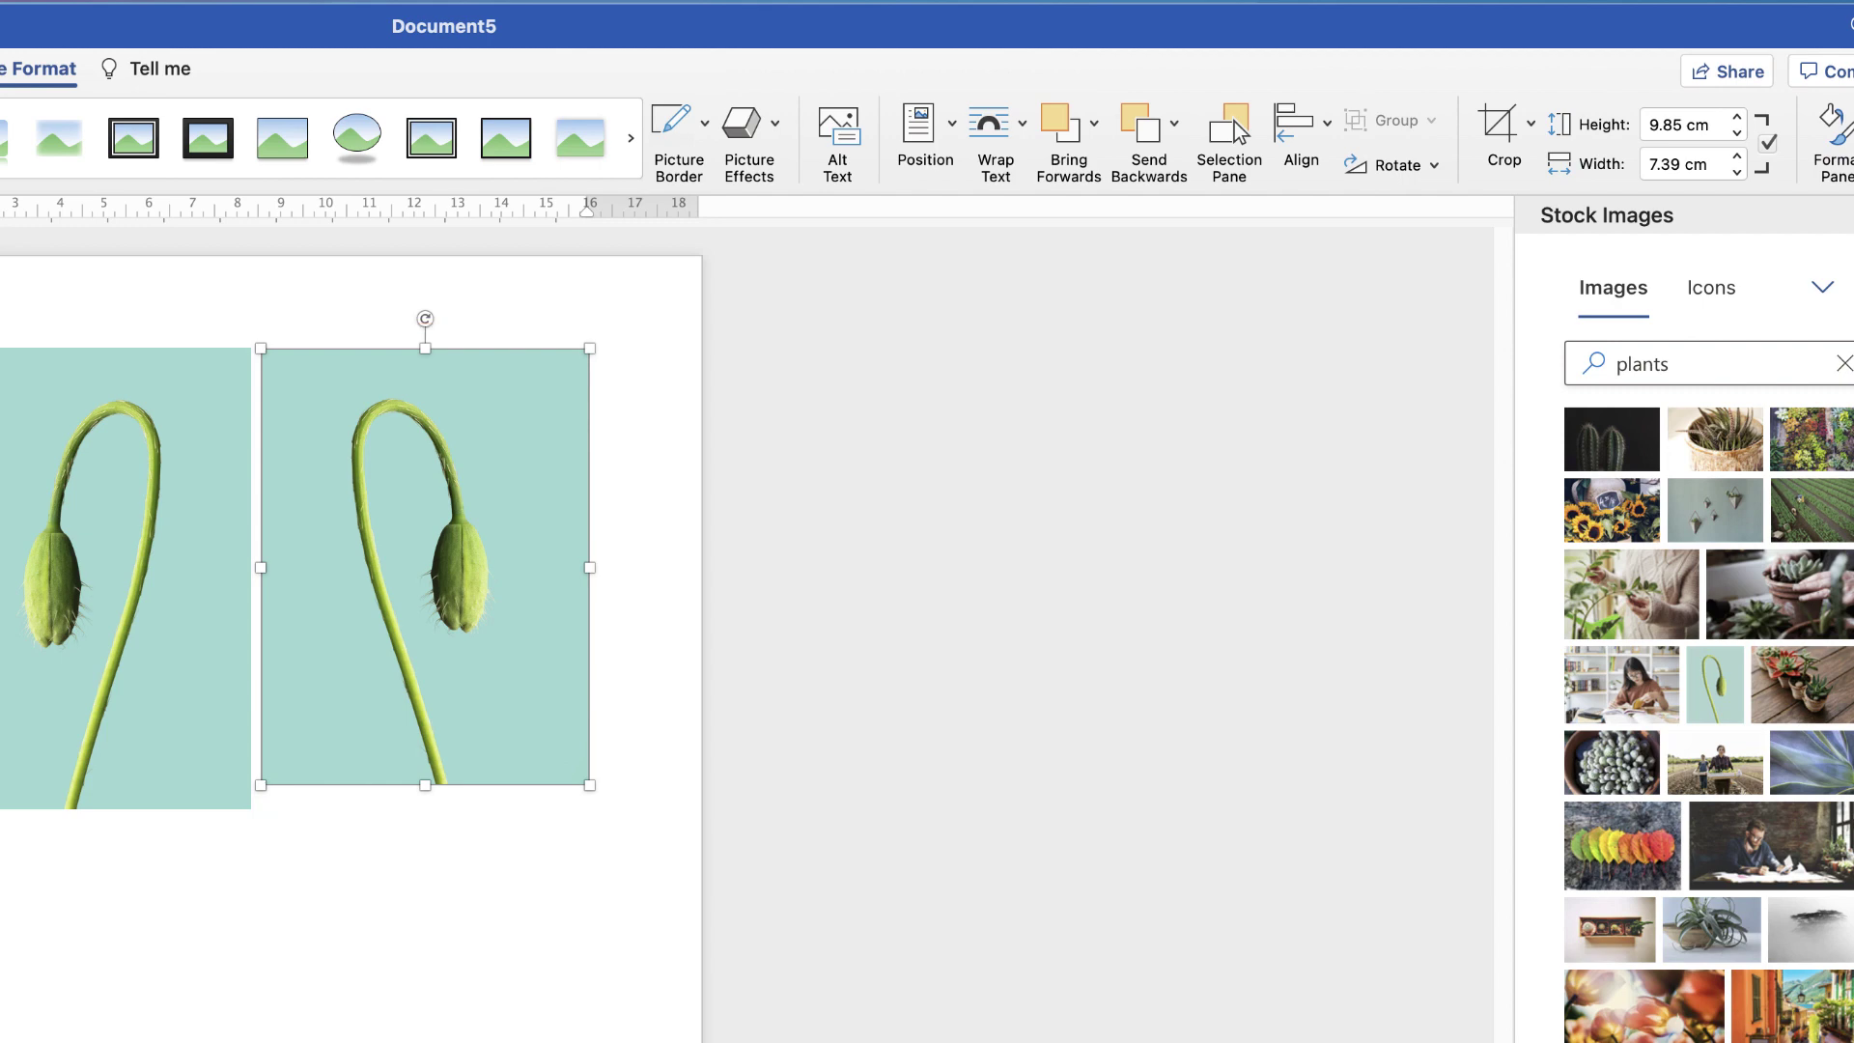
{"action": "left_click_drag", "start_coordinate": [1683, 126], "coordinate": [1647, 126]}
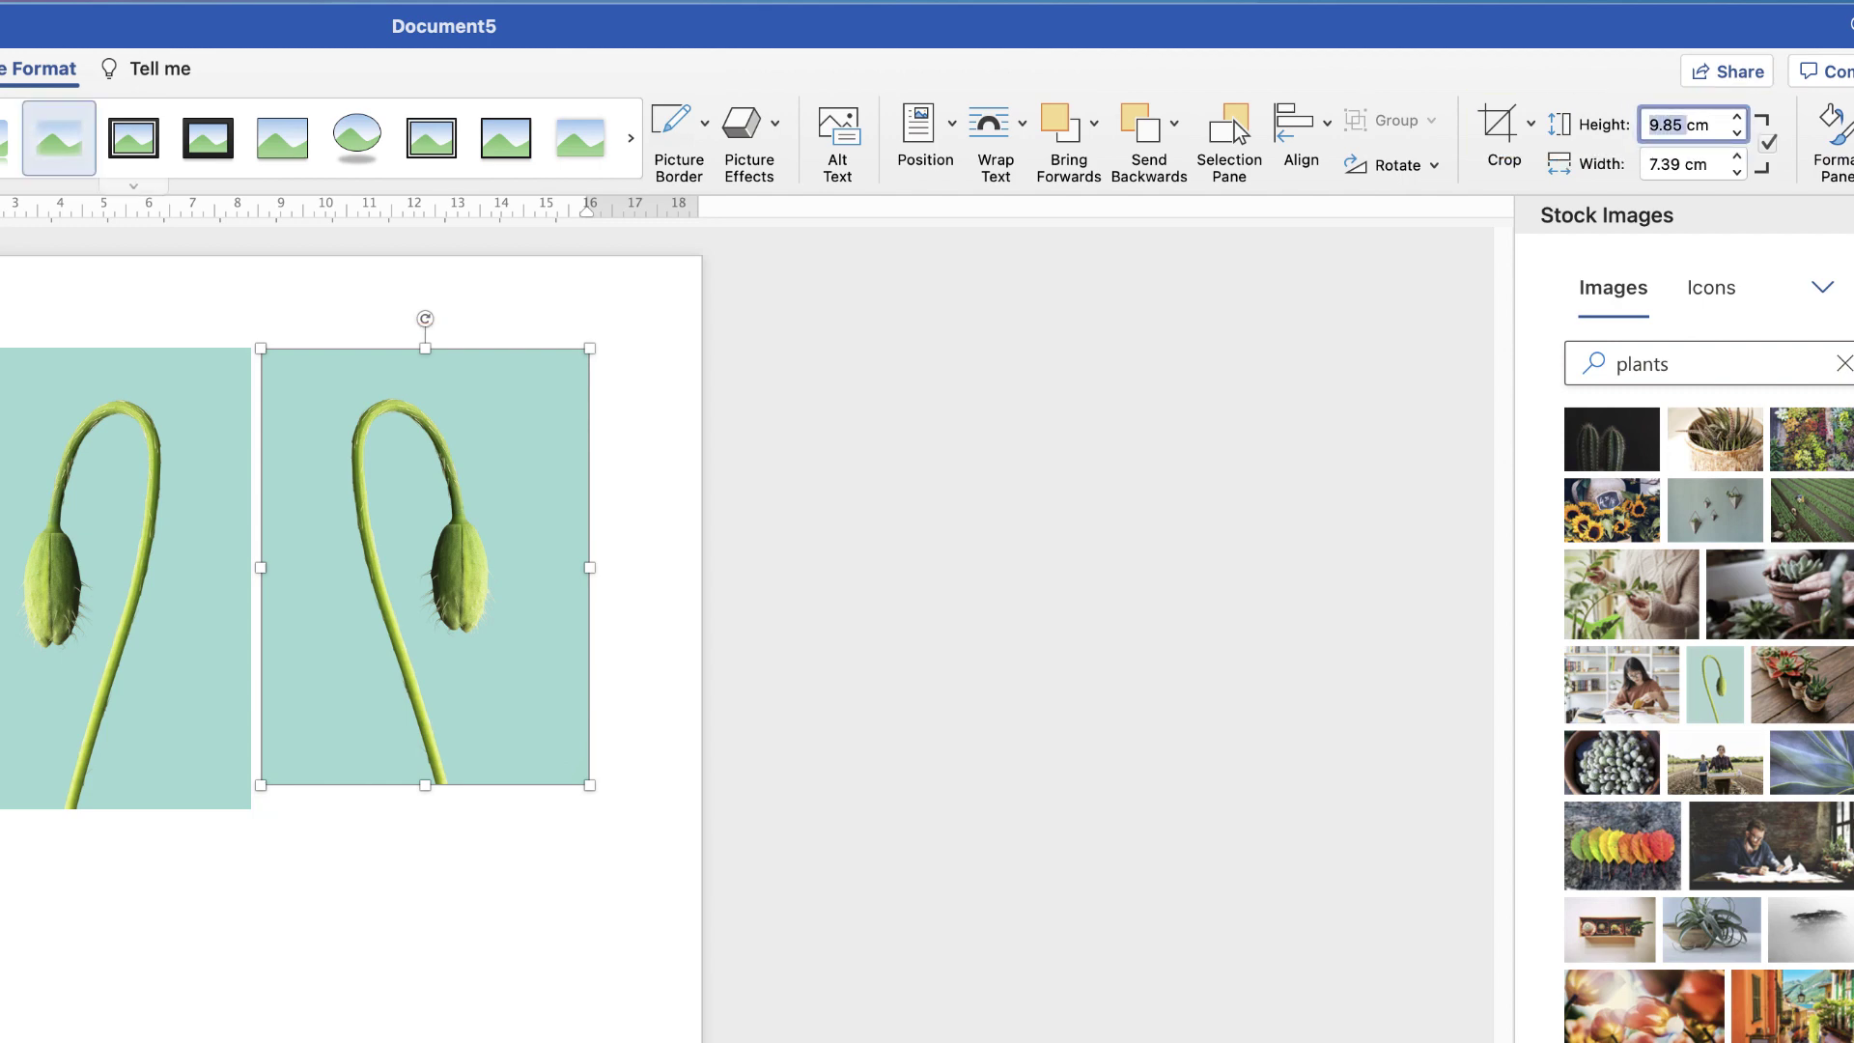
{"action": "left_click", "coordinate": [88, 579]}
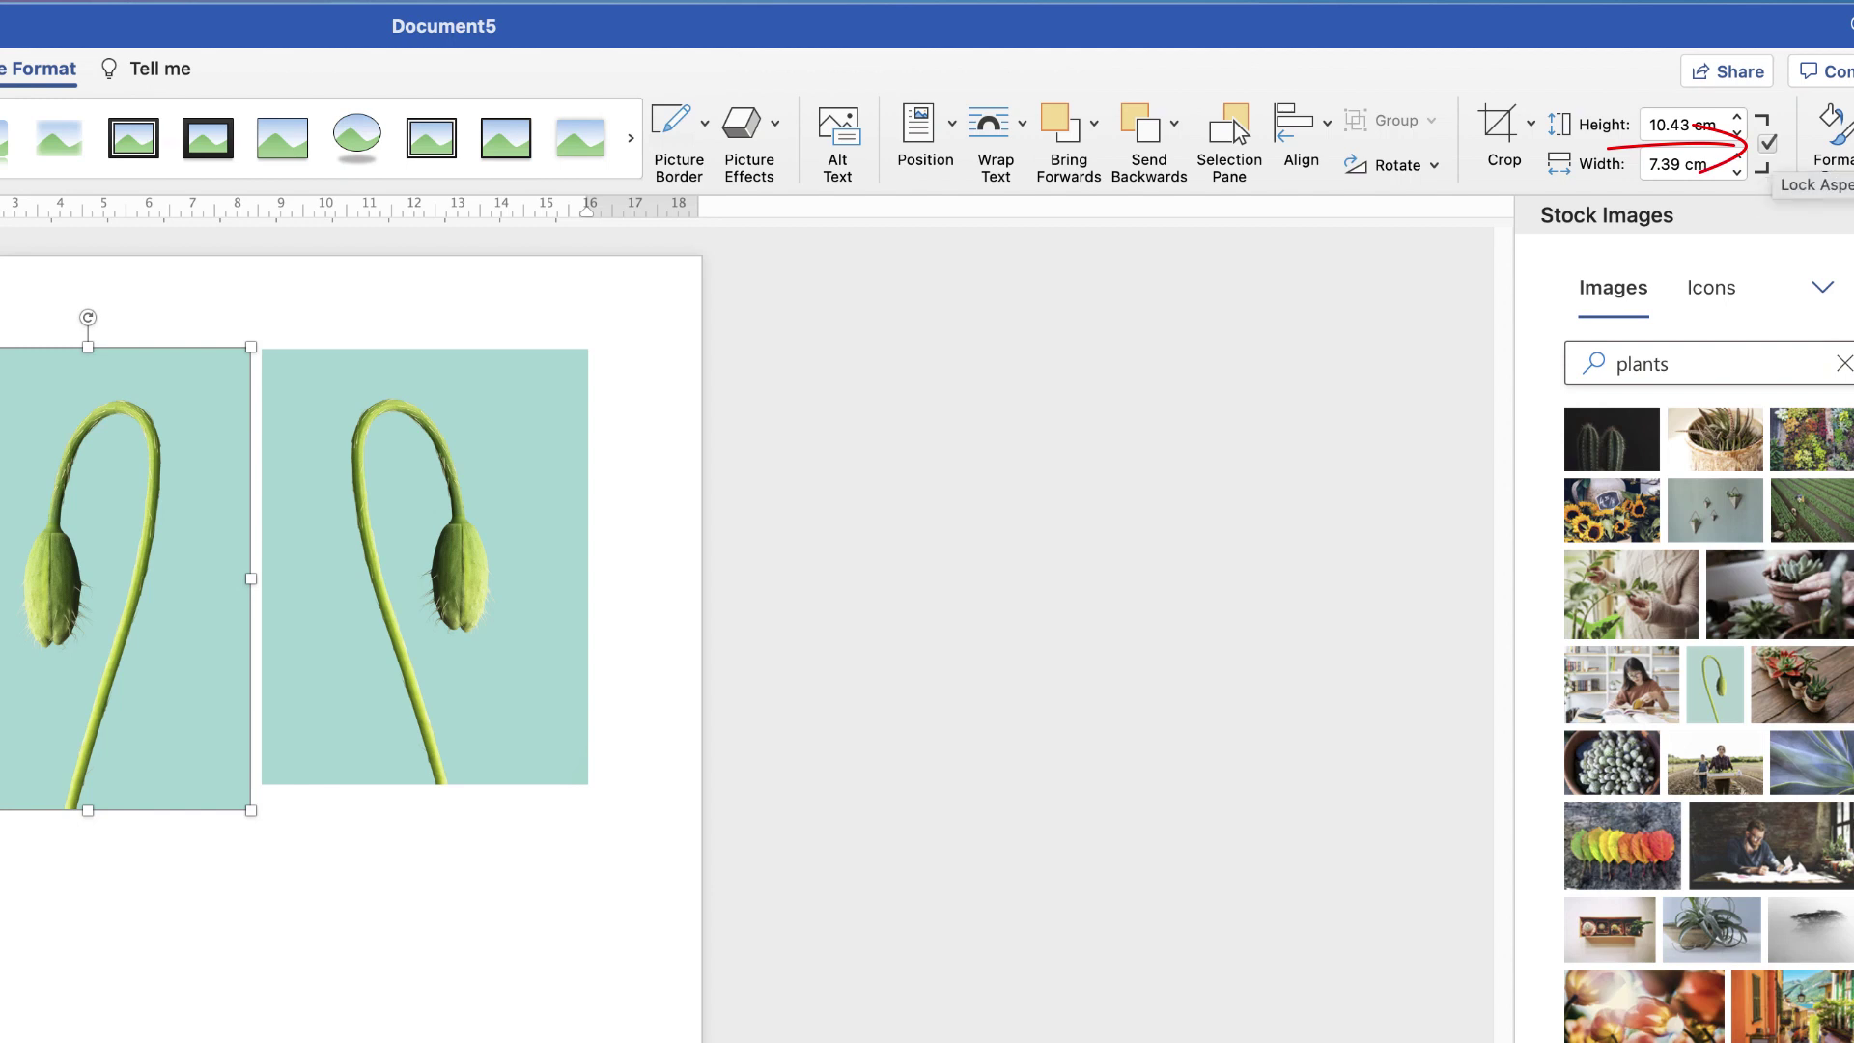
{"action": "left_click", "coordinate": [1766, 143]}
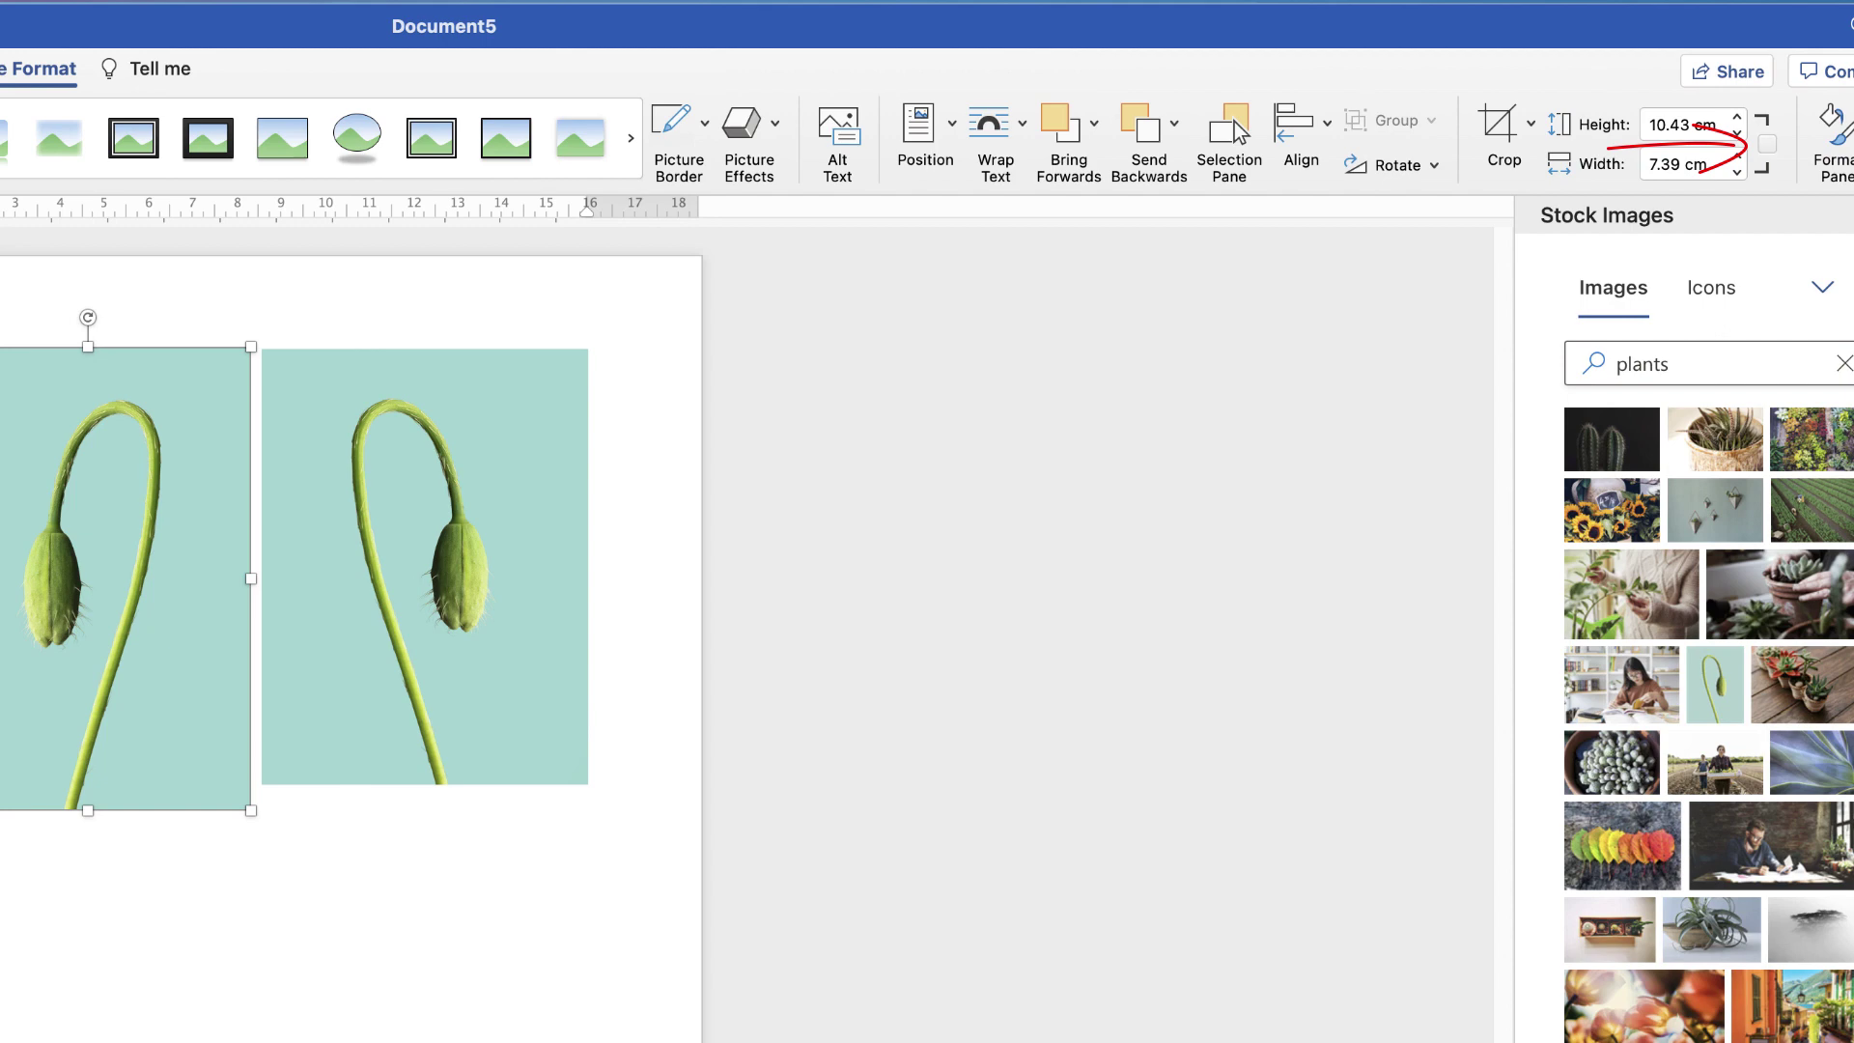
{"action": "left_click_drag", "start_coordinate": [1695, 126], "coordinate": [1665, 126]}
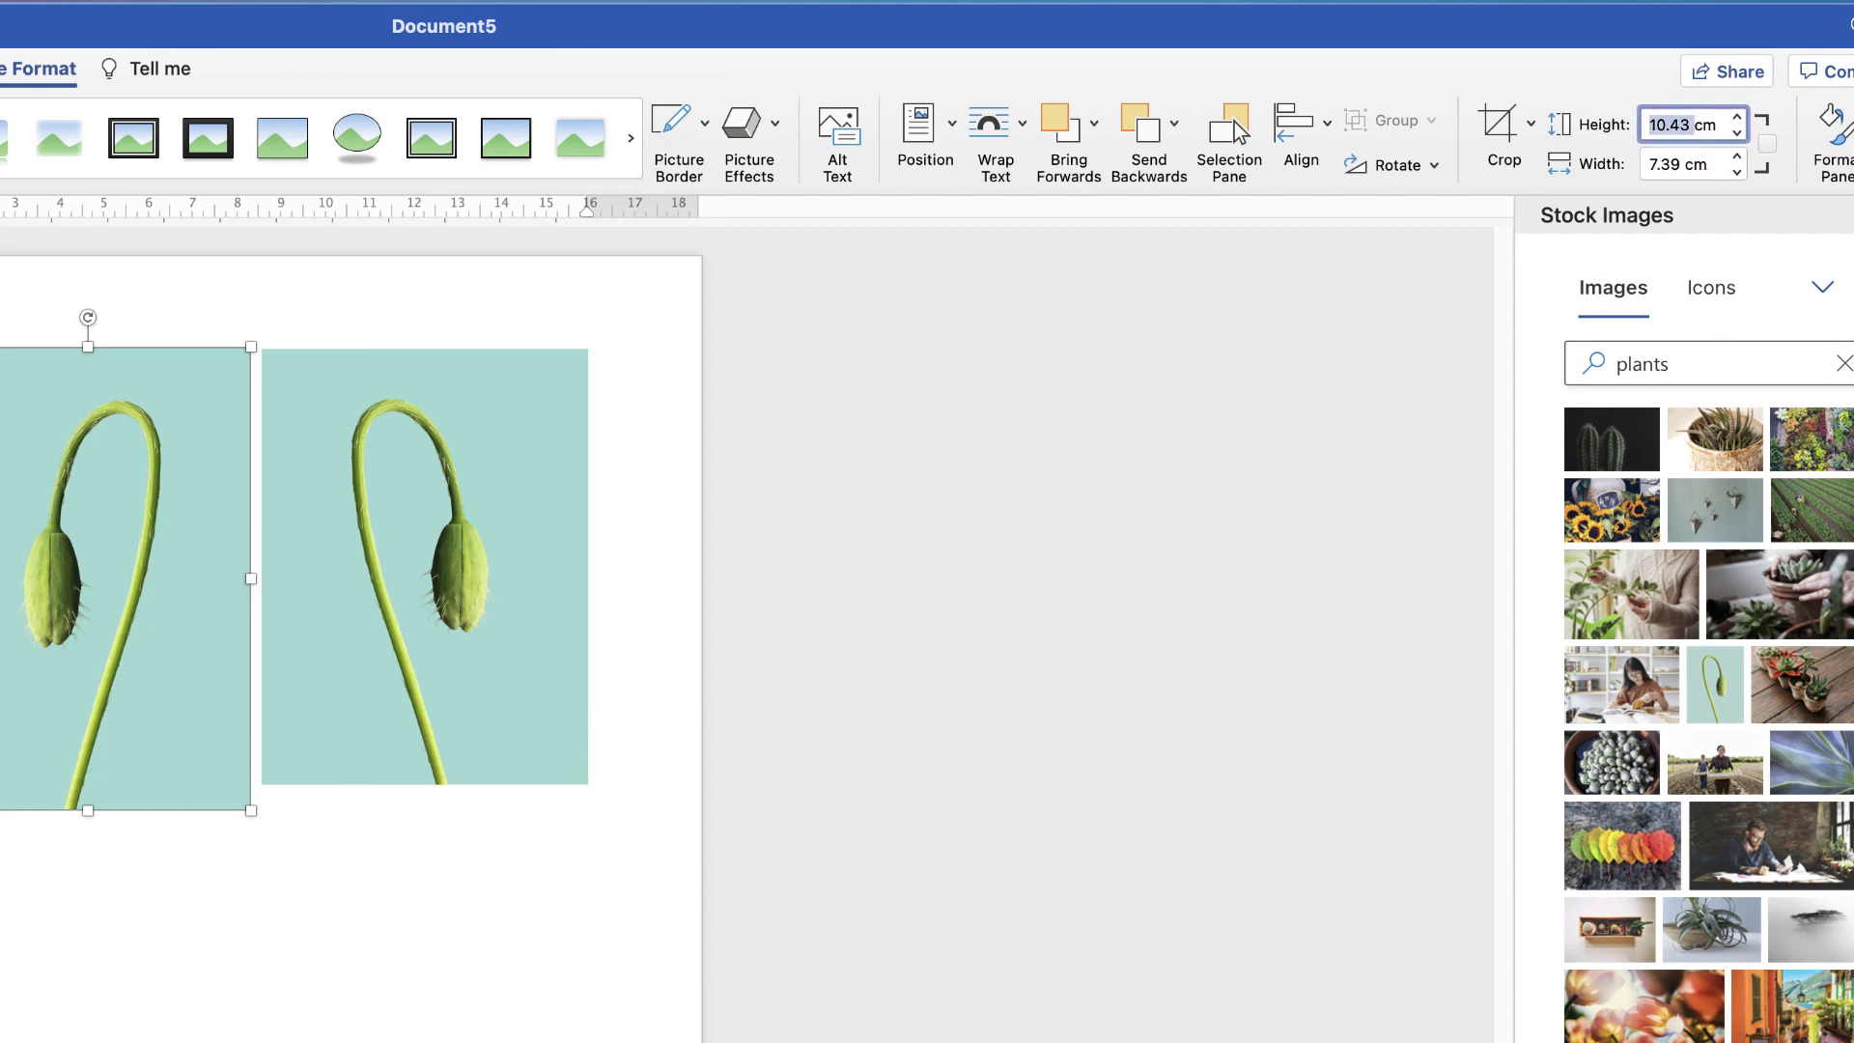
{"action": "type", "text": "9.85"}
{"action": "key", "text": "Return"}
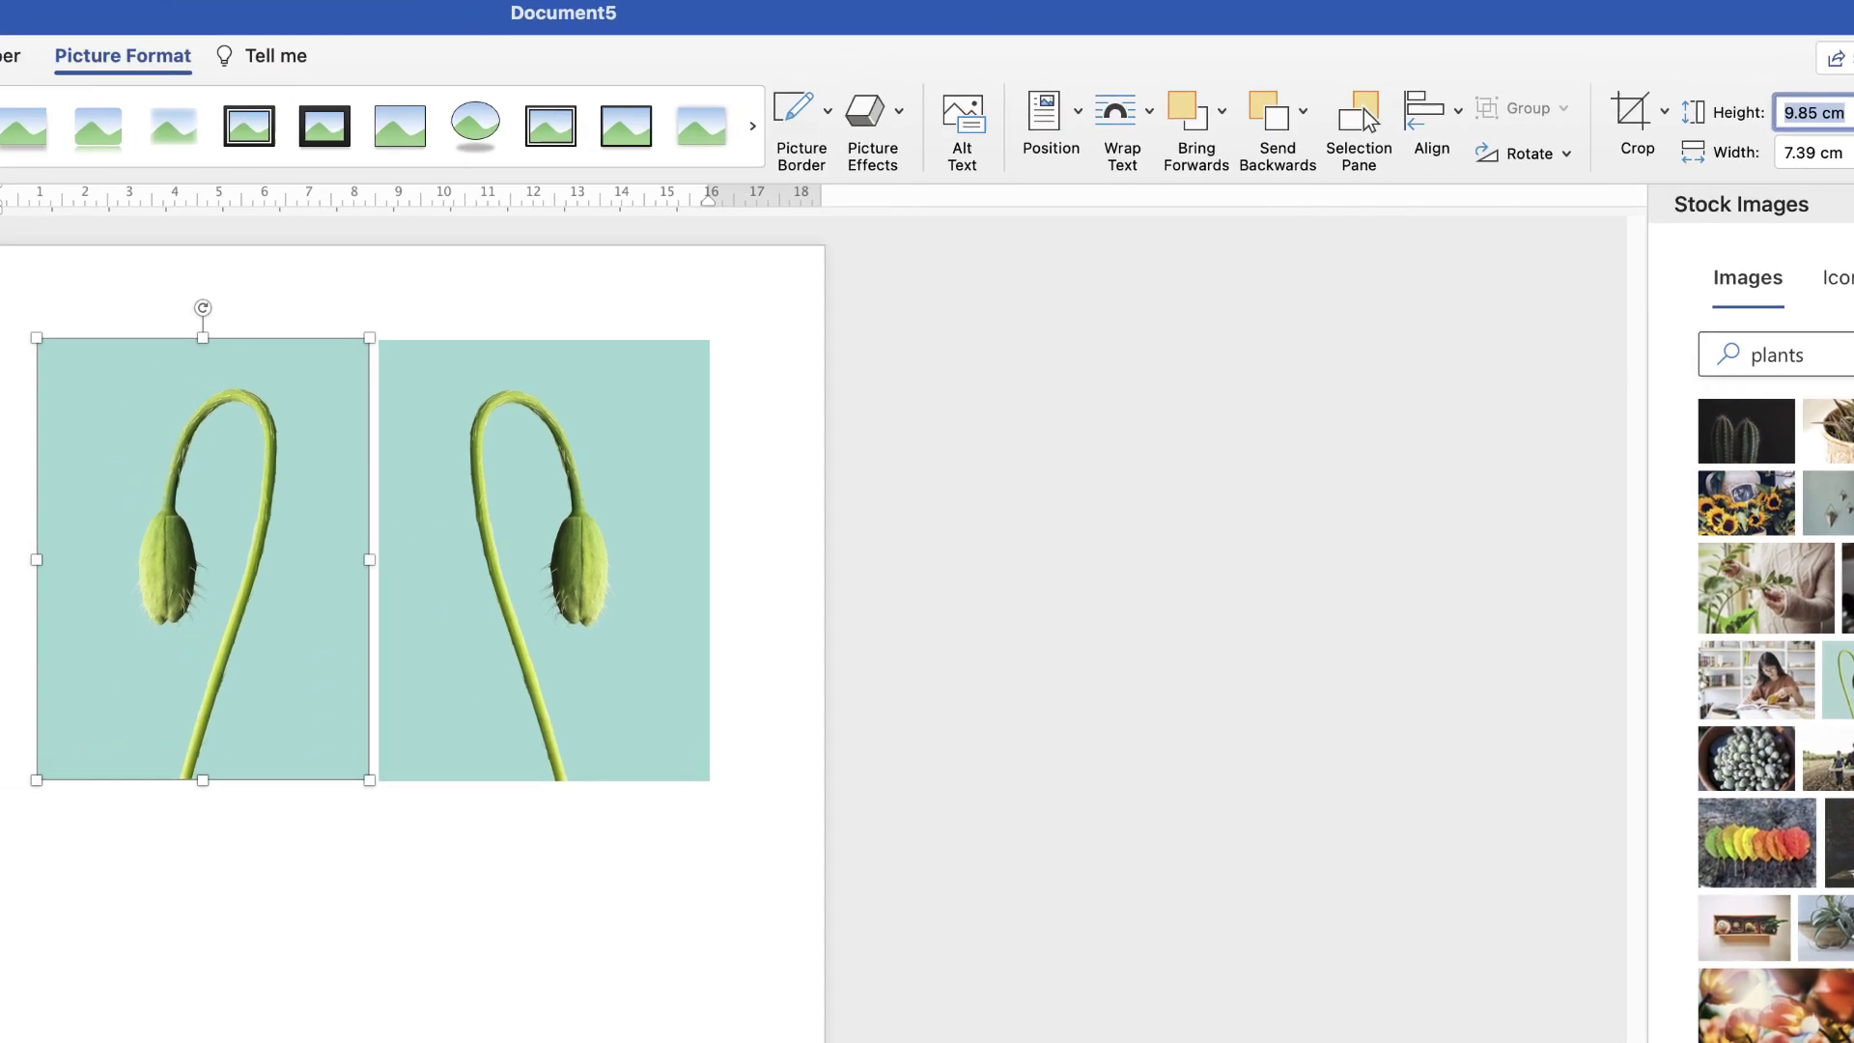
Reposition the mirrored picture level with the original, leaving a narrow gap between them
{"action": "left_click_drag", "start_coordinate": [130, 496], "coordinate": [464, 530]}
{"action": "left_click_drag", "start_coordinate": [1139, 498], "coordinate": [762, 463]}
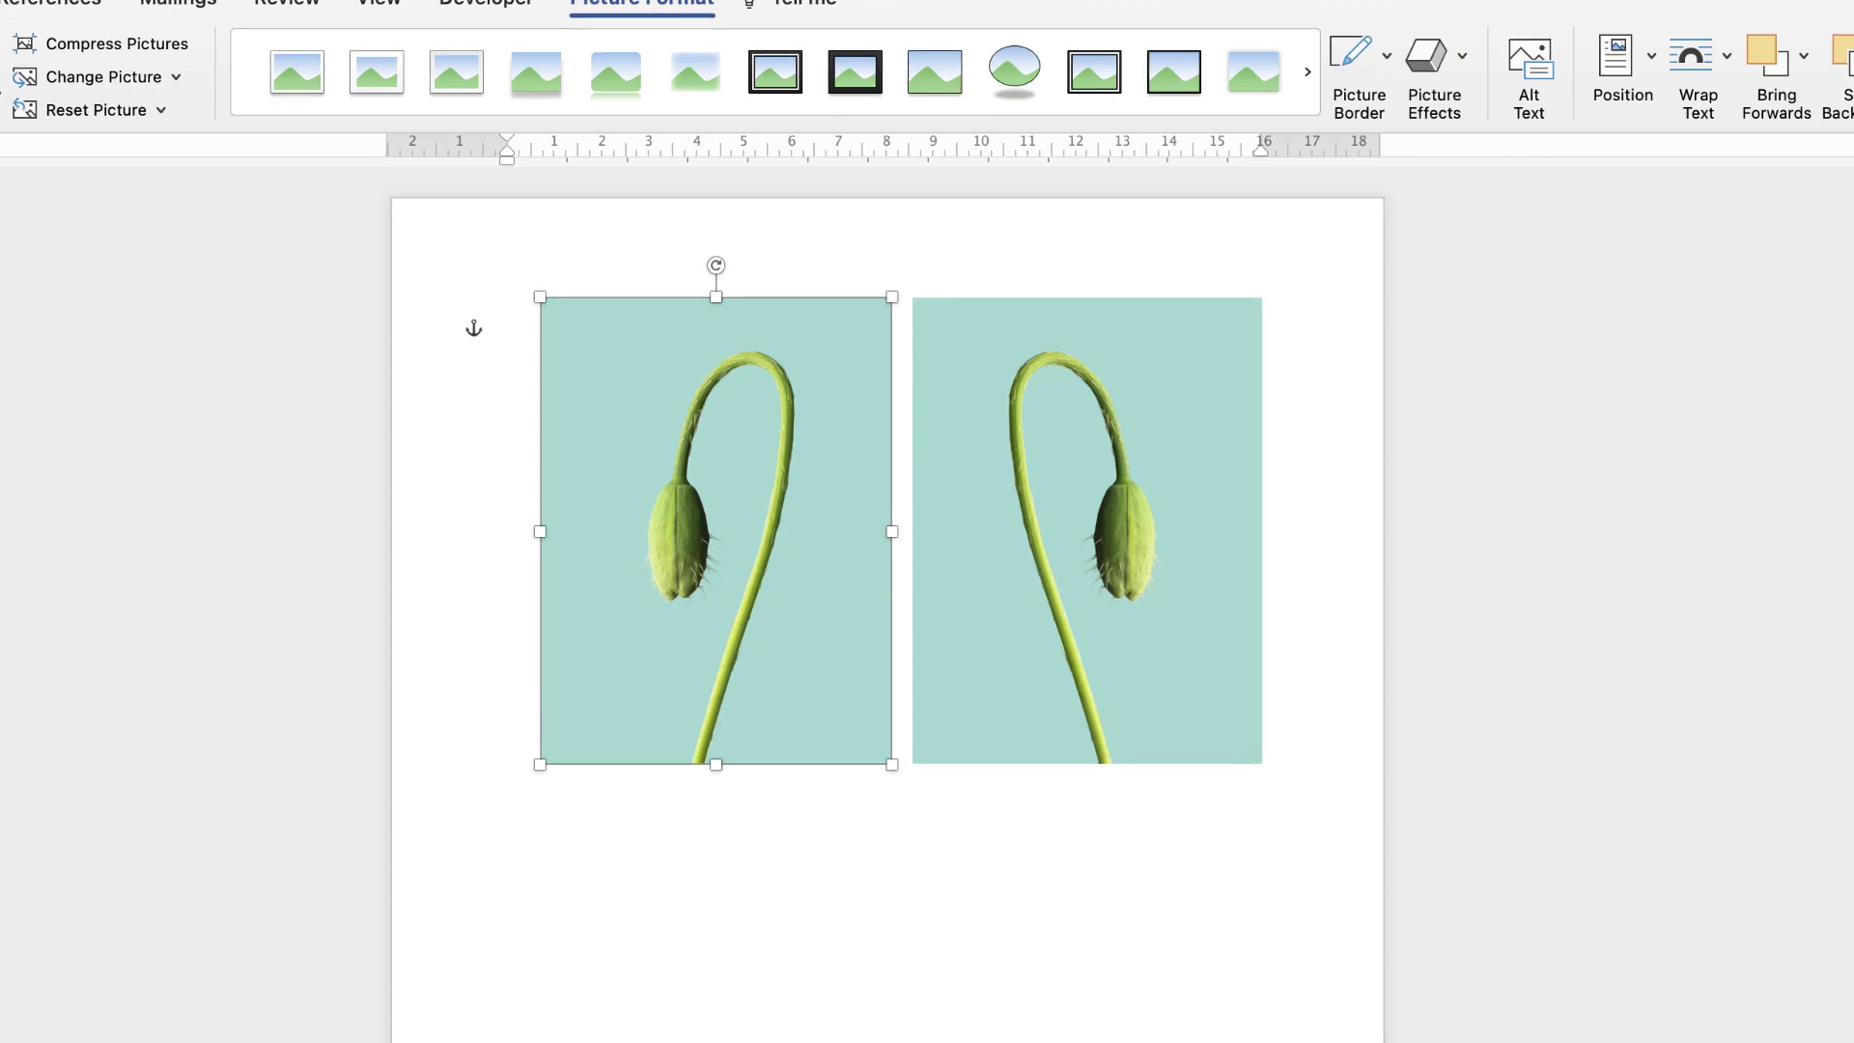
Duplicate the original picture straight below itself and move the two upper pictures up near the page's top edge
{"action": "left_click", "coordinate": [1087, 531]}
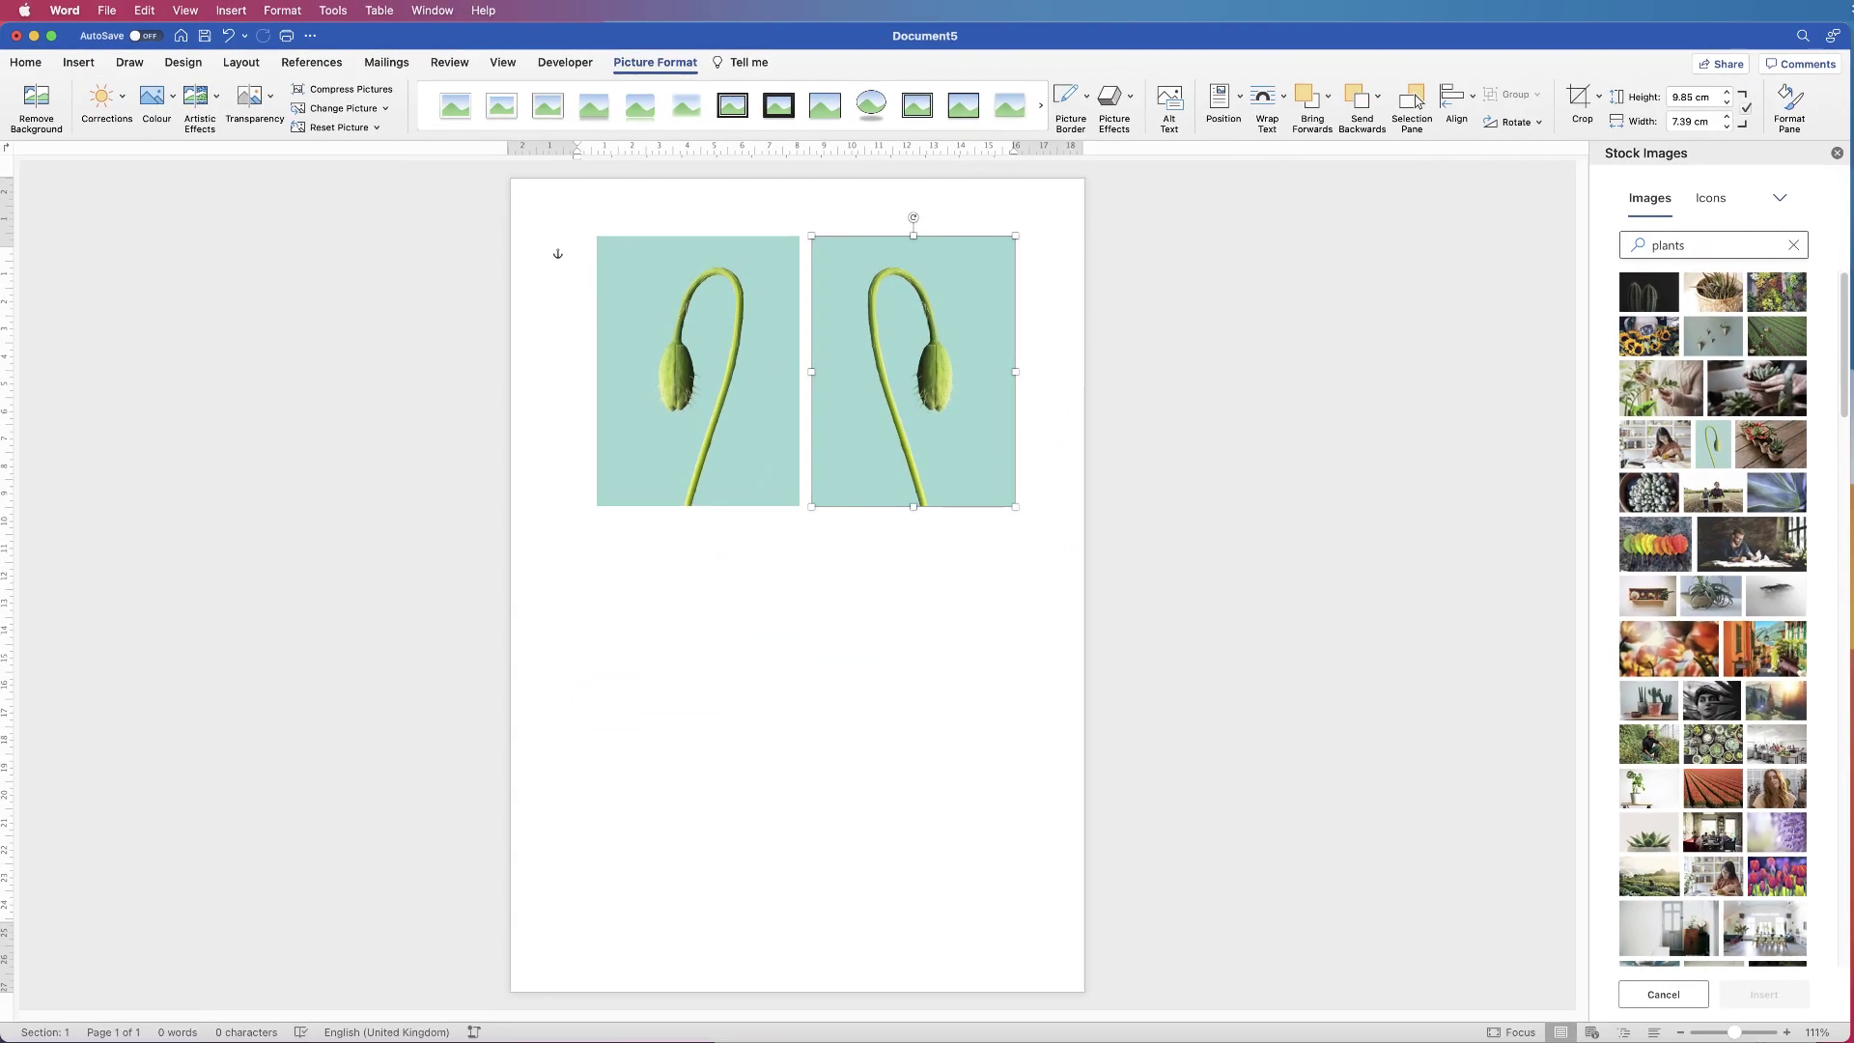
{"action": "left_click_drag", "start_coordinate": [920, 344], "coordinate": [922, 626]}
{"action": "left_click_drag", "start_coordinate": [913, 356], "coordinate": [914, 322]}
{"action": "left_click_drag", "start_coordinate": [708, 376], "coordinate": [708, 341]}
{"action": "left_click_drag", "start_coordinate": [869, 339], "coordinate": [866, 334]}
{"action": "left_click_drag", "start_coordinate": [716, 356], "coordinate": [717, 350]}
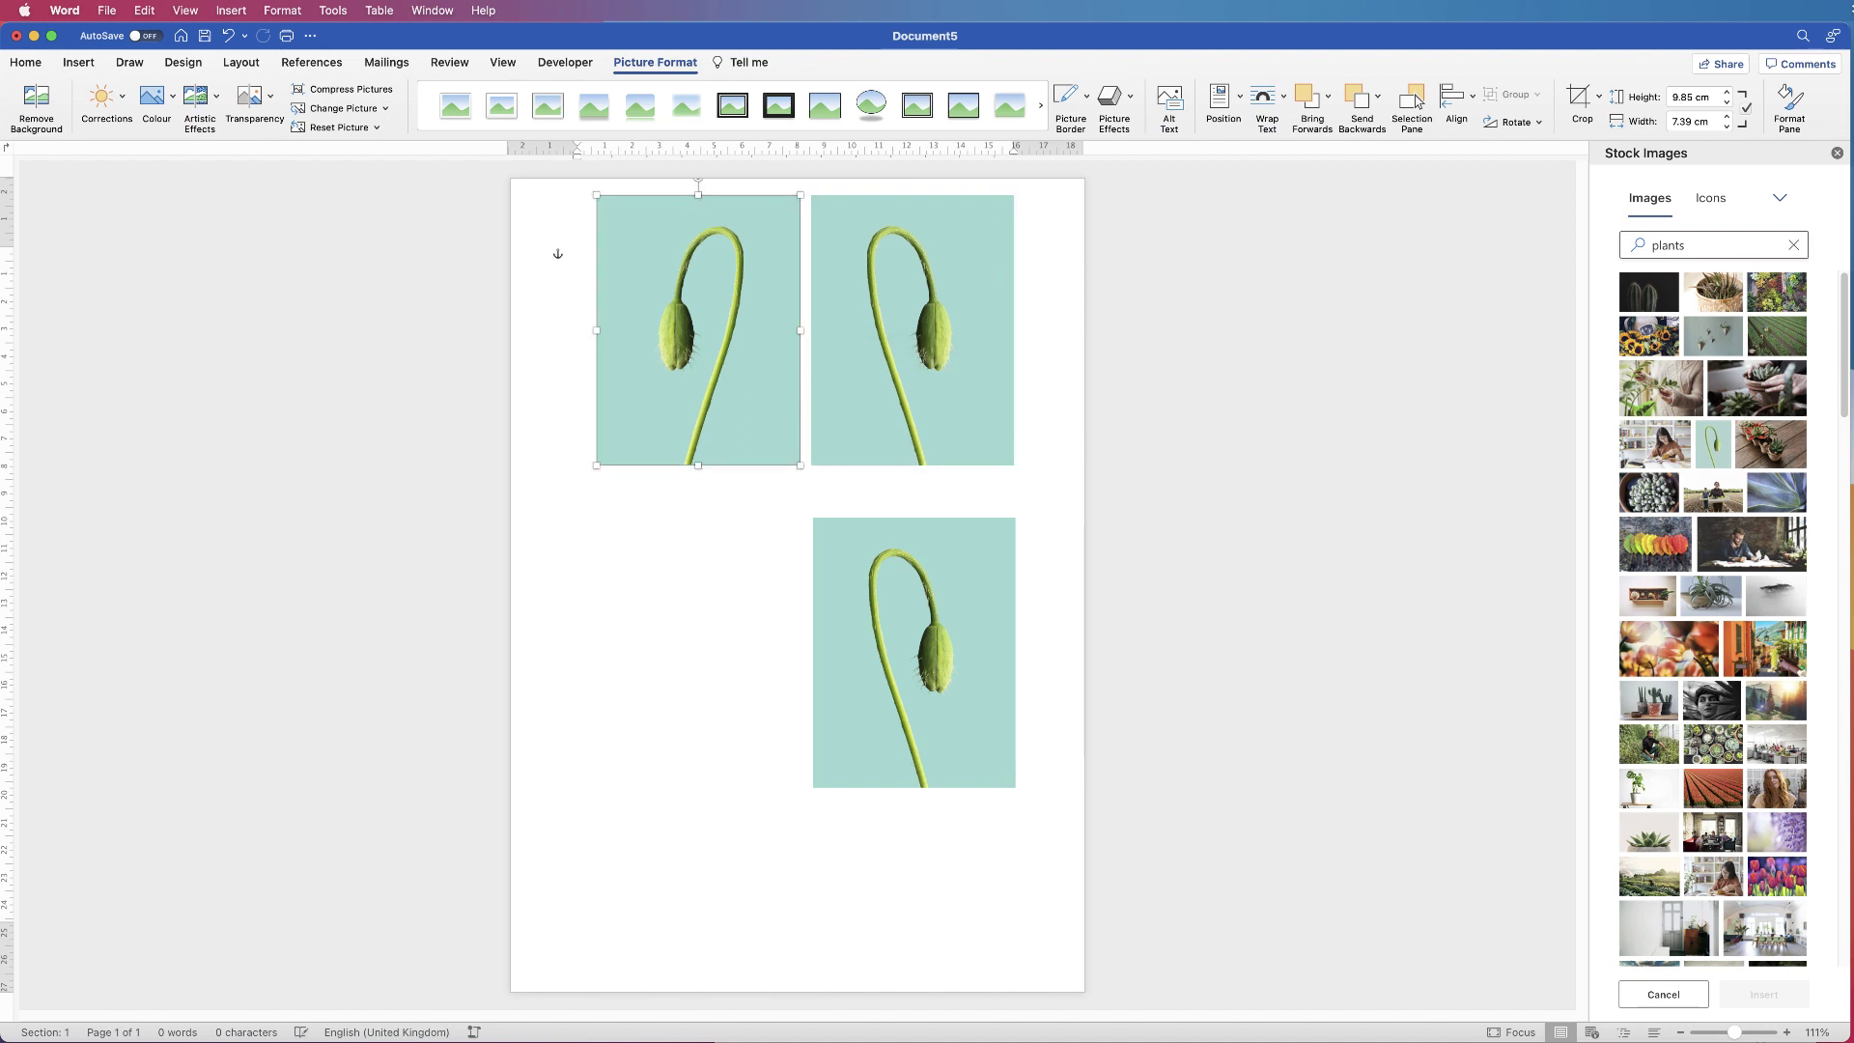
Move the lower picture up beneath the original and place a duplicate of it in the page's lower-left area
{"action": "left_click_drag", "start_coordinate": [898, 623], "coordinate": [642, 675]}
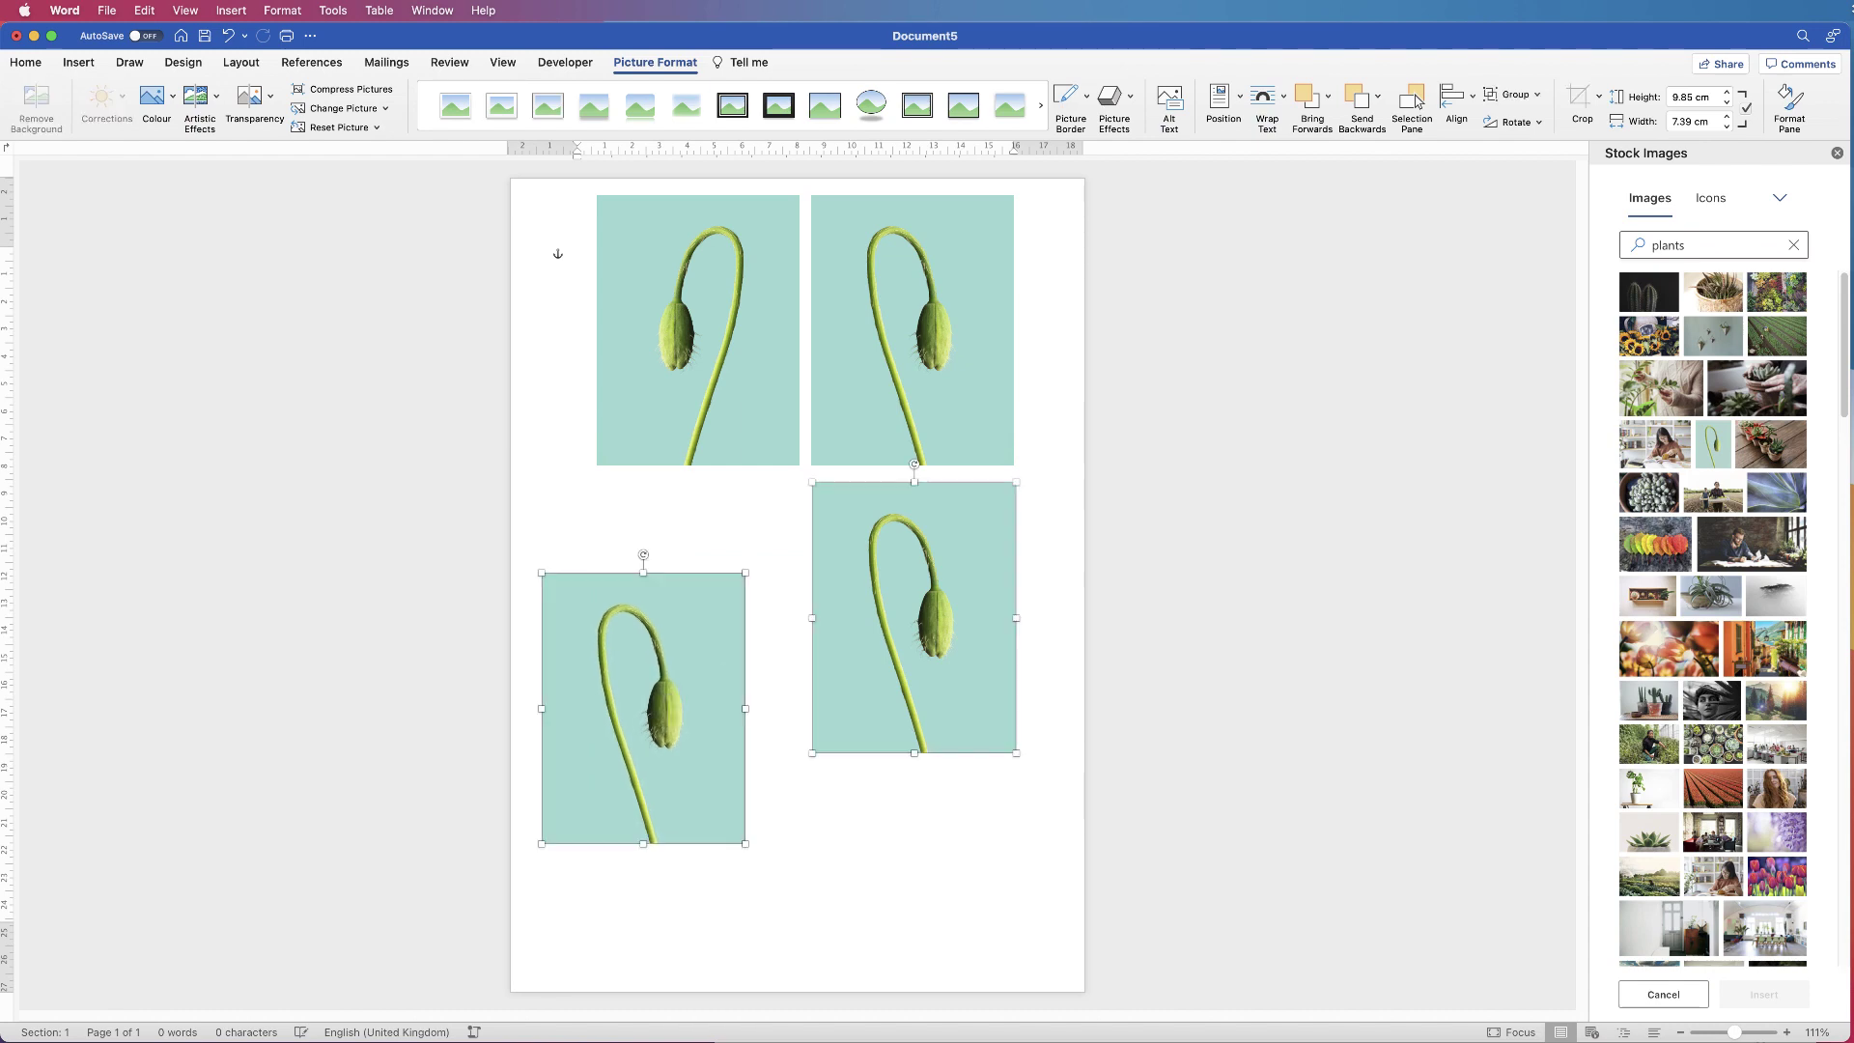
{"action": "left_click", "coordinate": [779, 714]}
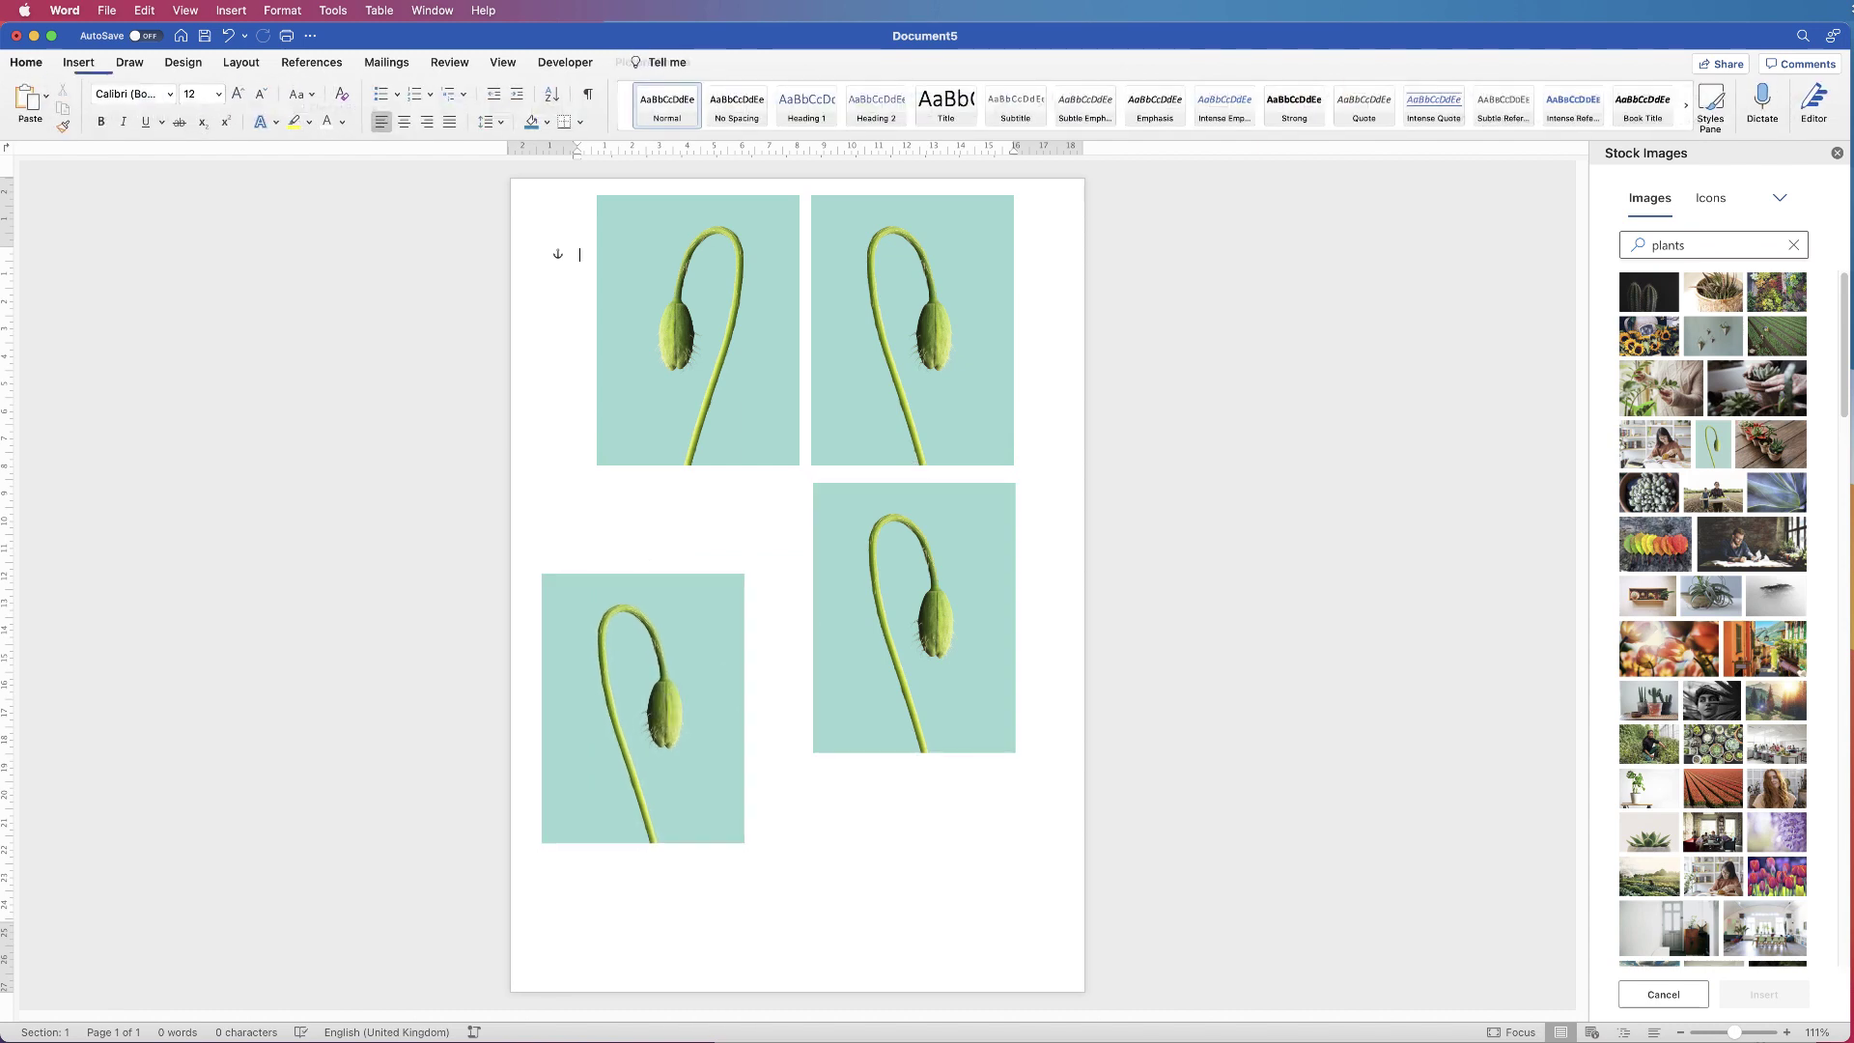
Rotate the lower-left picture 180 degrees so the plant hangs upside down
{"action": "left_click", "coordinate": [643, 709]}
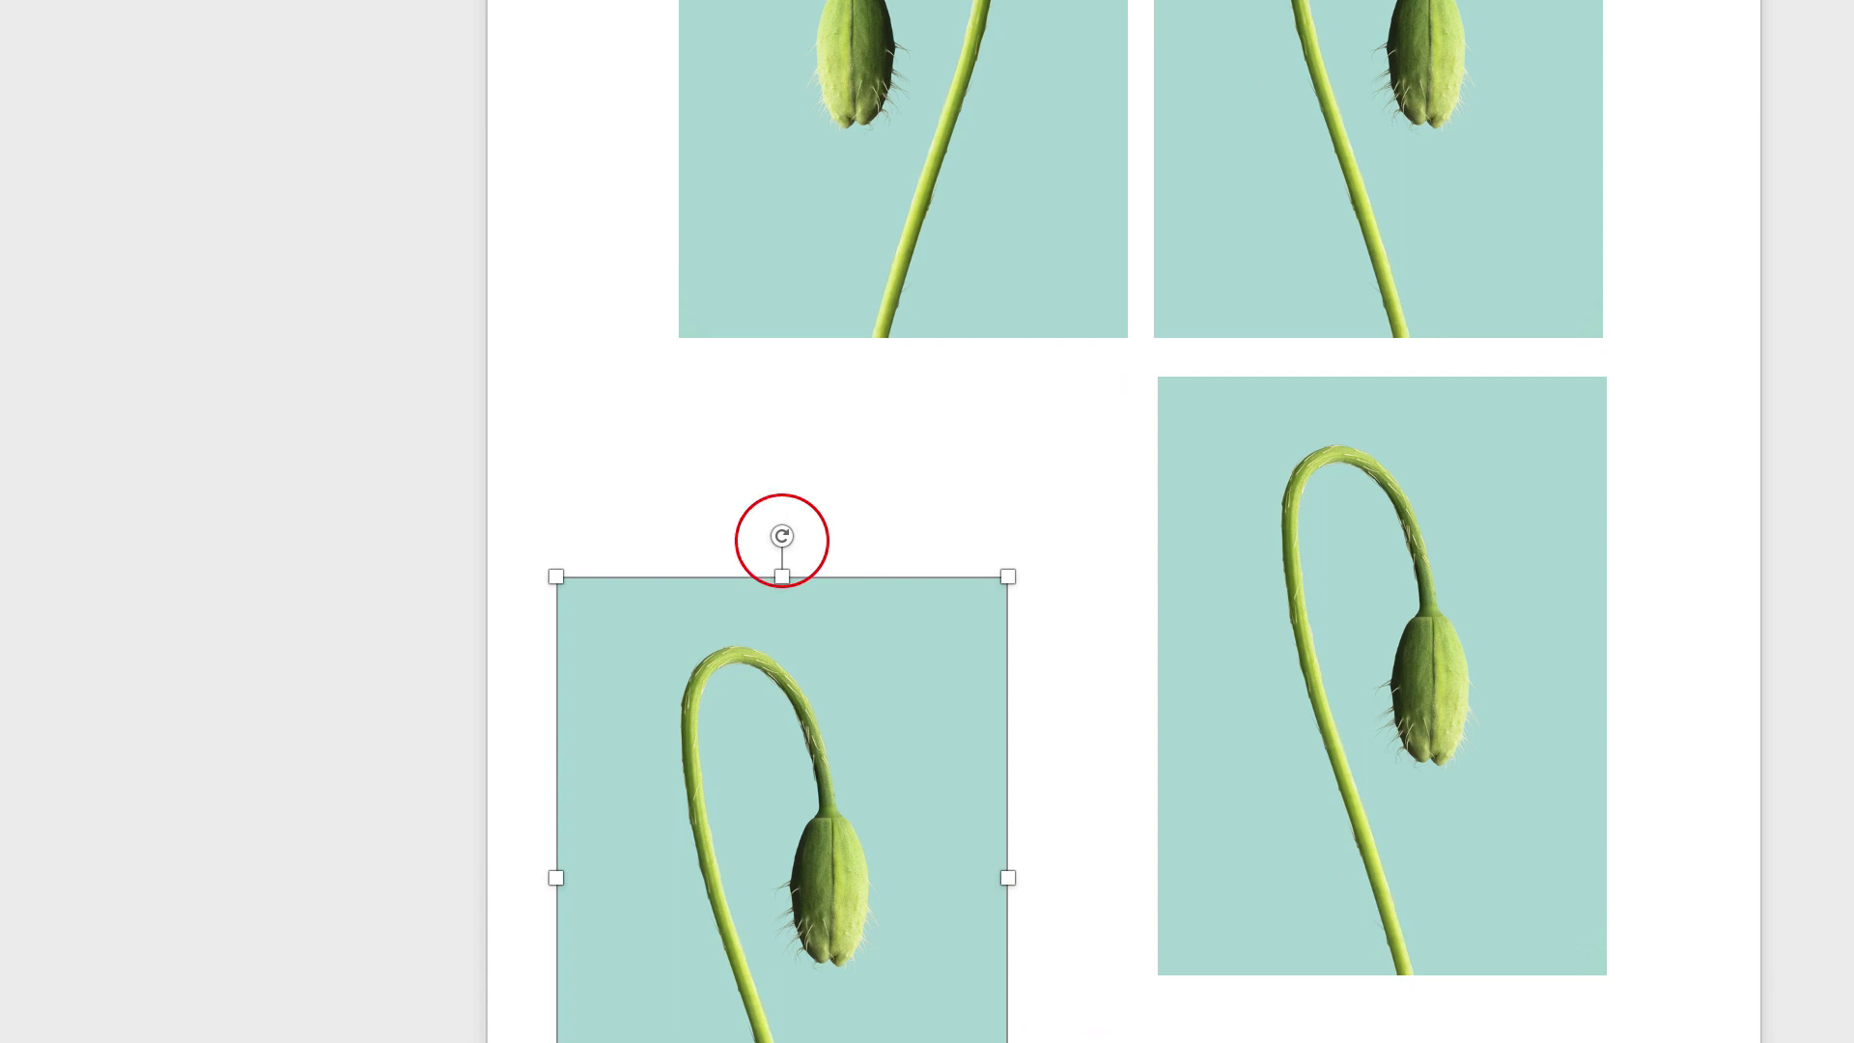
{"action": "left_click_drag", "start_coordinate": [782, 536], "coordinate": [781, 1038]}
{"action": "left_click_drag", "start_coordinate": [809, 795], "coordinate": [1408, 1042]}
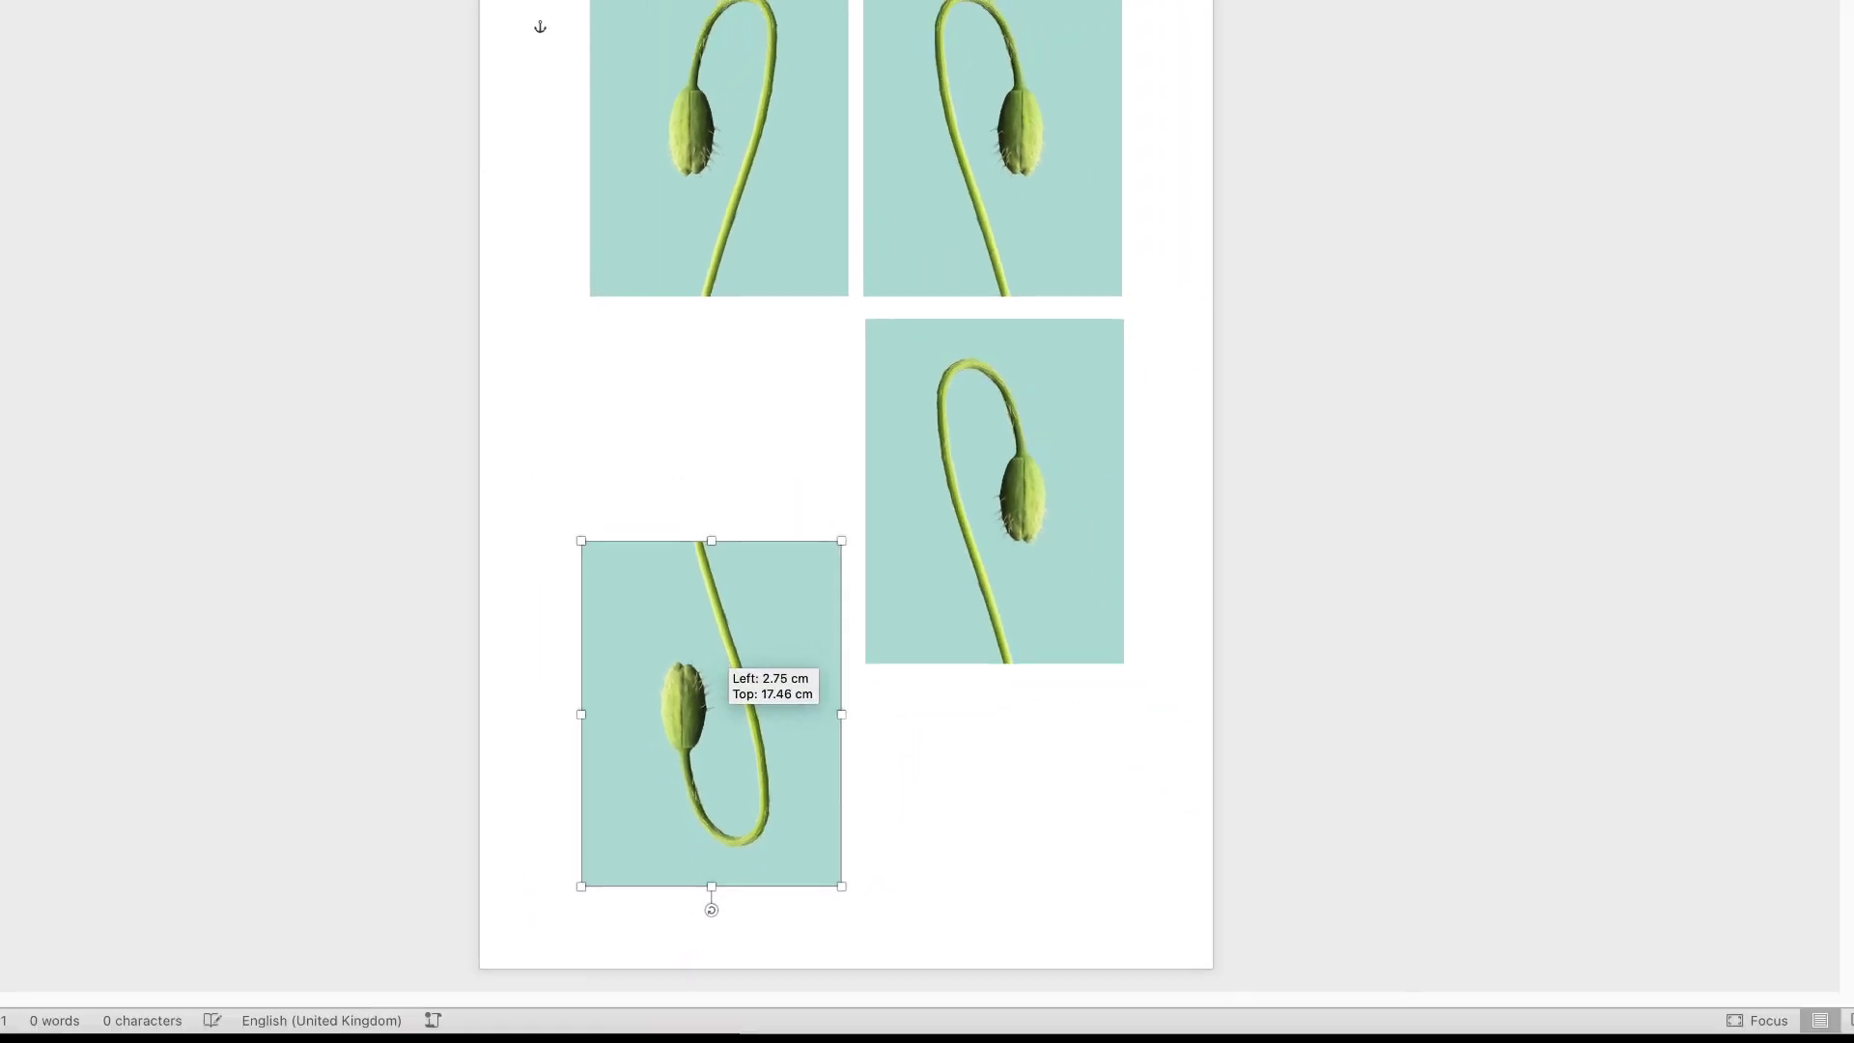
{"action": "left_click_drag", "start_coordinate": [994, 796], "coordinate": [687, 649]}
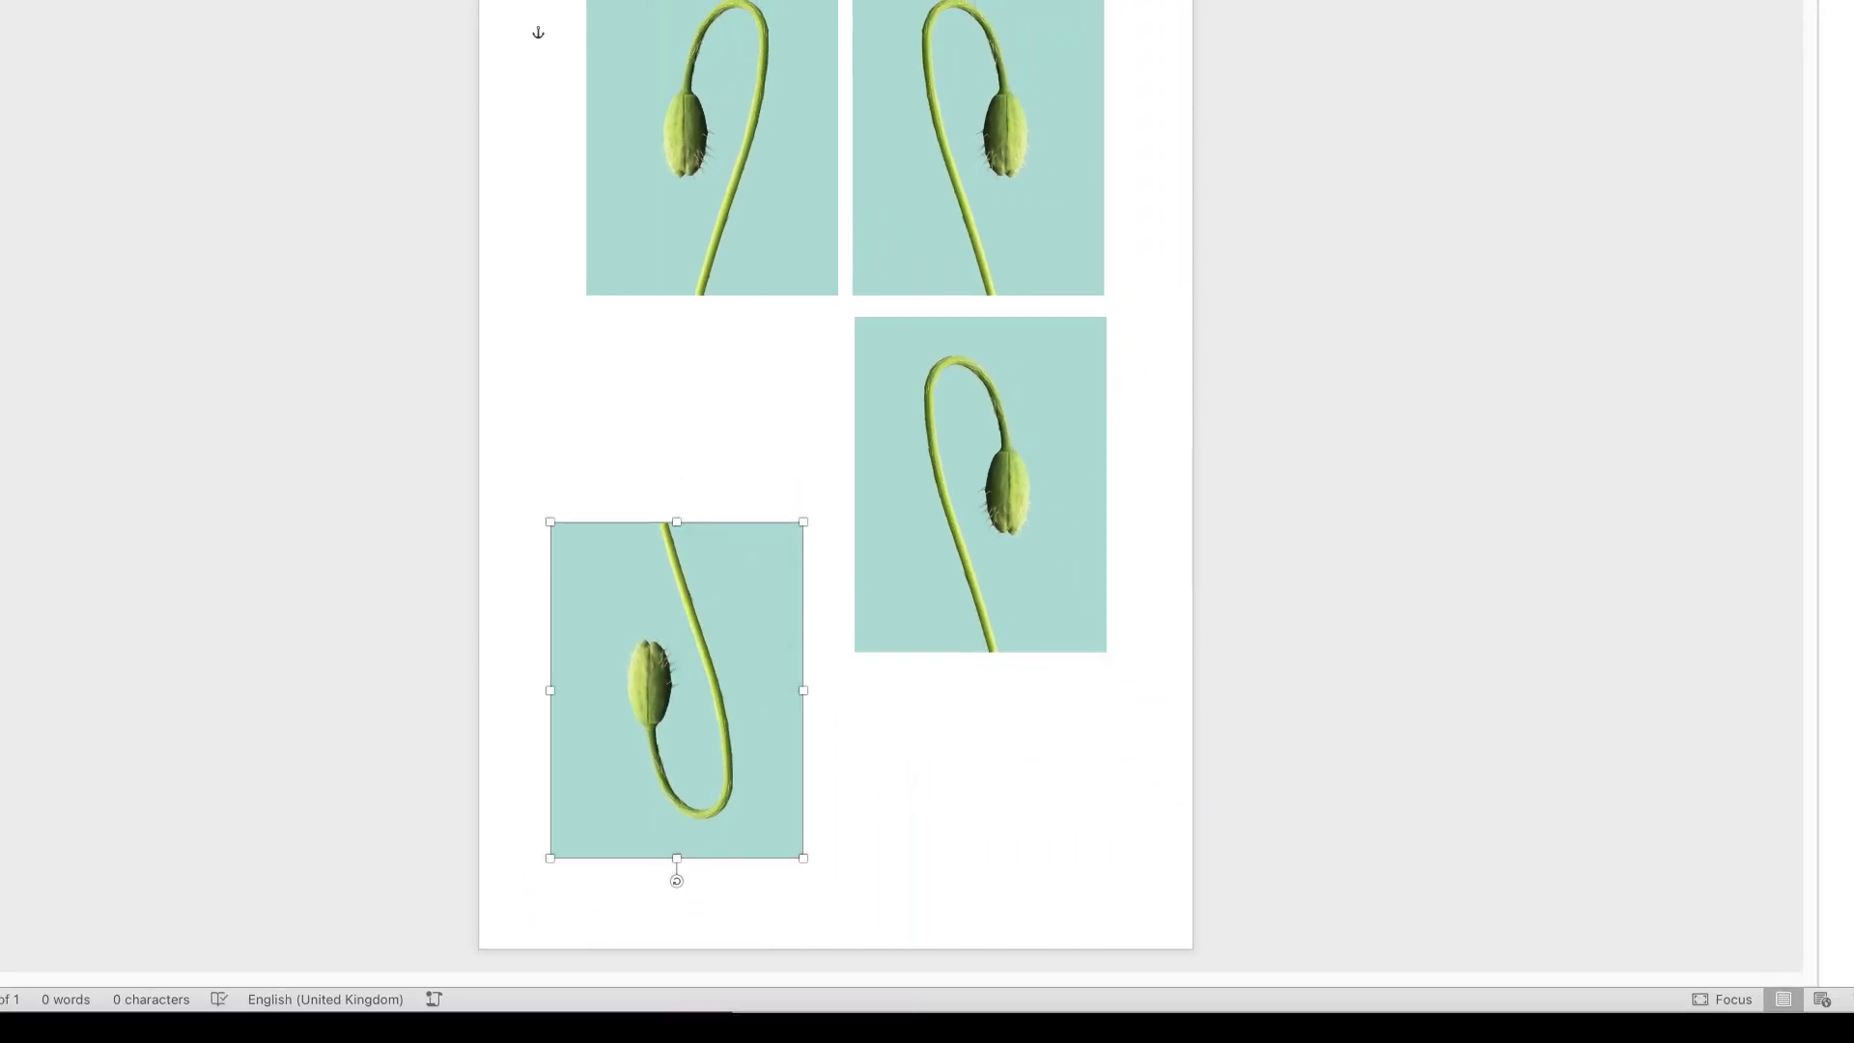
Select both lower pictures and shrink them together proportionally to about 6.7 cm high and 5 cm wide
{"action": "left_click", "coordinate": [980, 485]}
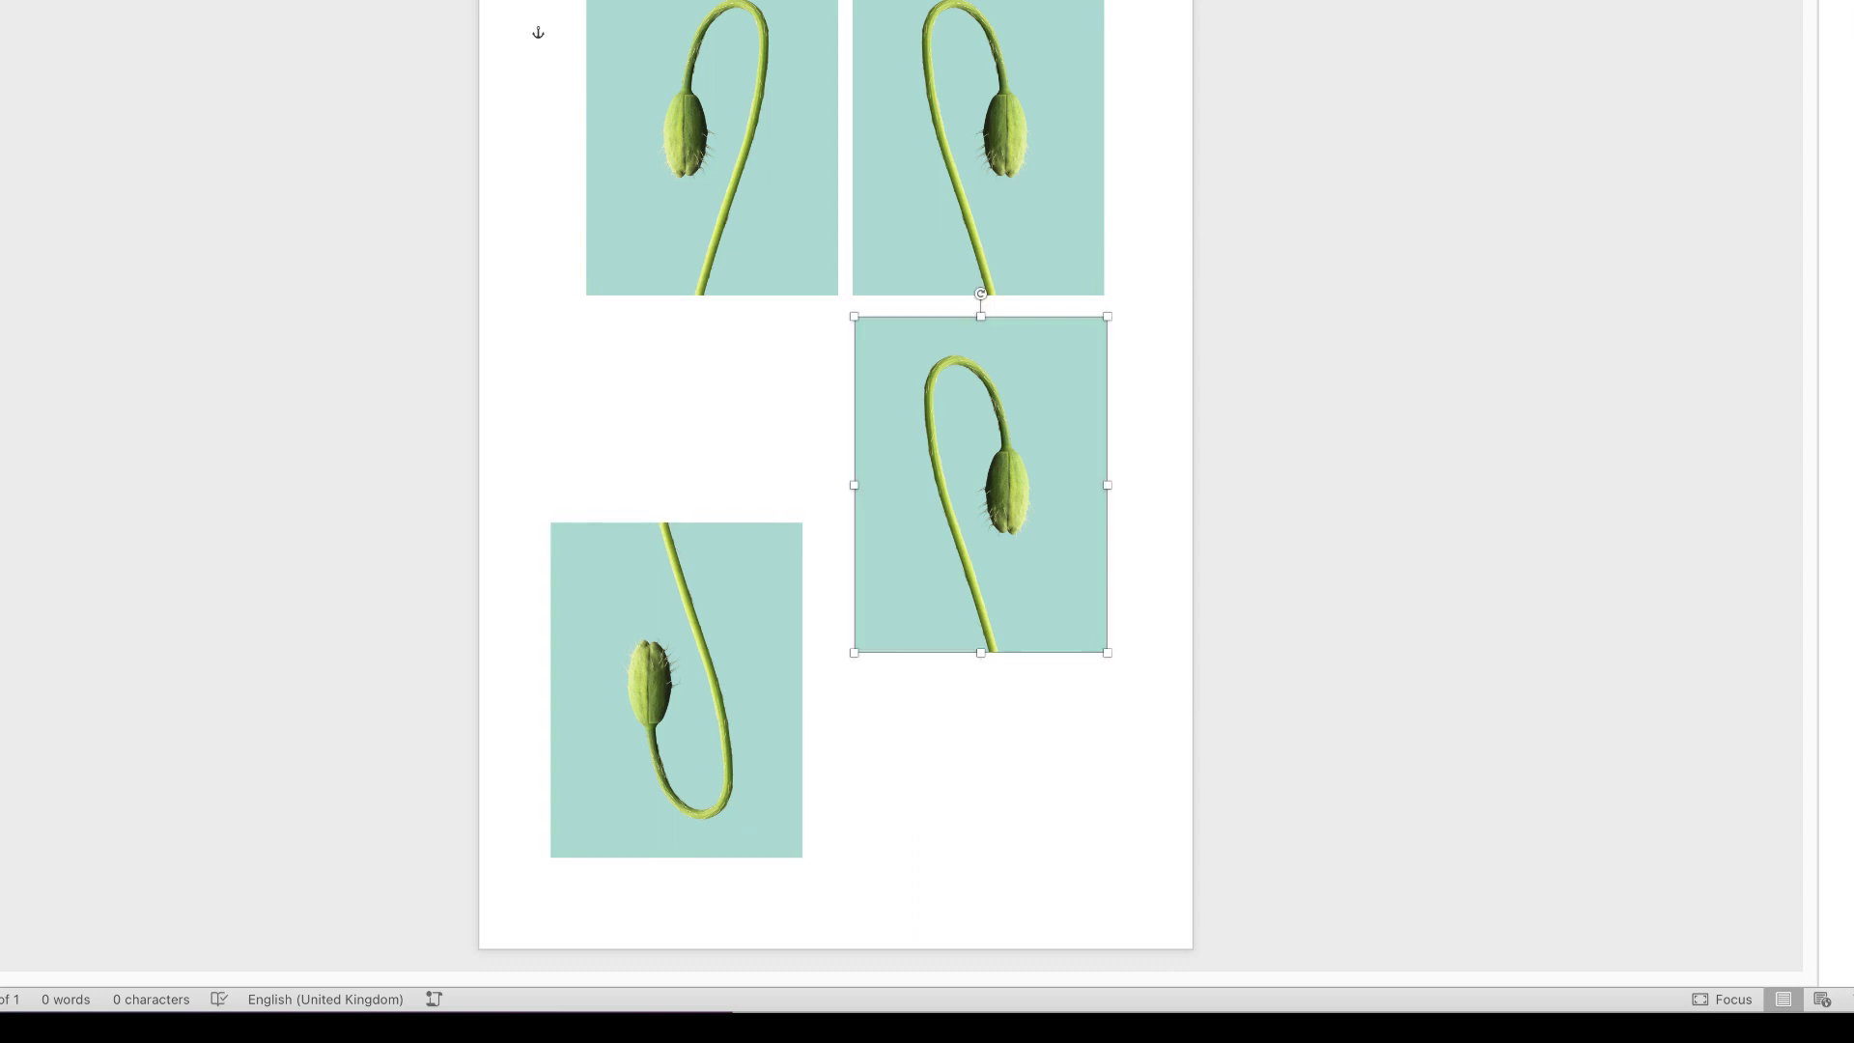
{"action": "left_click", "coordinate": [676, 689], "text": "shift"}
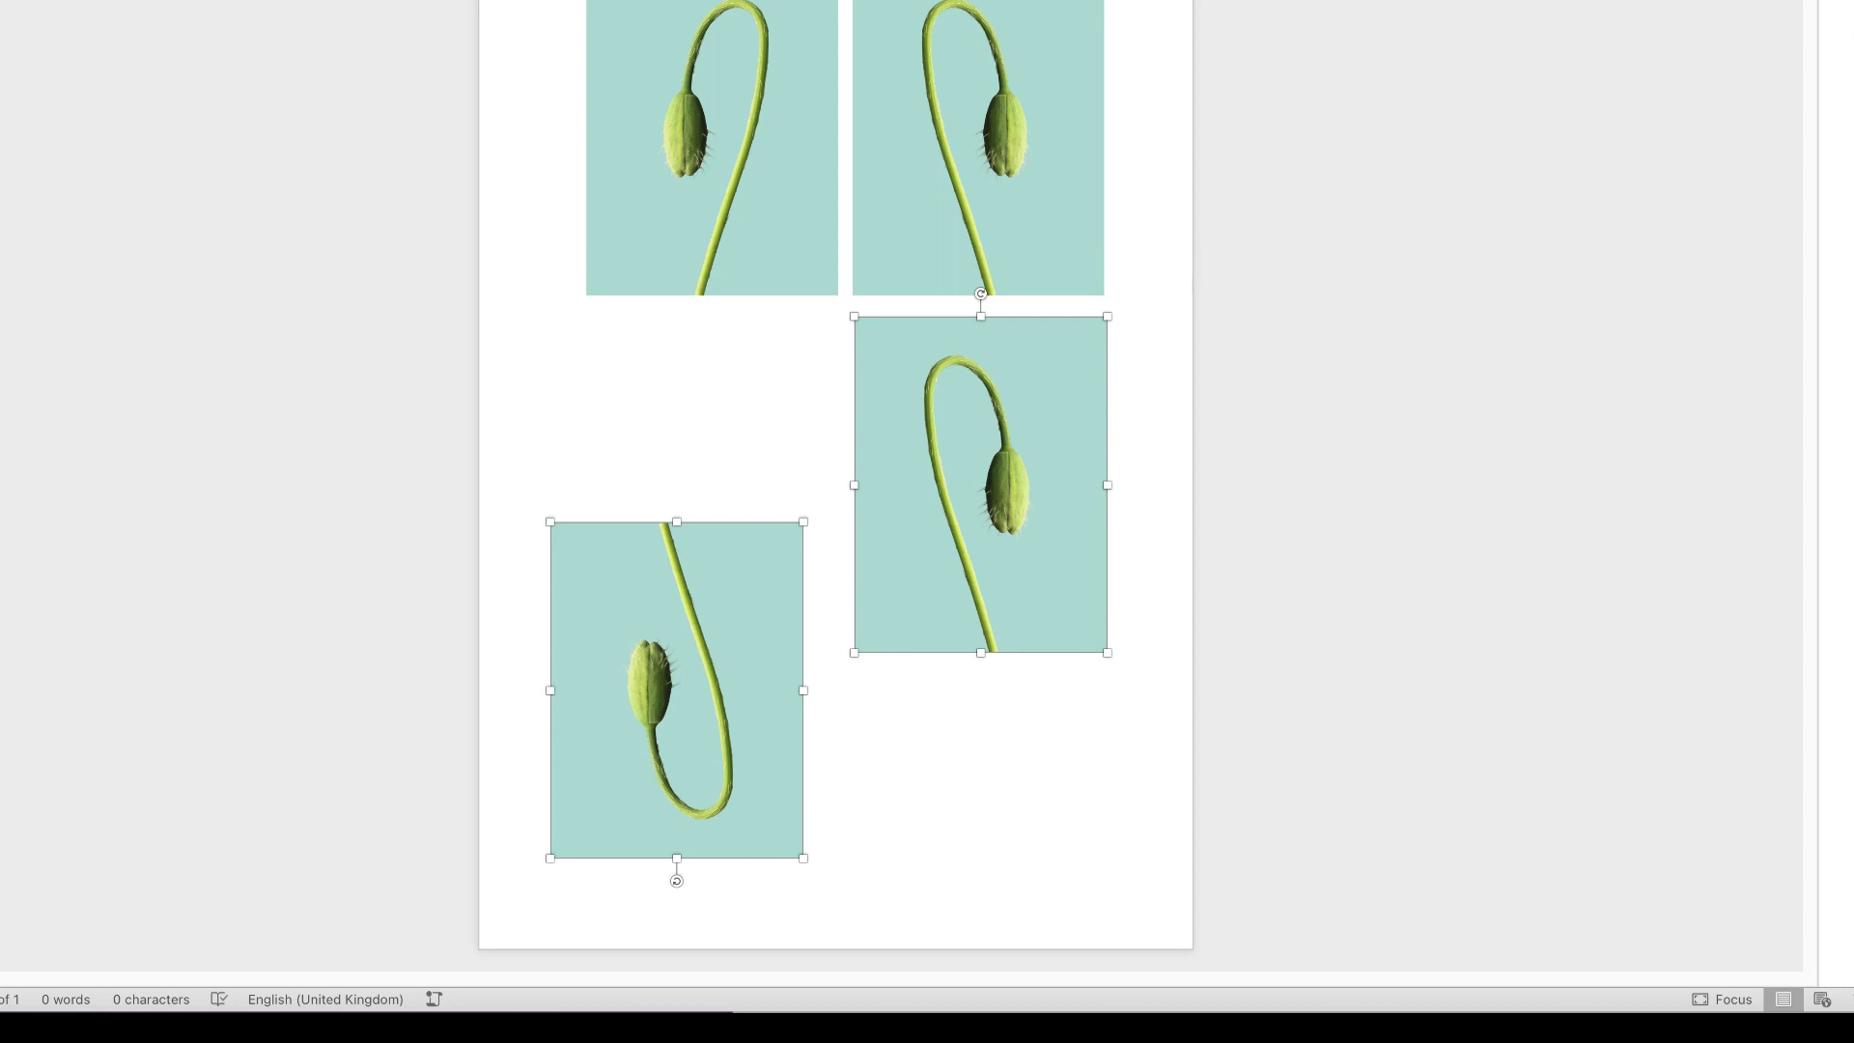
{"action": "left_click_drag", "start_coordinate": [803, 521], "coordinate": [722, 629]}
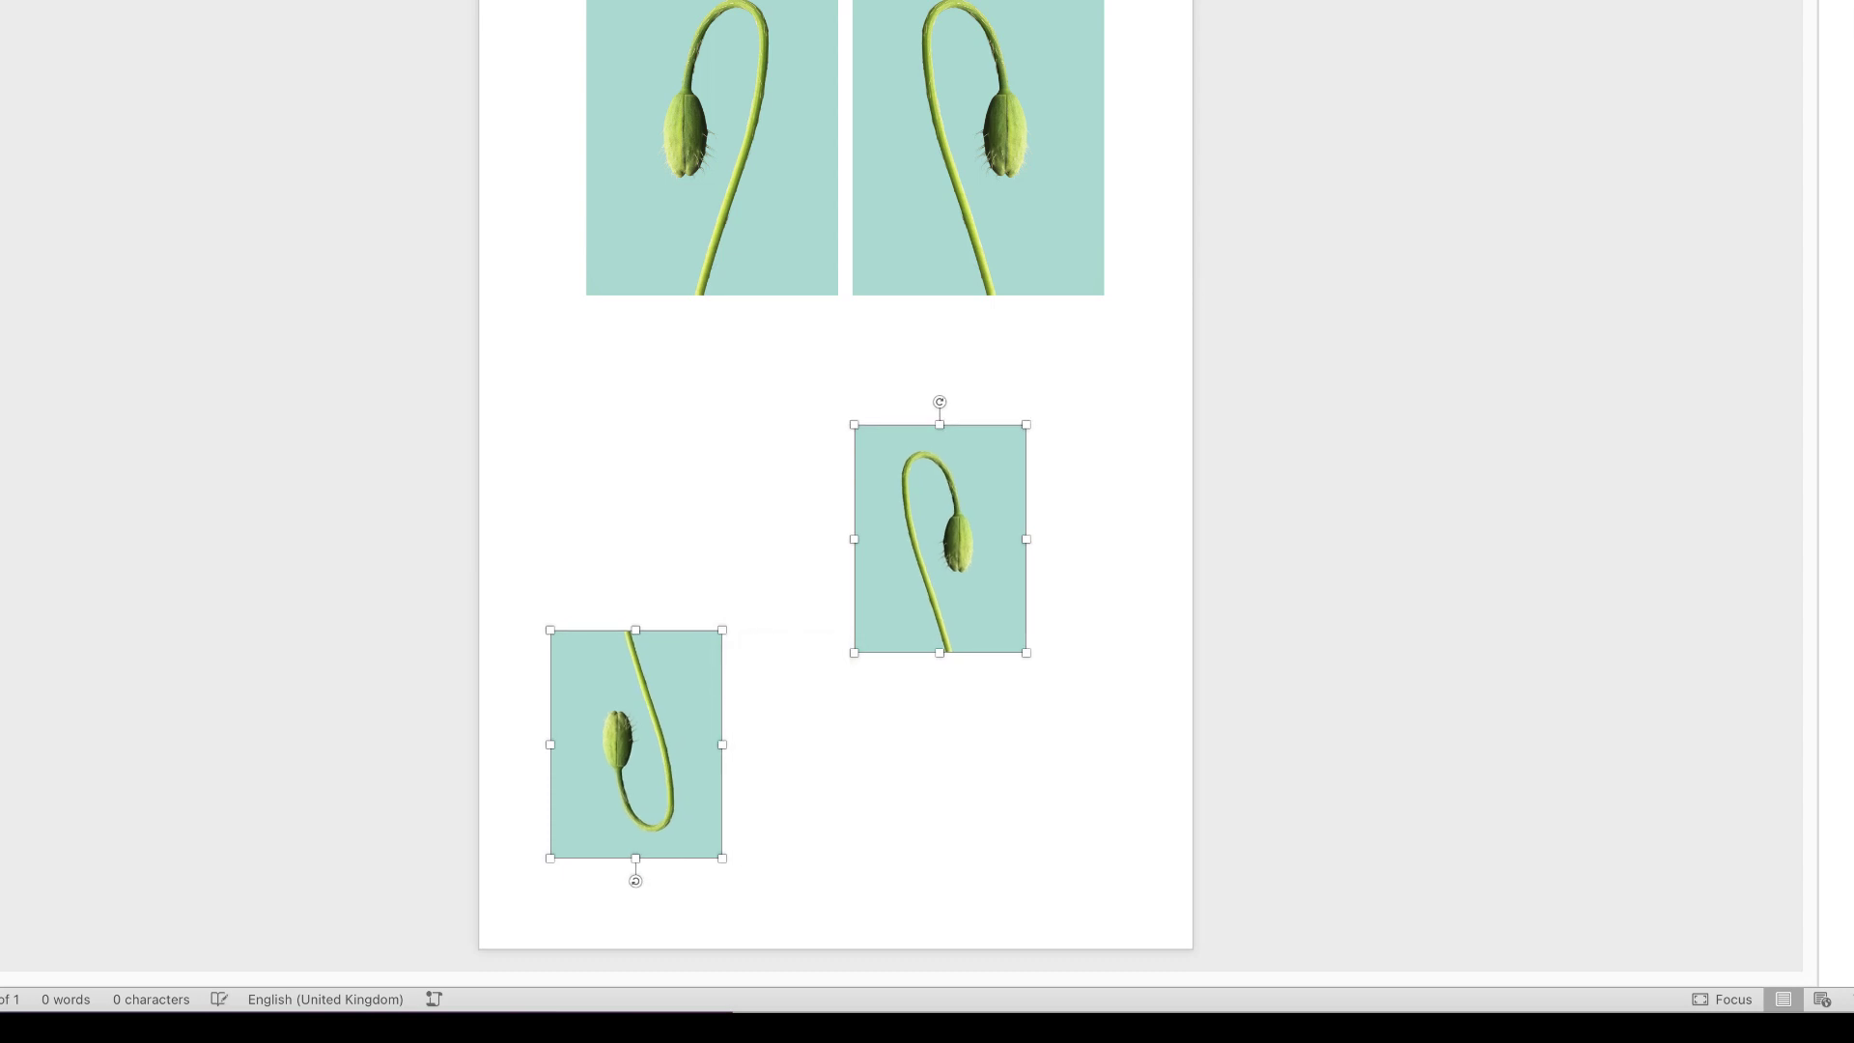
Move the small upright picture up beneath the mirrored one and align the upside-down copy directly below it with a narrow gap
{"action": "left_click", "coordinate": [565, 34]}
{"action": "left_click_drag", "start_coordinate": [964, 569], "coordinate": [1006, 480]}
{"action": "left_click", "coordinate": [658, 726], "text": "shift"}
{"action": "left_click_drag", "start_coordinate": [658, 726], "coordinate": [686, 726]}
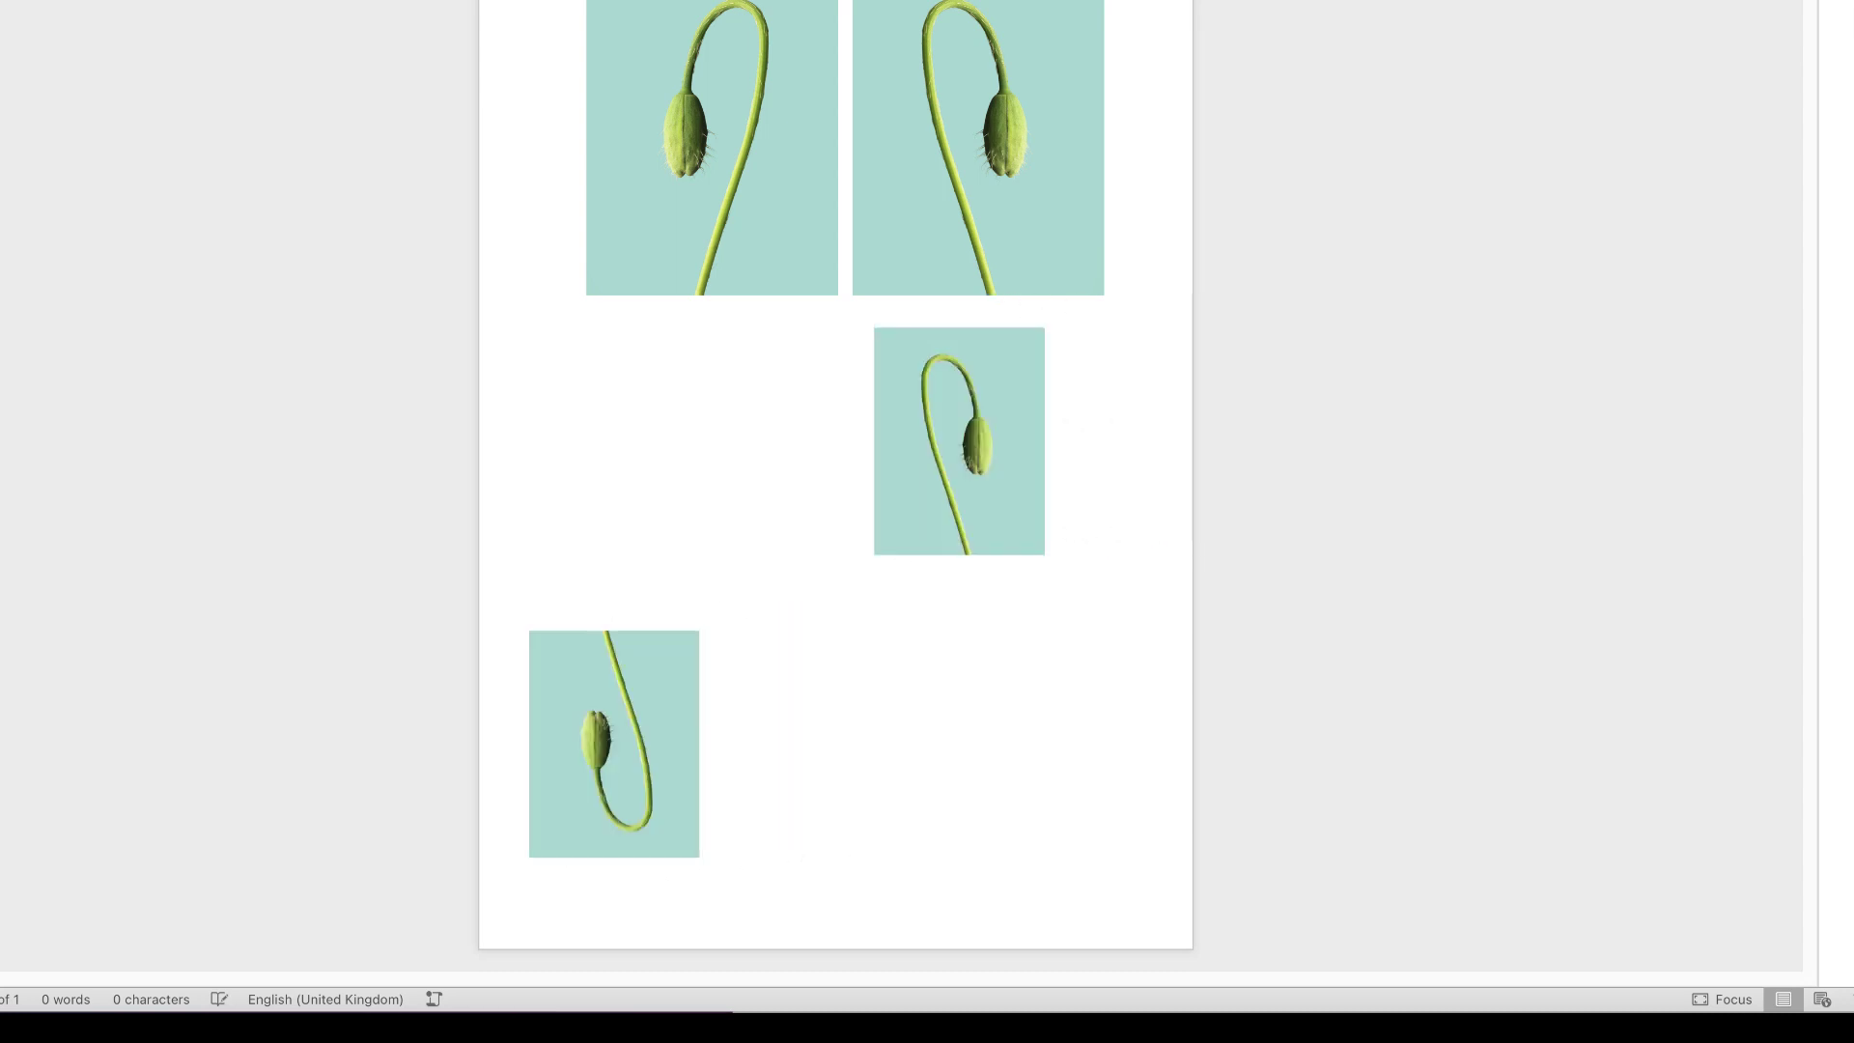
{"action": "left_click_drag", "start_coordinate": [636, 723], "coordinate": [981, 655]}
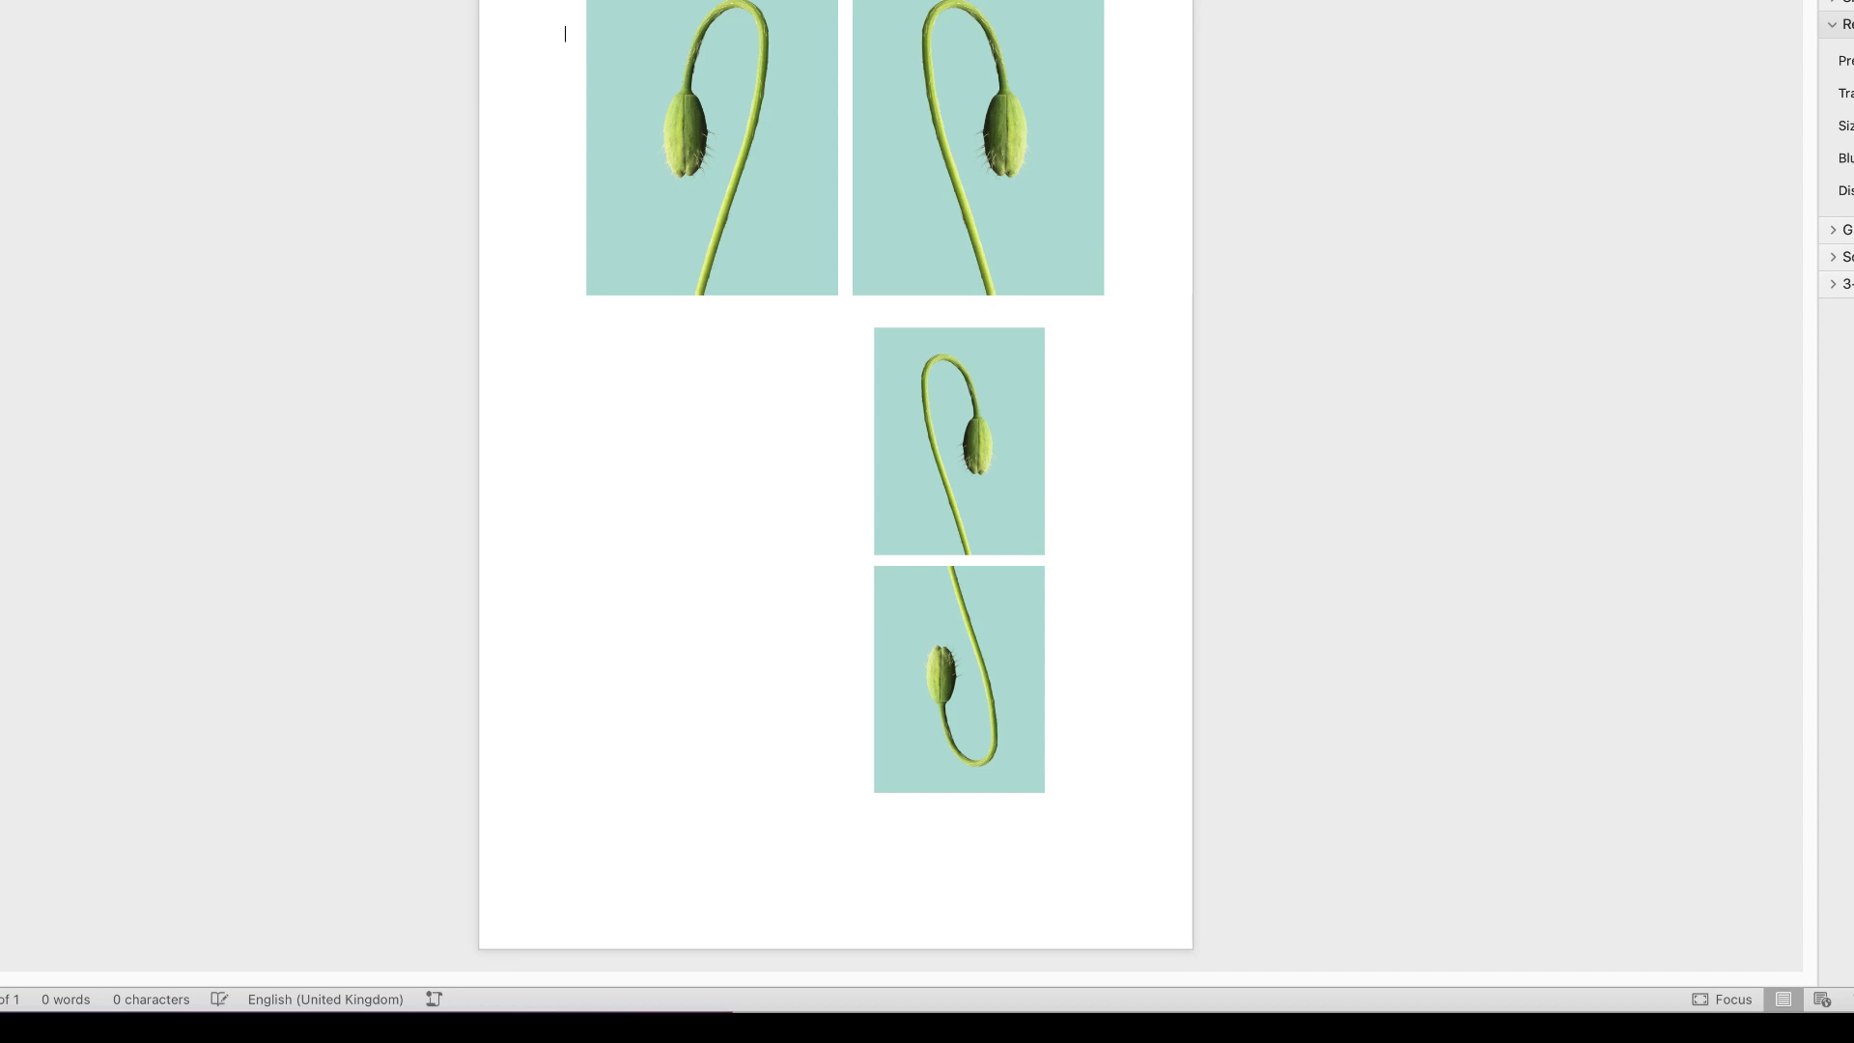
Duplicate the small upright picture level with itself beneath the upper-left picture and apply the Tight Reflection: Touching preset to the copy
{"action": "left_click", "coordinate": [959, 441]}
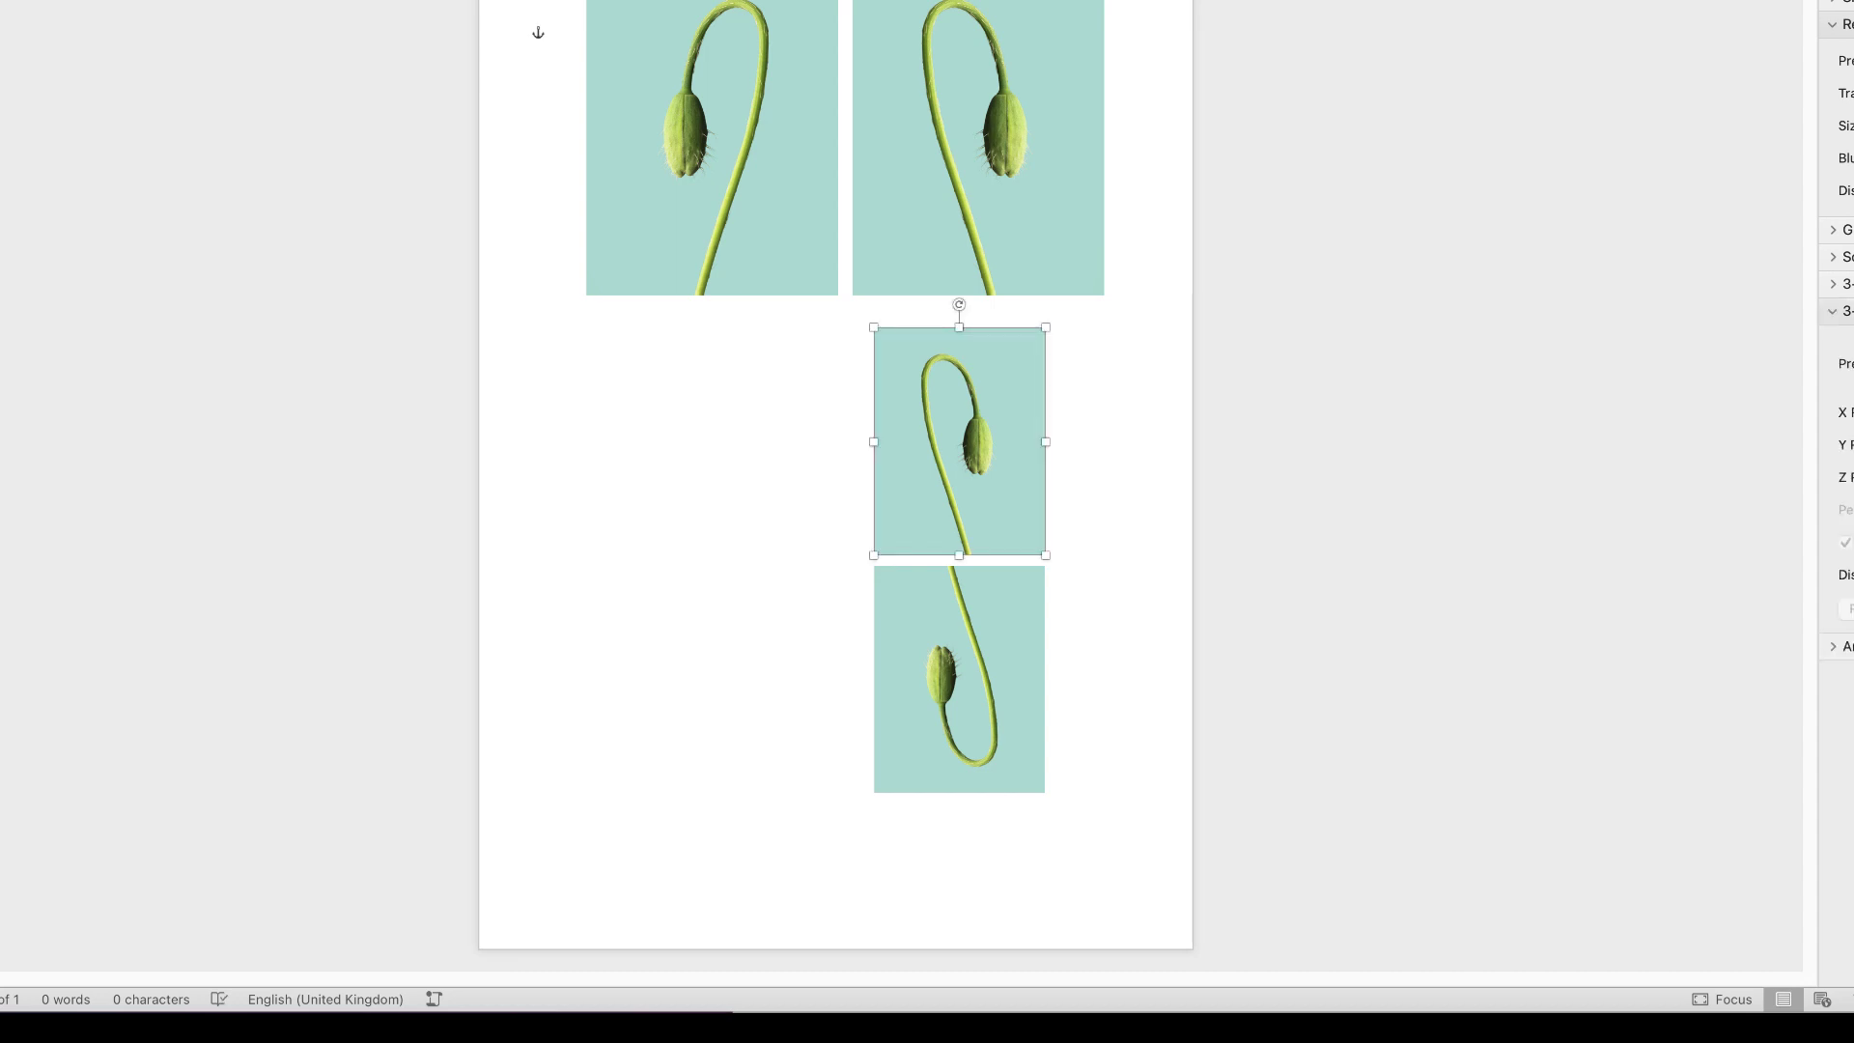
{"action": "left_click_drag", "start_coordinate": [985, 439], "coordinate": [736, 436]}
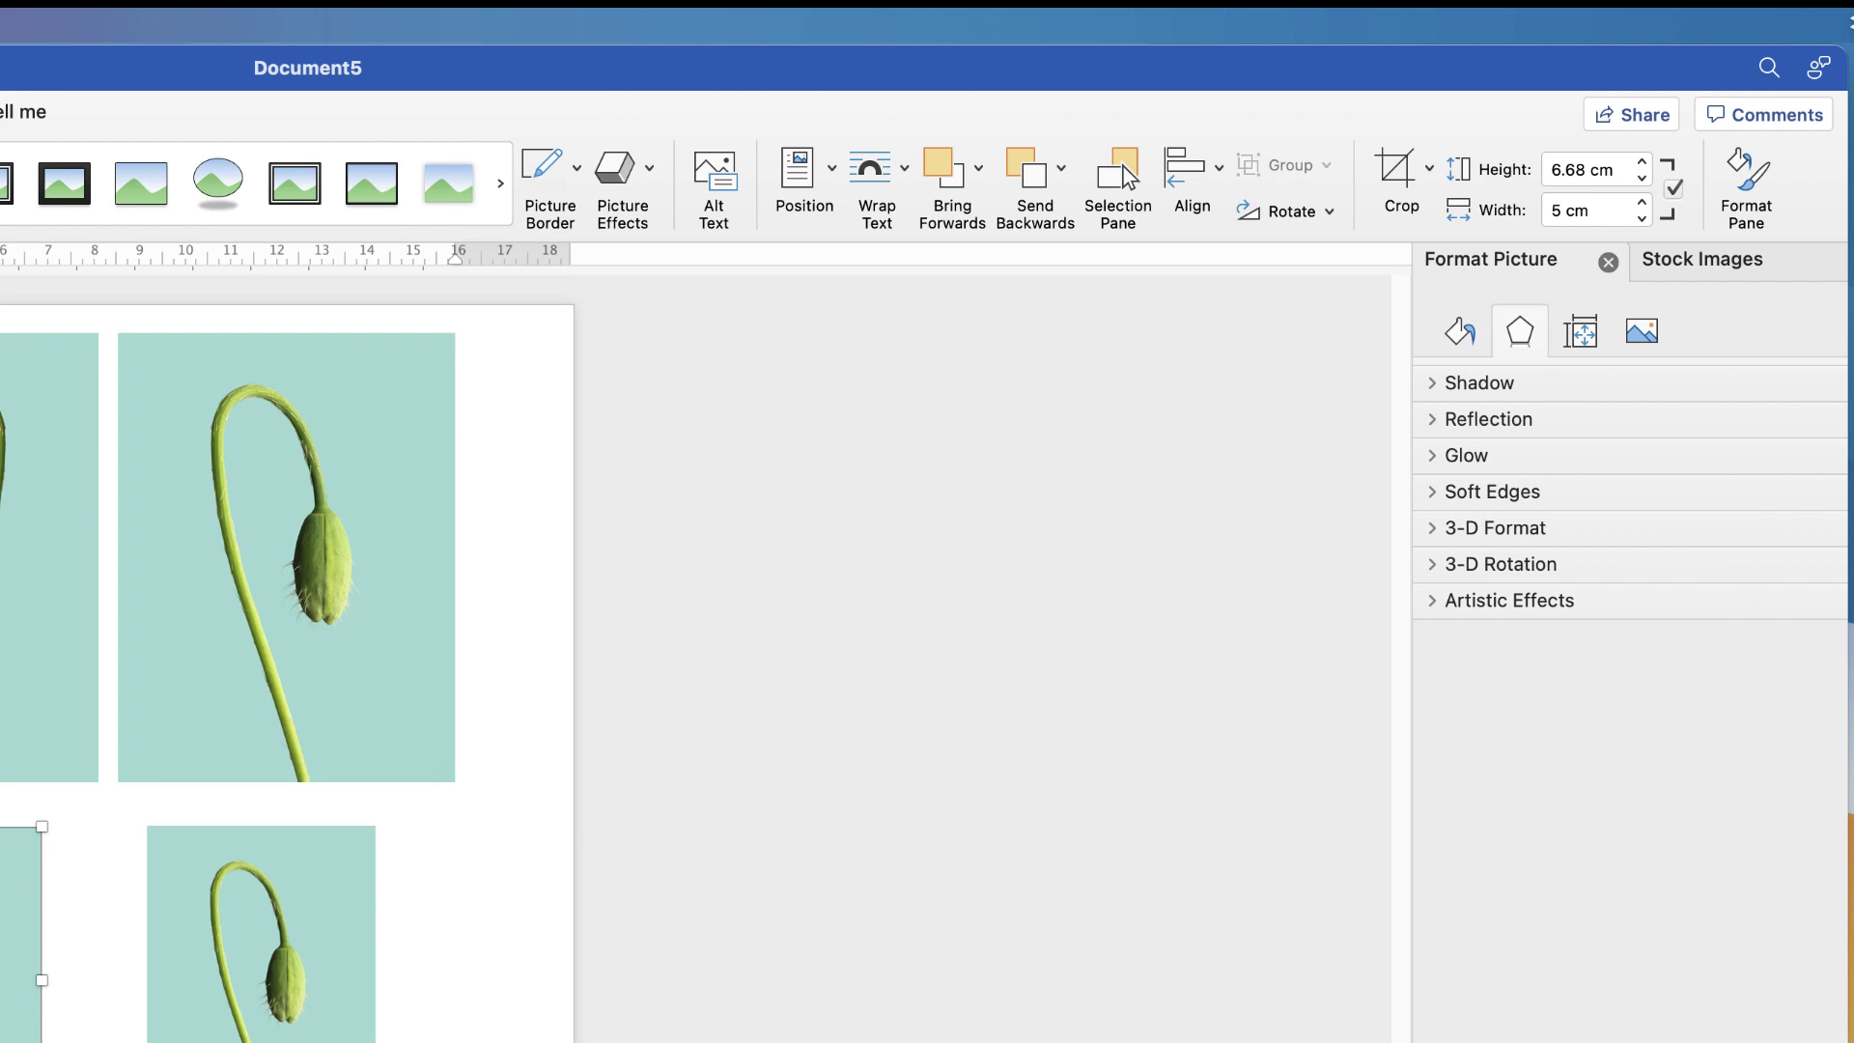
{"action": "left_click", "coordinate": [1487, 419]}
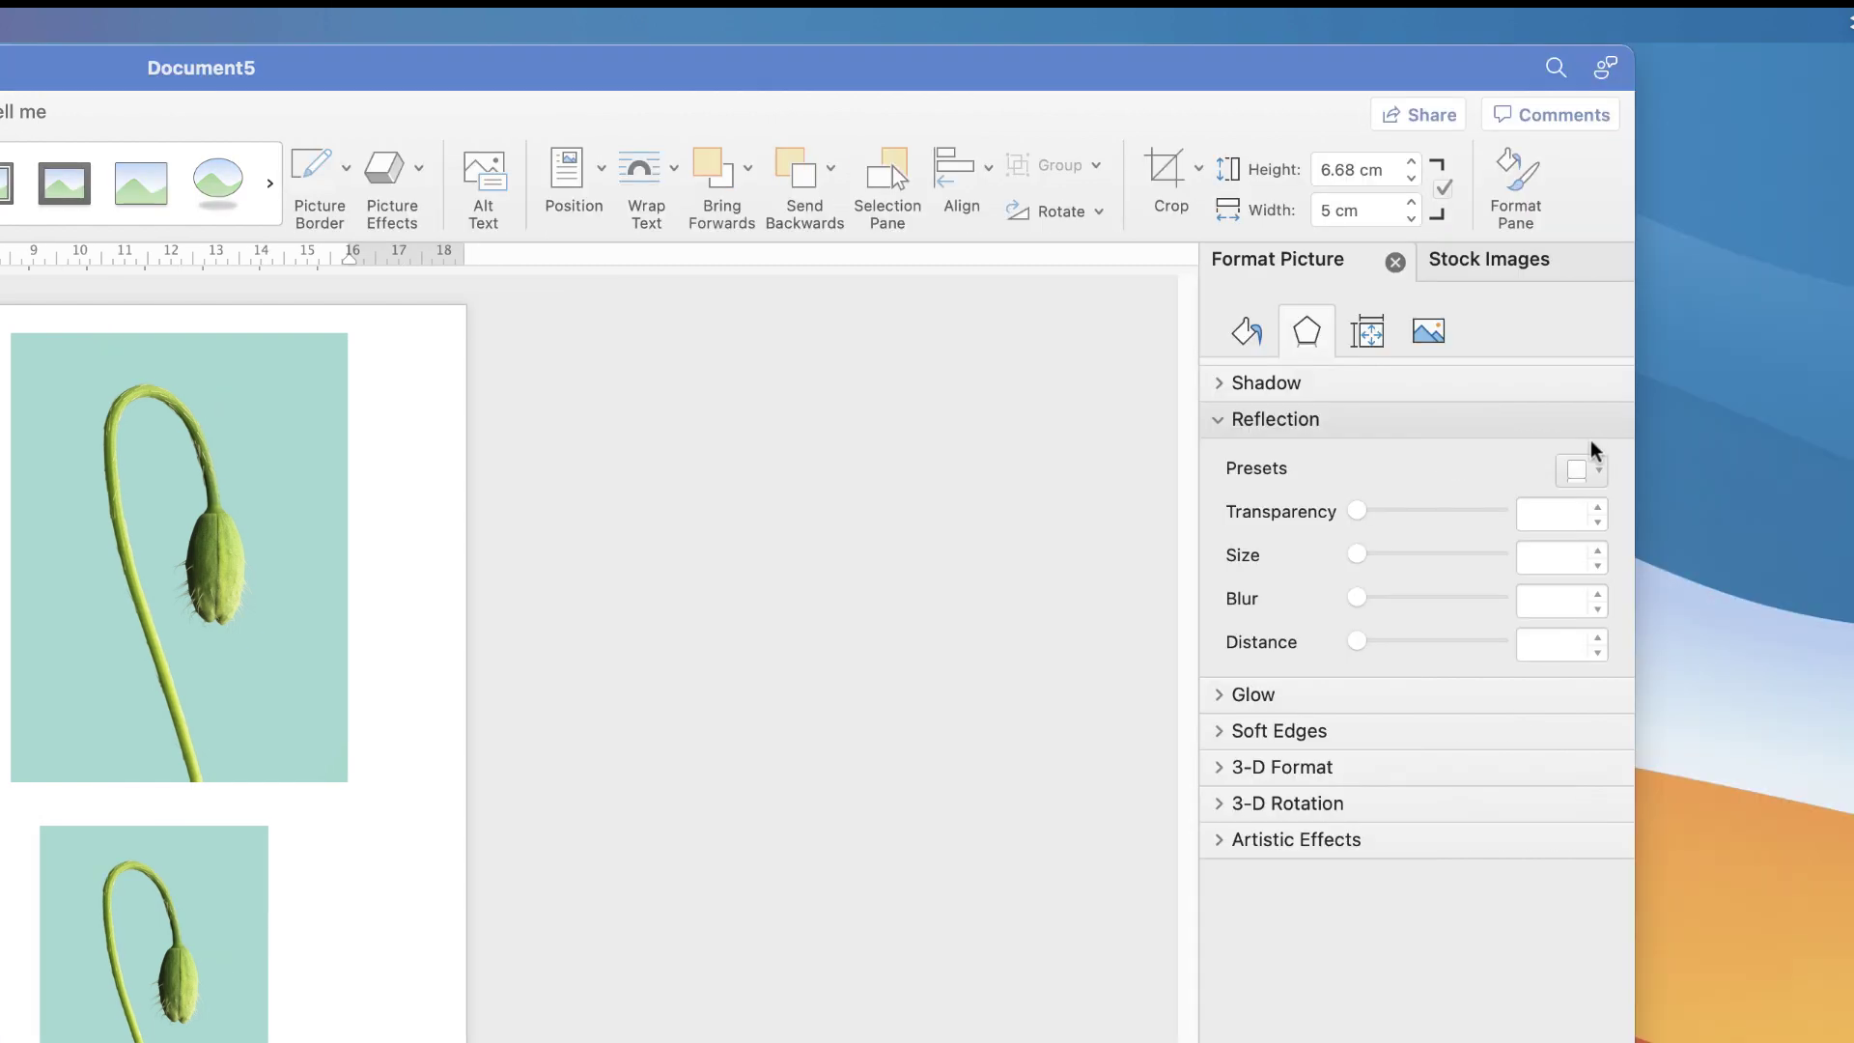
{"action": "left_click", "coordinate": [1600, 469]}
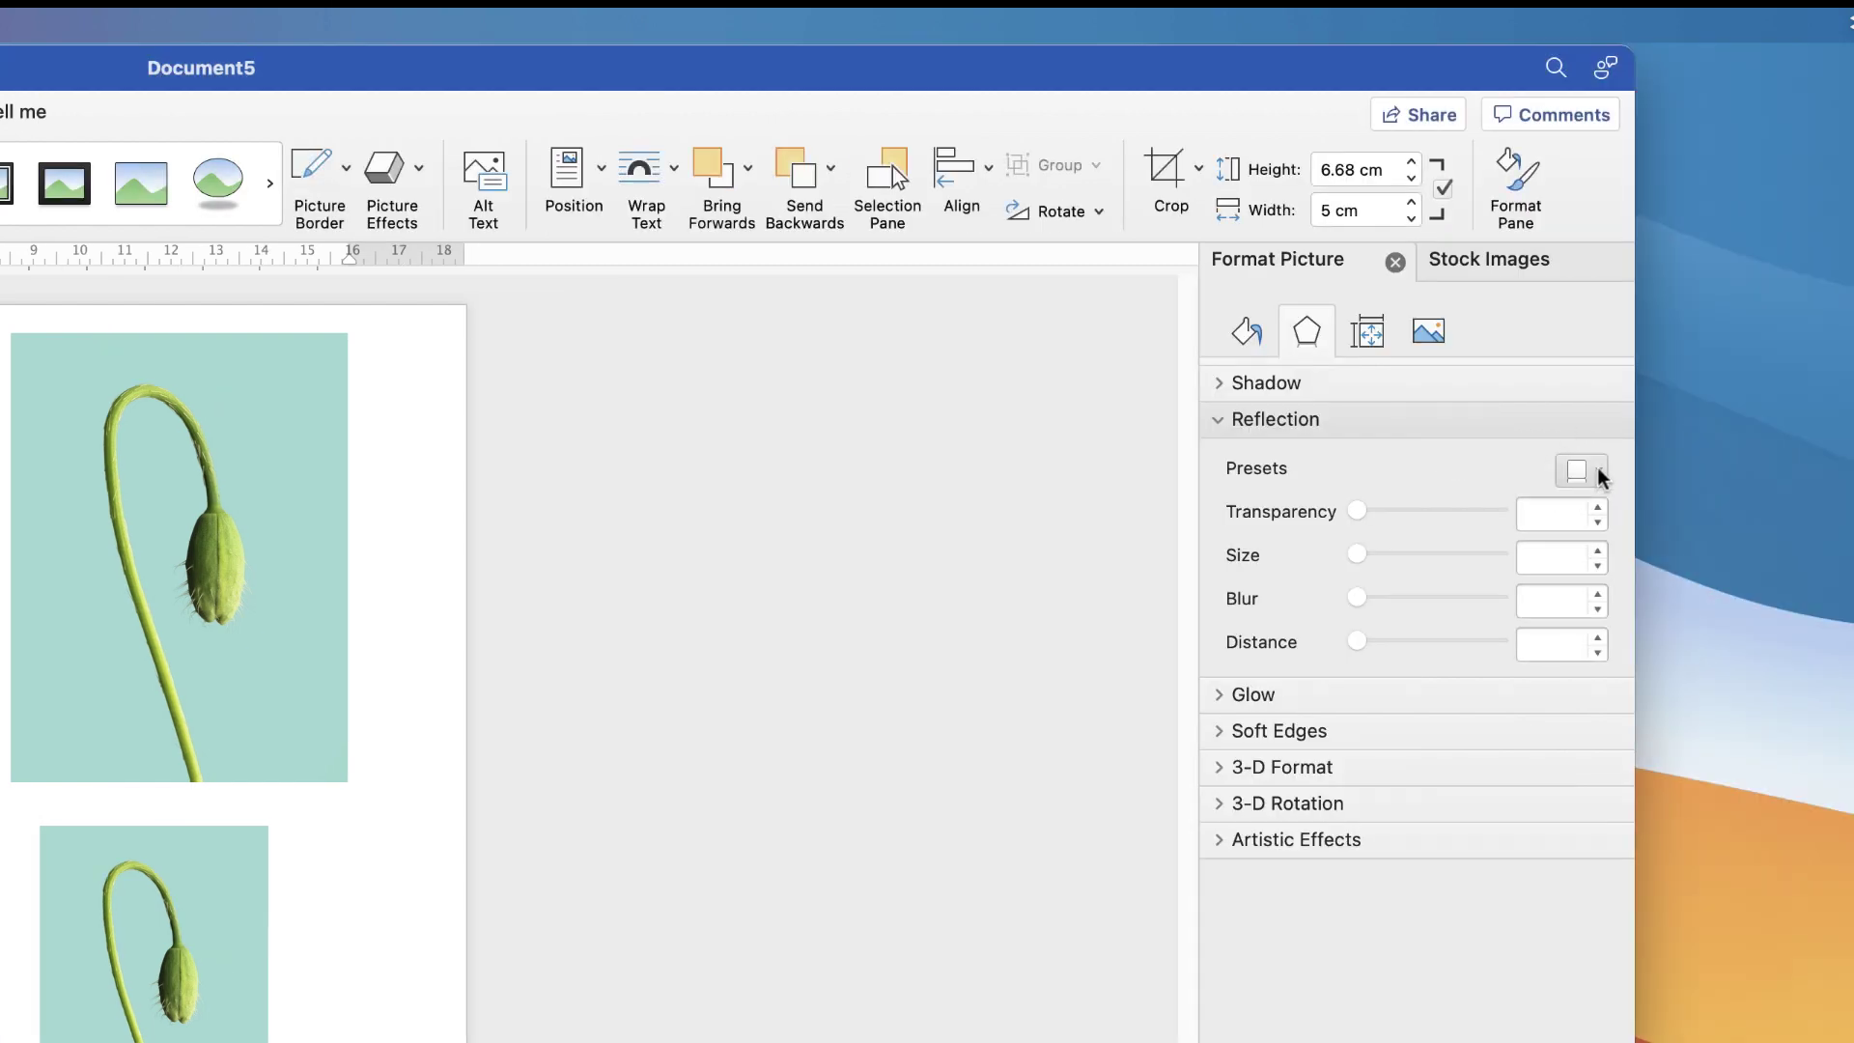
{"action": "left_click", "coordinate": [1600, 472]}
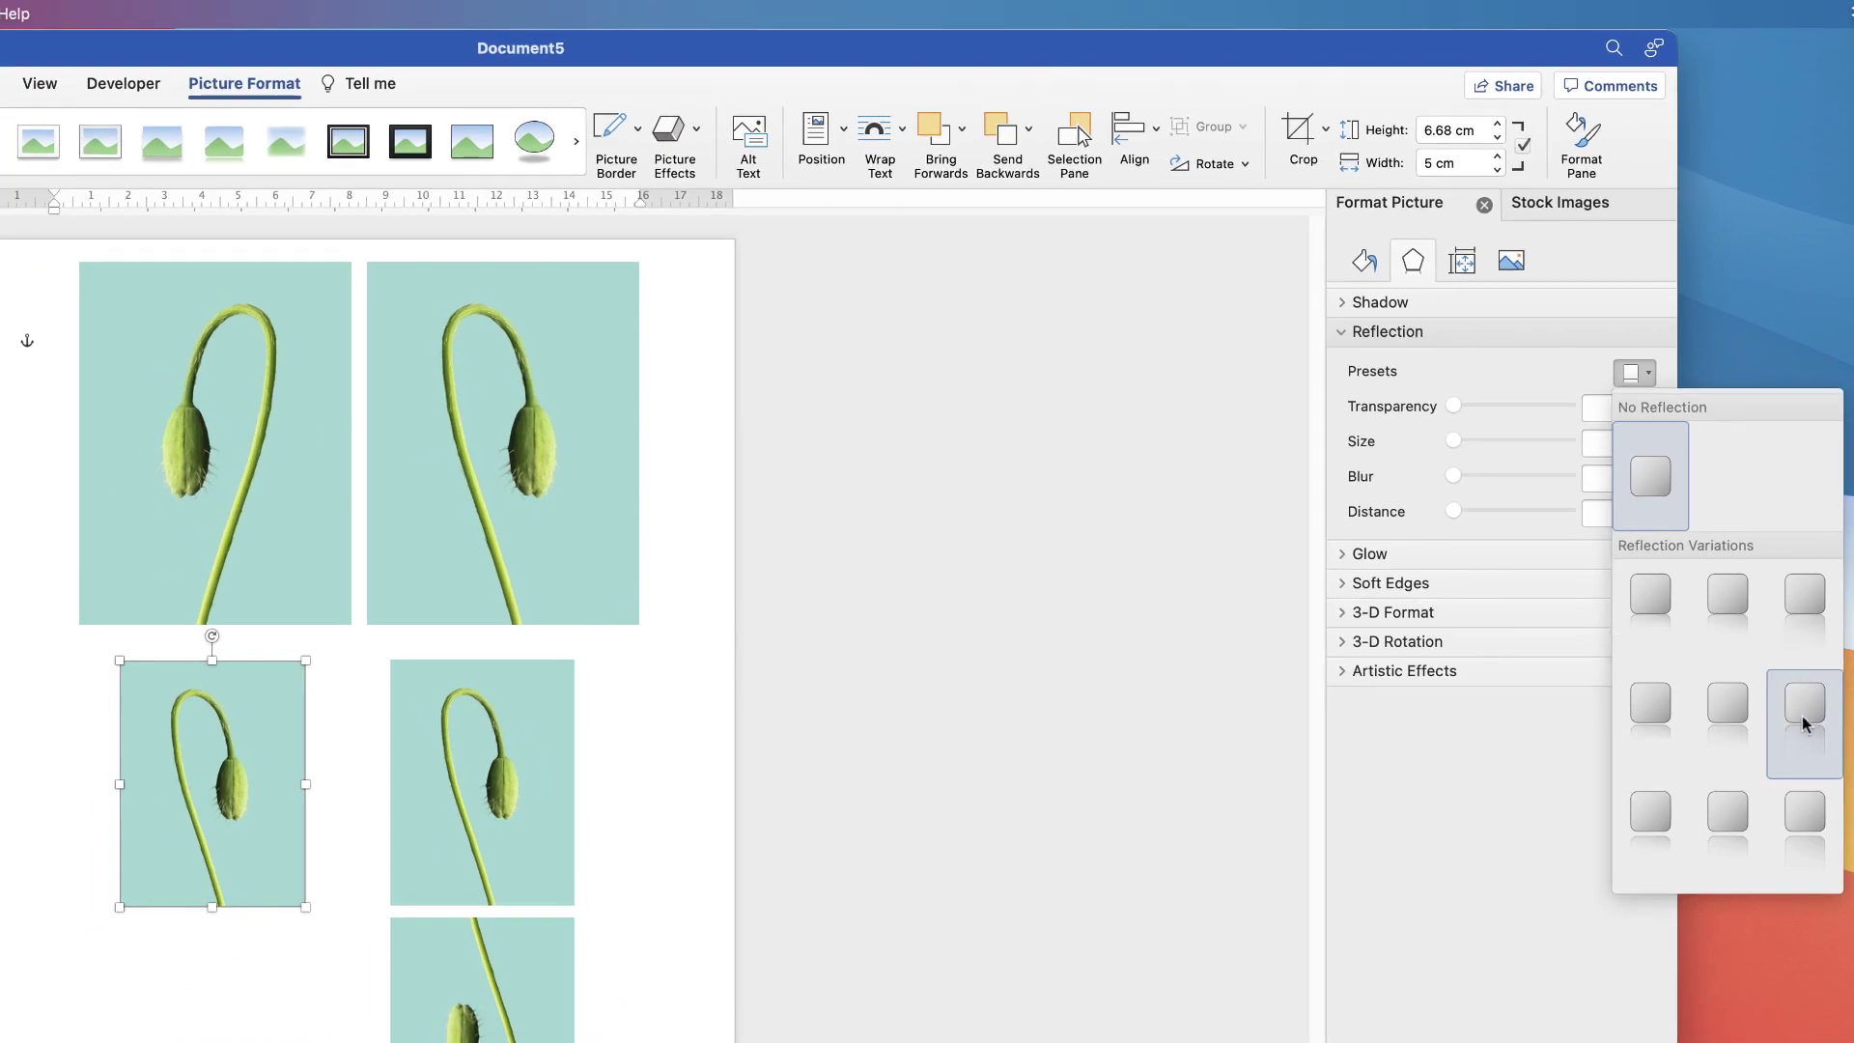
{"action": "left_click", "coordinate": [1648, 593]}
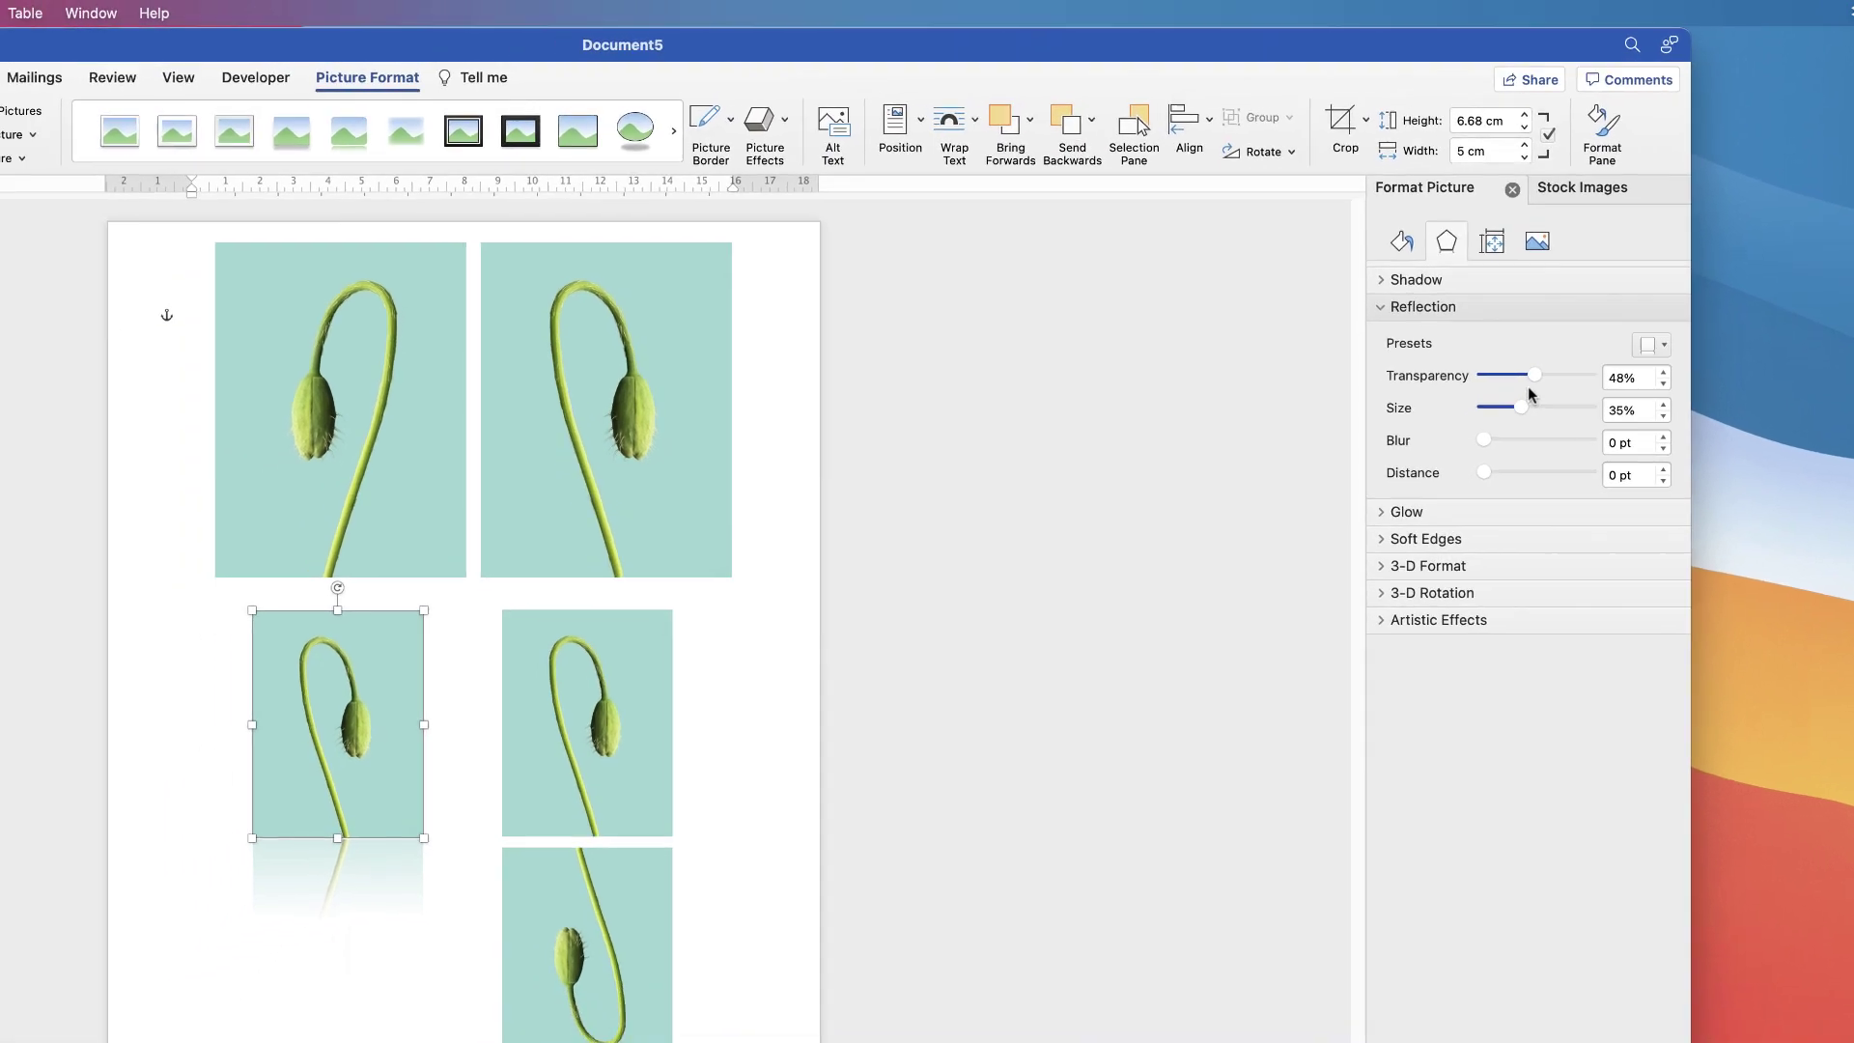
Set the copy's reflection to 42% transparency, 73% size, 0 pt blur and 2 pt distance
{"action": "left_click_drag", "start_coordinate": [1508, 406], "coordinate": [1581, 379]}
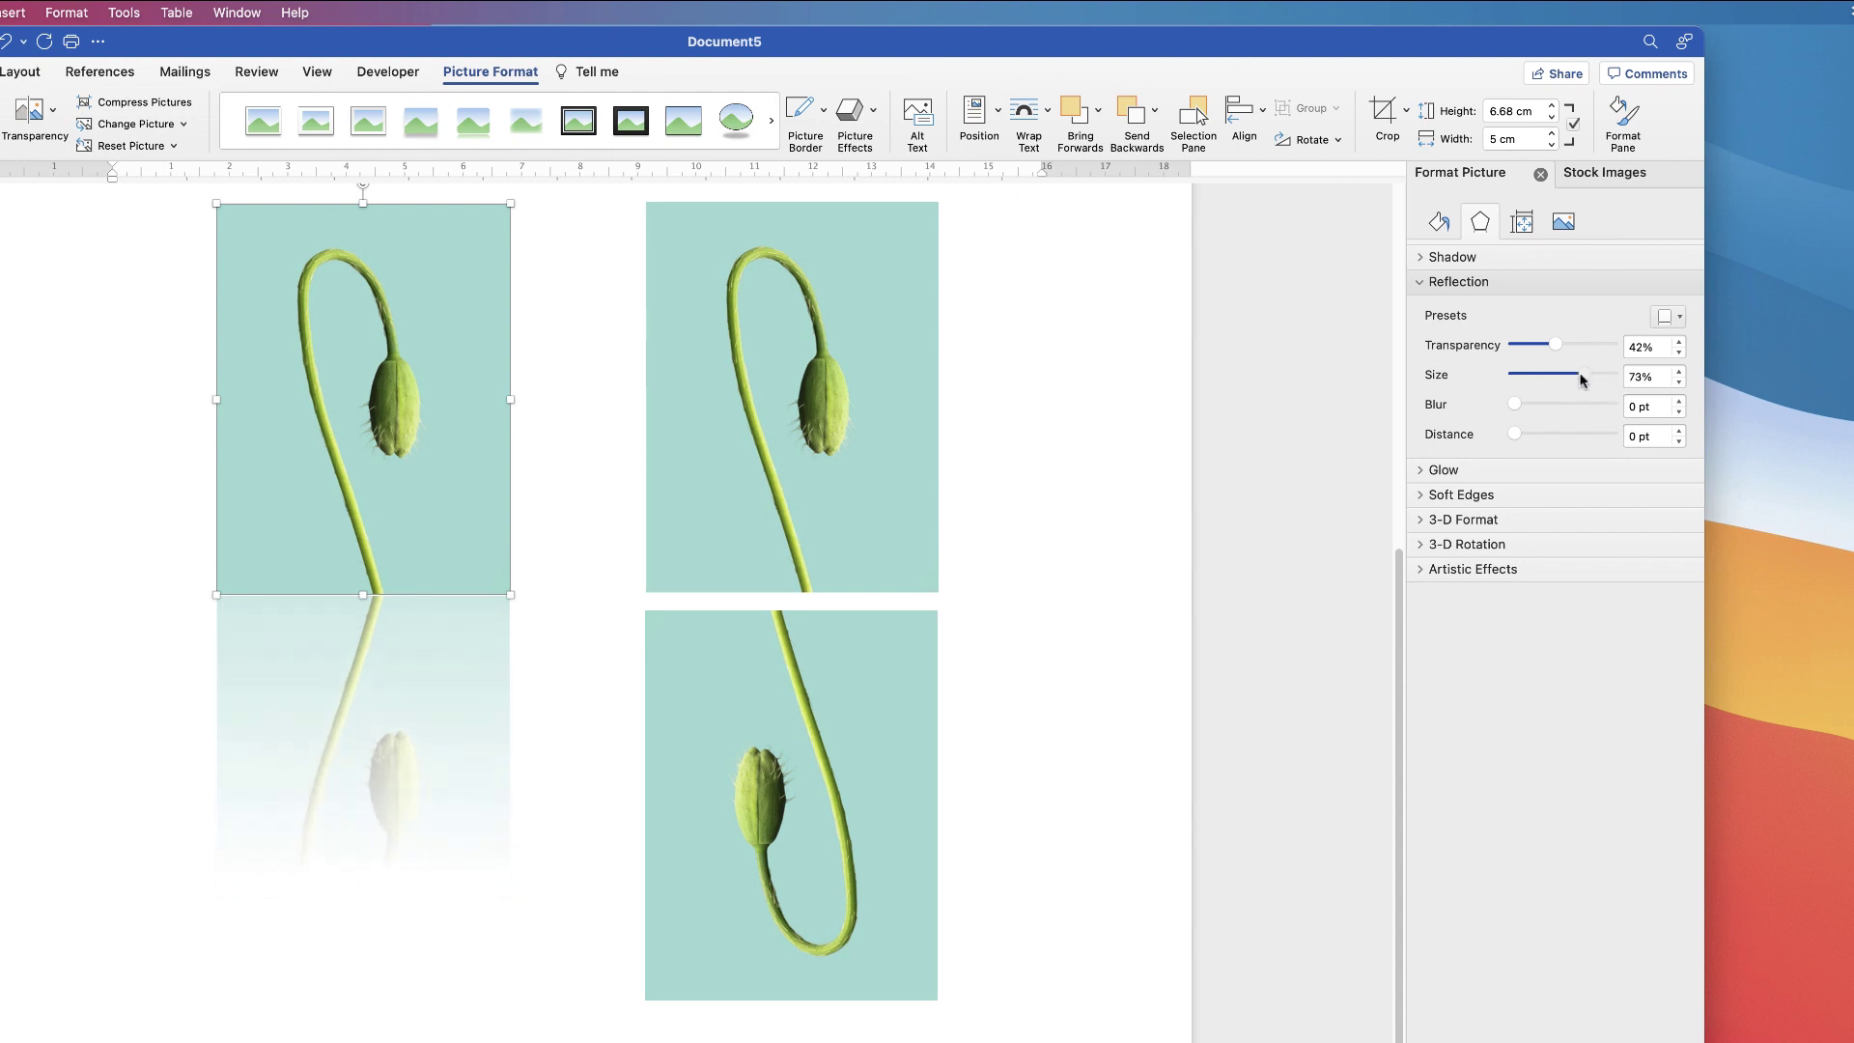
{"action": "left_click", "coordinate": [1515, 405]}
{"action": "mouse_move", "coordinate": [1515, 410]}
{"action": "left_mouse_down"}
{"action": "mouse_move", "coordinate": [1518, 438]}
{"action": "mouse_move", "coordinate": [1555, 437]}
{"action": "mouse_move", "coordinate": [1508, 439]}
{"action": "left_mouse_up"}
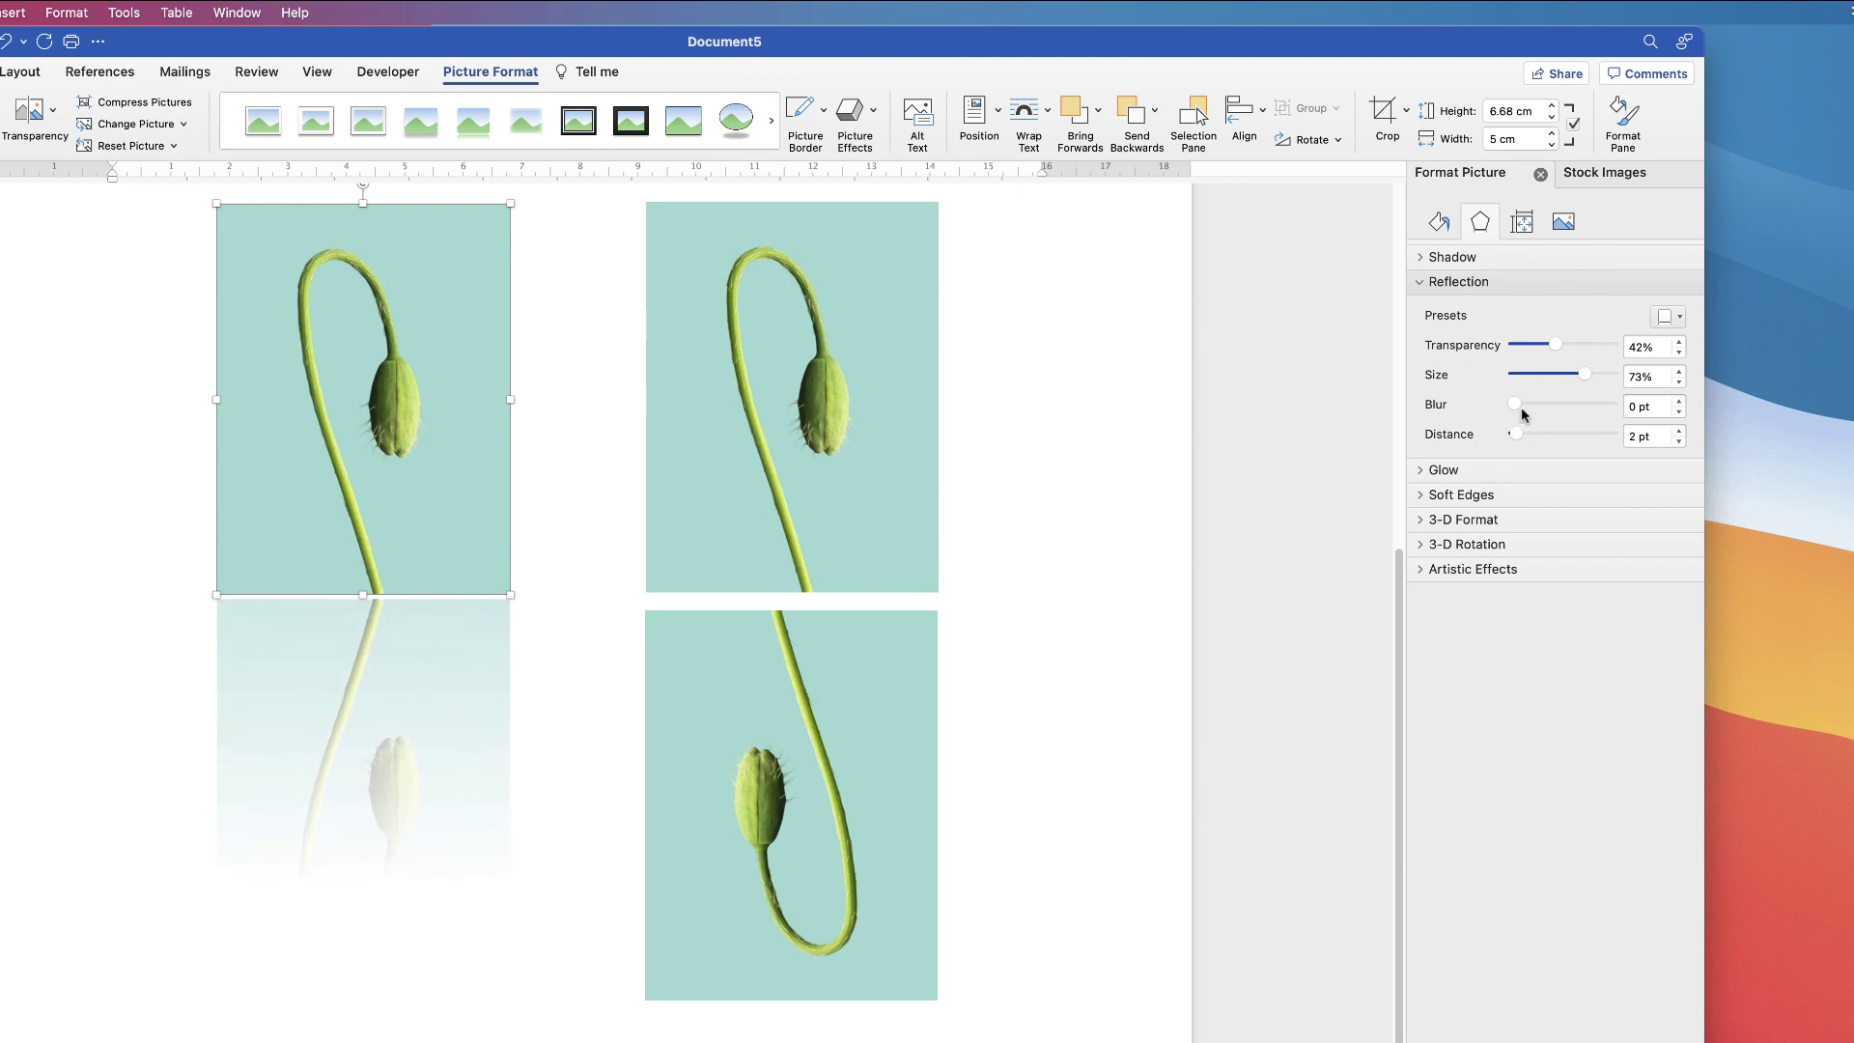
{"action": "left_click", "coordinate": [1520, 1041]}
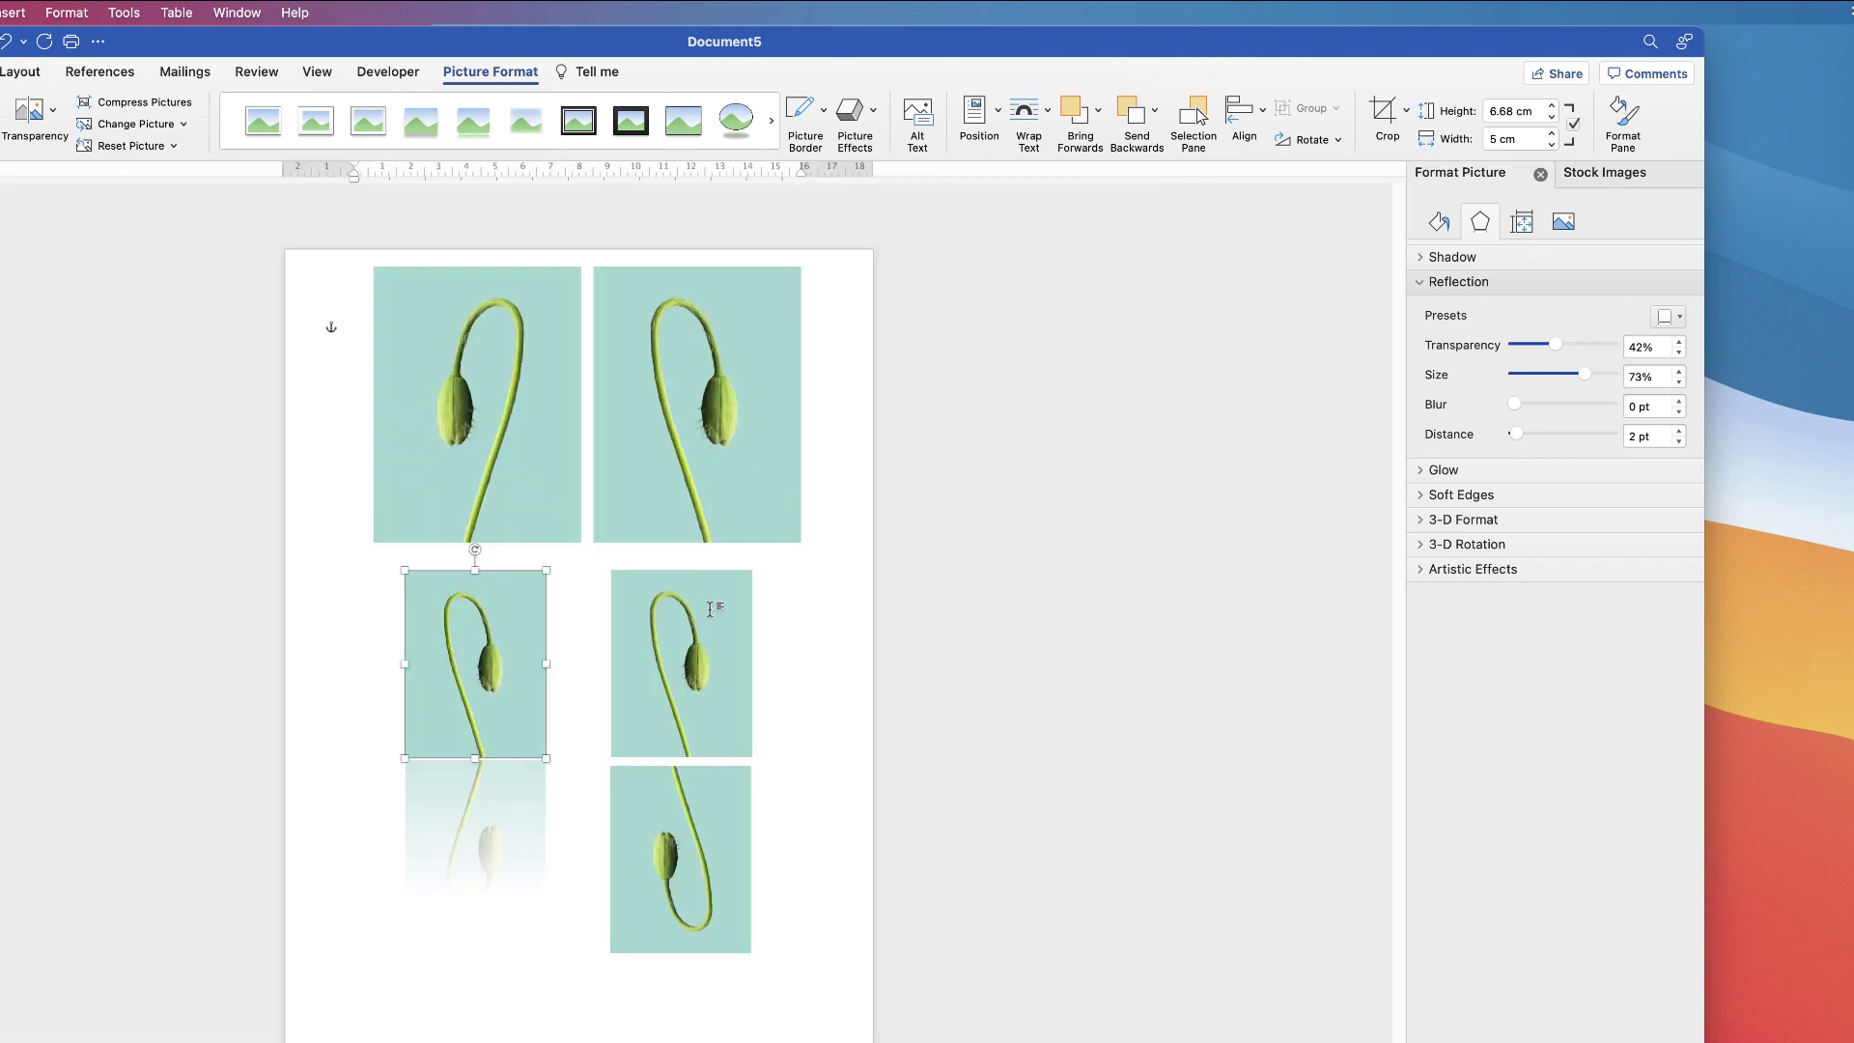